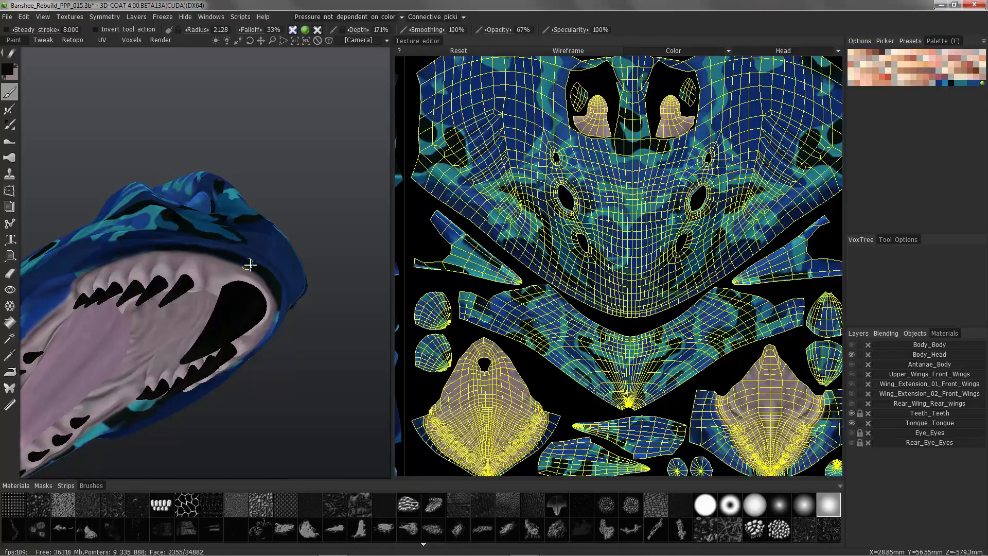
Darken the skin along the upper gum line with black, using steady stroke 11.6, radius 3.220, falloff 49% and opacity 45%
{"action": "middle_click_drag", "start_coordinate": [249, 264], "coordinate": [80, 314]}
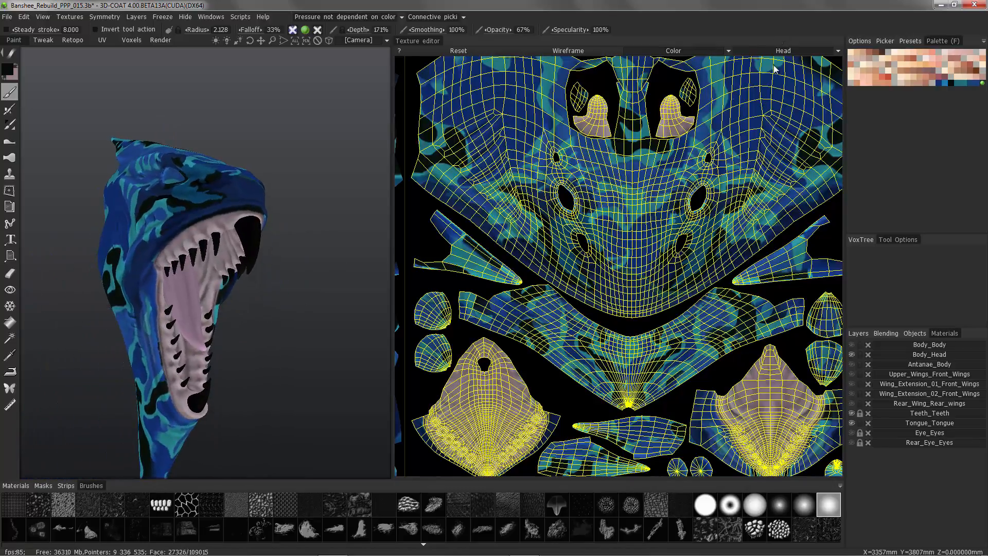
{"action": "left_click_drag", "start_coordinate": [118, 271], "coordinate": [157, 53], "text": "alt"}
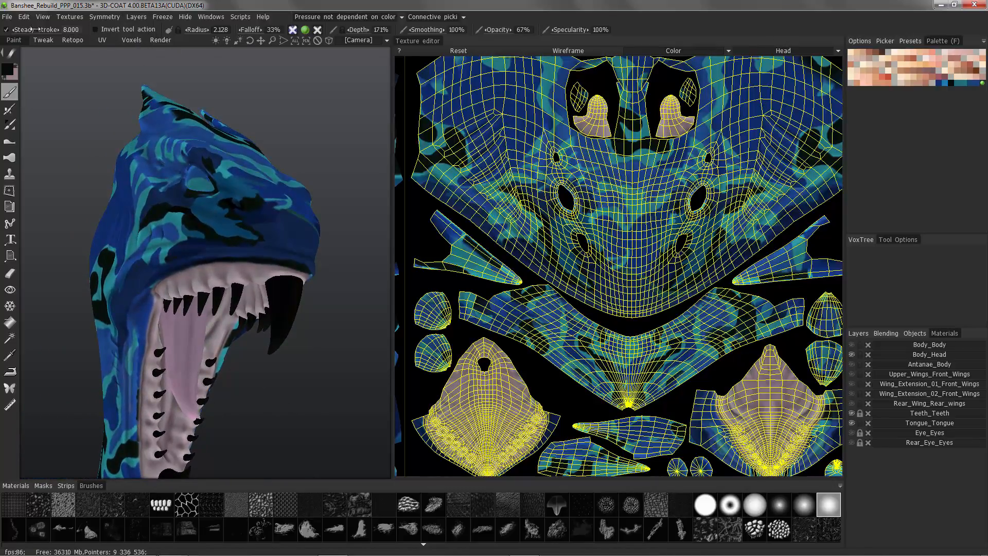
{"action": "left_click_drag", "start_coordinate": [59, 103], "coordinate": [138, 276], "text": "alt"}
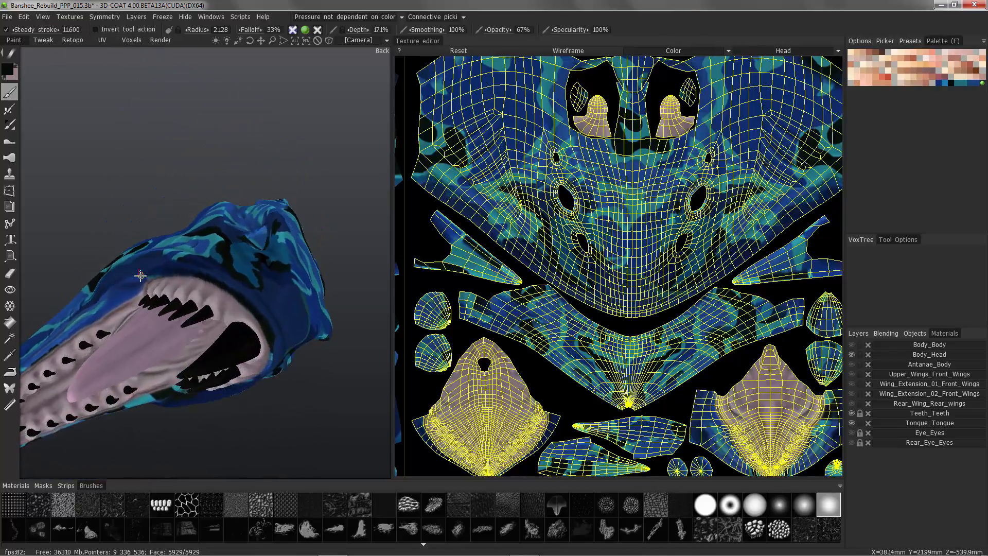
{"action": "right_click_drag", "start_coordinate": [139, 276], "coordinate": [183, 261], "text": "alt"}
{"action": "middle_click_drag", "start_coordinate": [183, 261], "coordinate": [216, 283], "text": "alt"}
{"action": "left_click_drag", "start_coordinate": [216, 283], "coordinate": [227, 290], "text": "alt"}
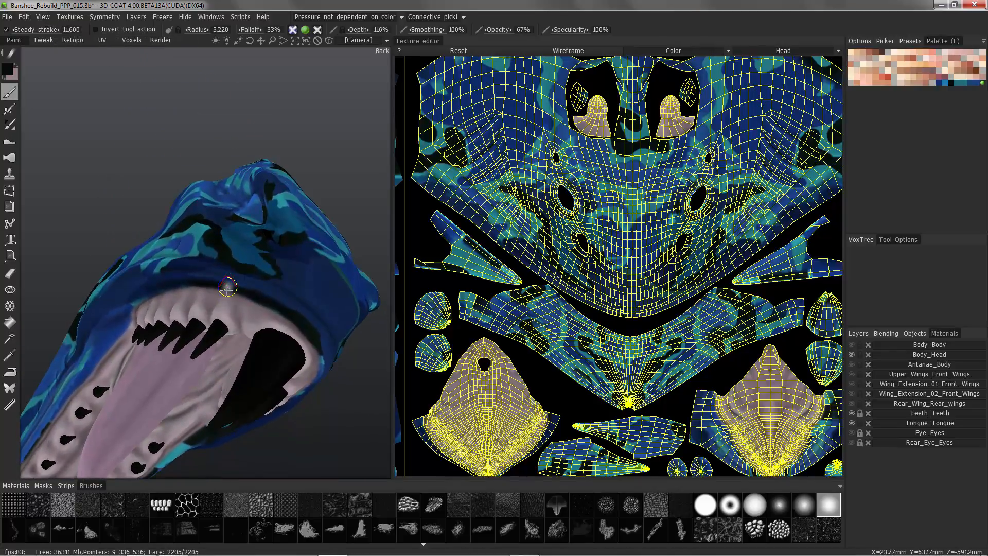
{"action": "left_click_drag", "start_coordinate": [225, 255], "coordinate": [202, 269], "text": "alt"}
{"action": "left_click_drag", "start_coordinate": [247, 30], "coordinate": [251, 29]}
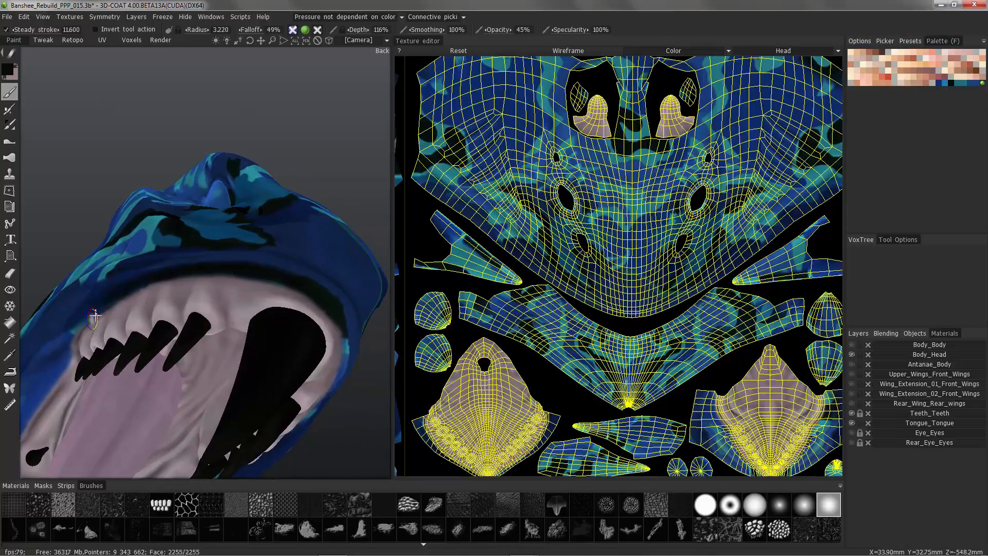
Paint soft black shading on the skin beneath the lower gum line, reducing the brush radius to 2.436
{"action": "mouse_move", "coordinate": [94, 315]}
{"action": "left_mouse_down", "text": "alt"}
{"action": "mouse_move", "coordinate": [84, 288]}
{"action": "mouse_move", "coordinate": [113, 323]}
{"action": "mouse_move", "coordinate": [80, 304]}
{"action": "left_mouse_up", "text": "alt"}
{"action": "left_click_drag", "start_coordinate": [124, 339], "coordinate": [163, 364], "text": "alt"}
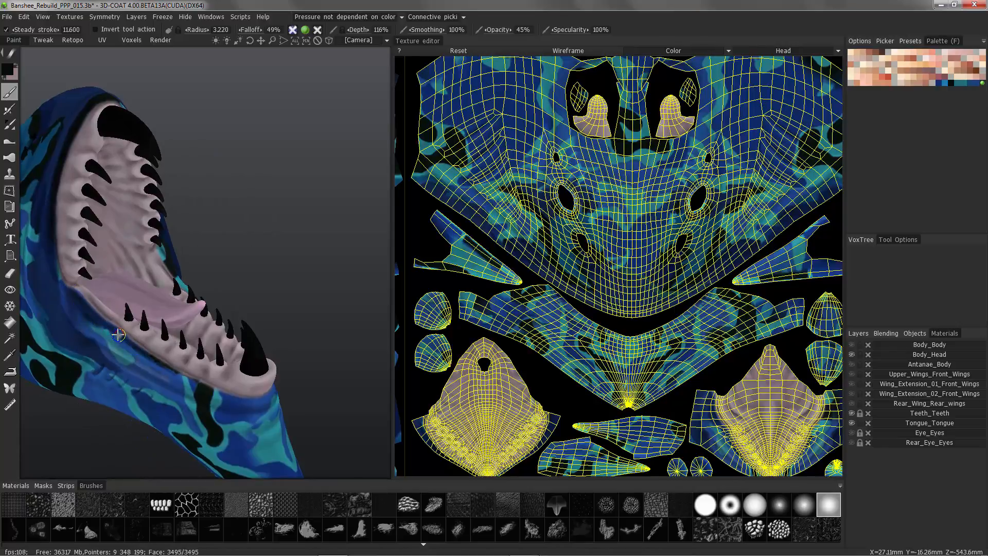
{"action": "left_click_drag", "start_coordinate": [189, 360], "coordinate": [174, 371], "text": "alt"}
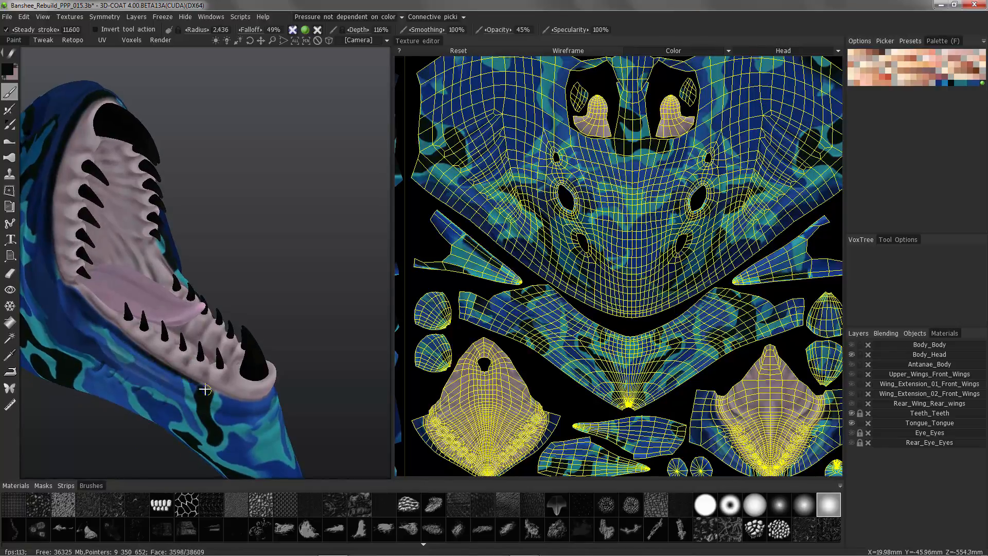
{"action": "left_click_drag", "start_coordinate": [225, 397], "coordinate": [128, 396], "text": "alt"}
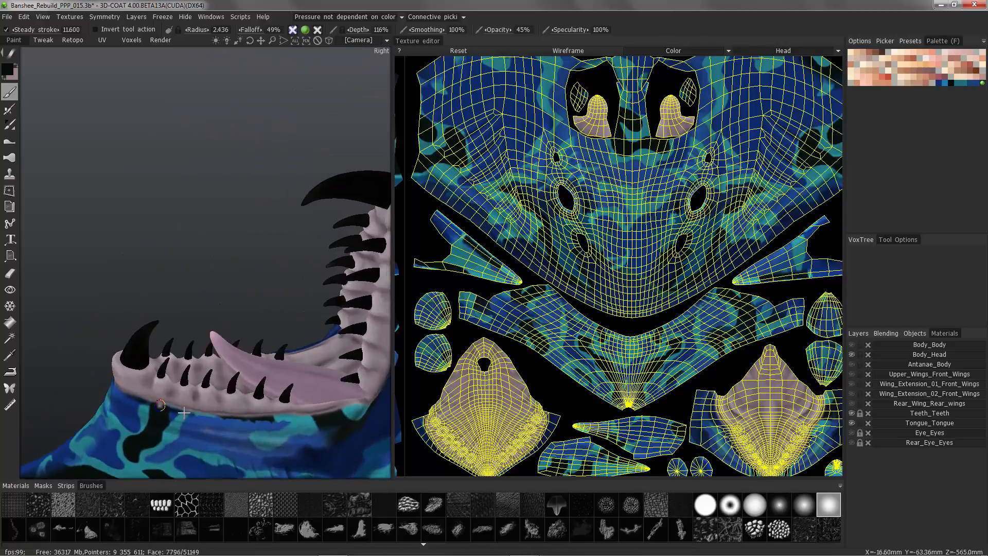
Shade the skin edge above the upper gum on the opposite side of the head and save the file
{"action": "left_click_drag", "start_coordinate": [200, 415], "coordinate": [121, 240], "text": "alt"}
{"action": "left_click_drag", "start_coordinate": [221, 274], "coordinate": [216, 313], "text": "alt"}
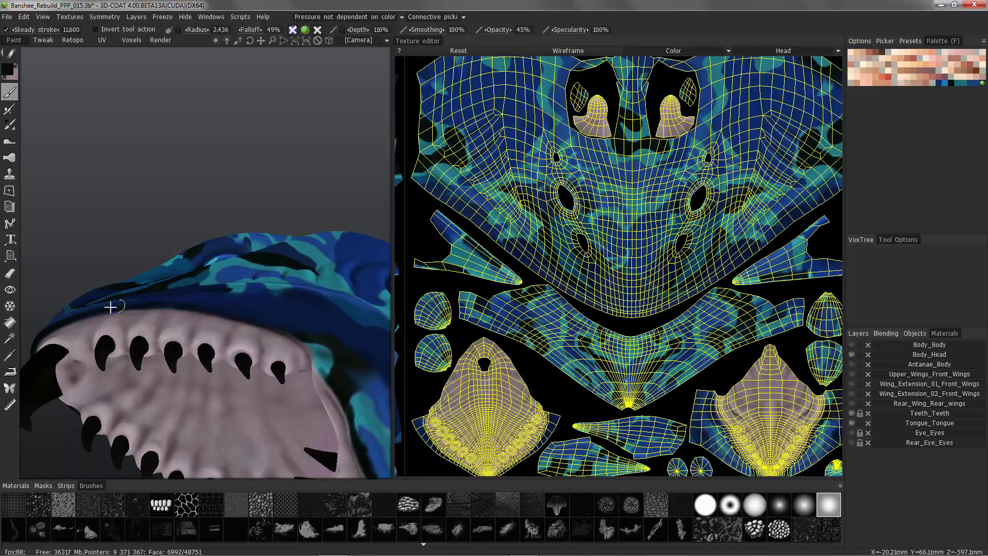
{"action": "left_click_drag", "start_coordinate": [276, 332], "coordinate": [172, 308], "text": "alt"}
{"action": "key", "text": "ctrl+s"}
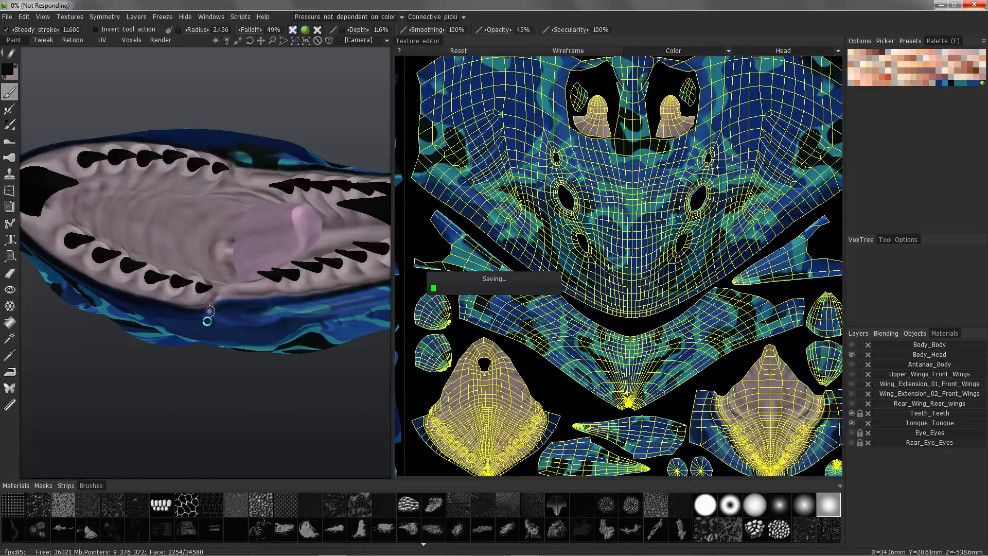
Darken the skin around the corner of the mouth, enlarging the brush radius to 3.855 for the broader shading
{"action": "left_click_drag", "start_coordinate": [207, 320], "coordinate": [172, 324], "text": "alt"}
{"action": "right_click_drag", "start_coordinate": [172, 325], "coordinate": [144, 232], "text": "alt"}
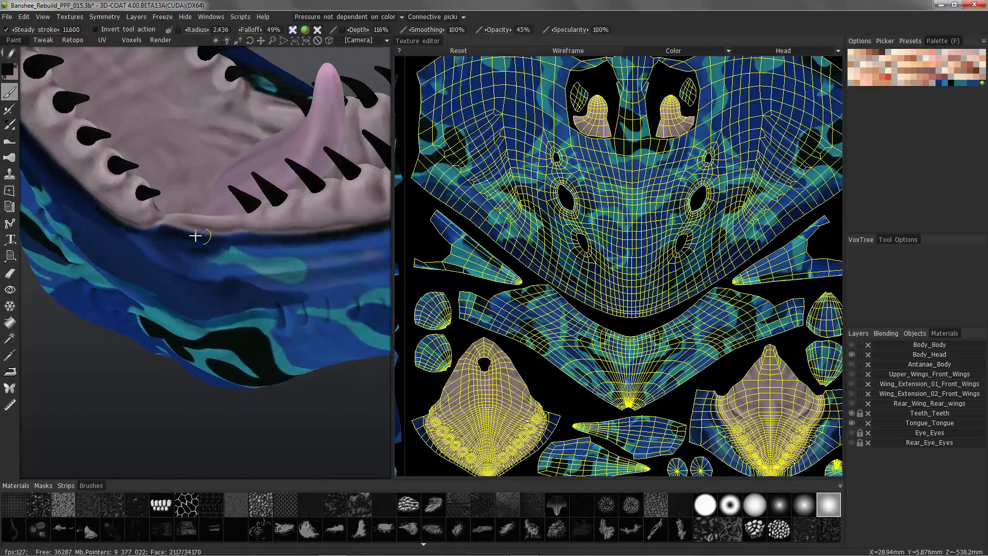
{"action": "left_click_drag", "start_coordinate": [201, 235], "coordinate": [154, 249], "text": "alt"}
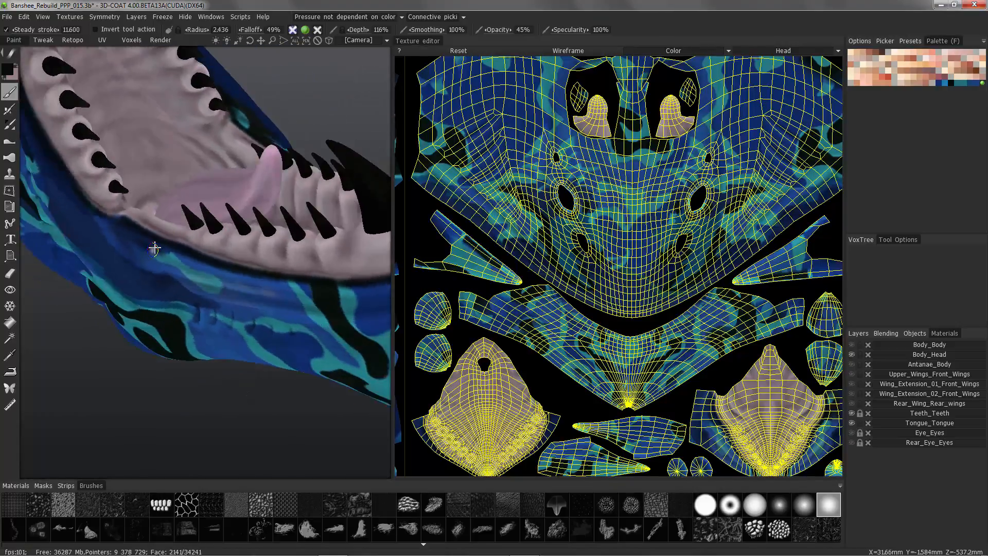
{"action": "right_click_drag", "start_coordinate": [154, 249], "coordinate": [115, 224], "text": "alt"}
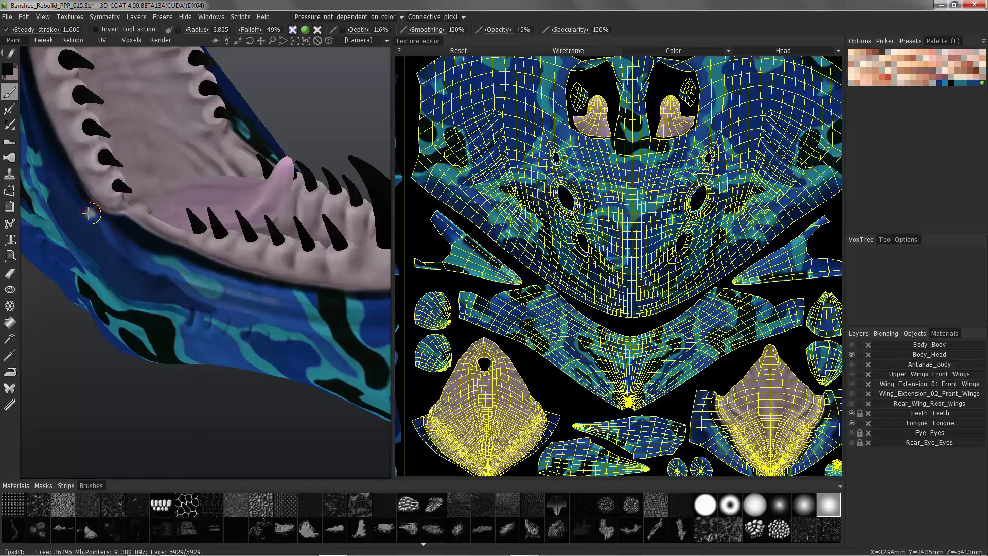
{"action": "left_click_drag", "start_coordinate": [89, 213], "coordinate": [231, 182], "text": "alt"}
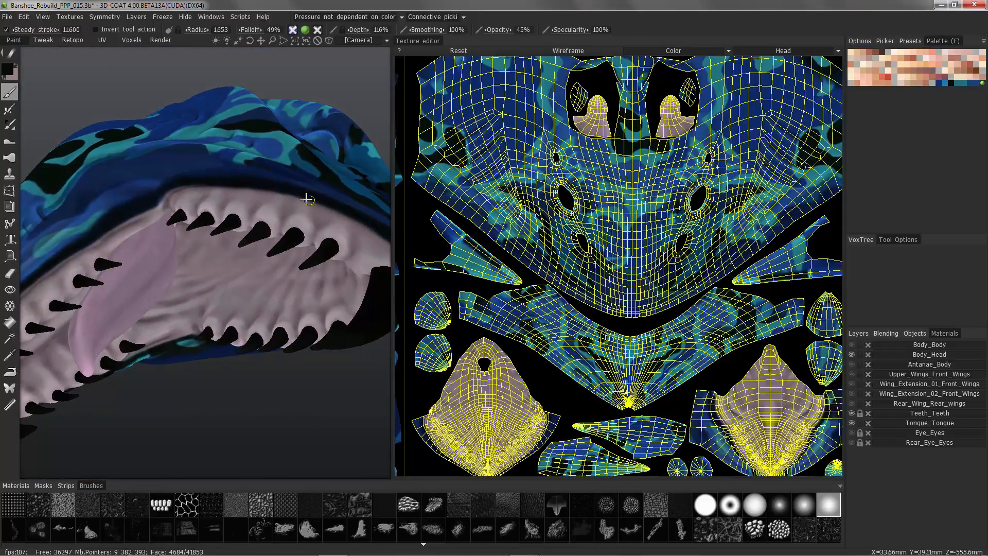
Reduce the brush radius to 1.653 and show the wireframe over the head model
{"action": "right_click_drag", "start_coordinate": [306, 199], "coordinate": [299, 144], "text": "alt"}
{"action": "left_click_drag", "start_coordinate": [300, 143], "coordinate": [426, 376], "text": "alt"}
{"action": "left_click_drag", "start_coordinate": [360, 246], "coordinate": [324, 271], "text": "alt"}
{"action": "key", "text": "w"}
{"action": "middle_click_drag", "start_coordinate": [324, 271], "coordinate": [282, 208], "text": "alt"}
{"action": "left_click_drag", "start_coordinate": [282, 209], "coordinate": [278, 314], "text": "alt"}
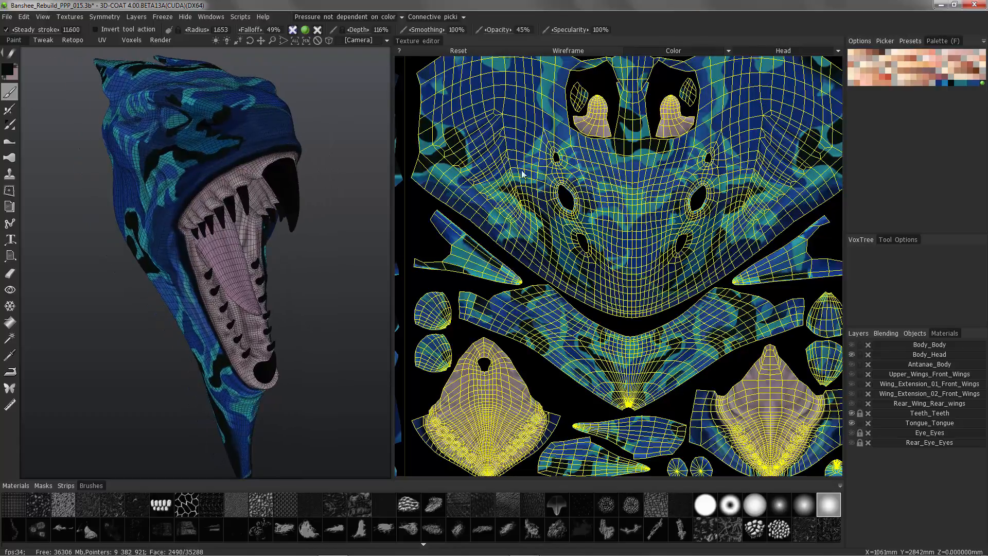
{"action": "mouse_move", "coordinate": [308, 177]}
{"action": "left_mouse_down", "text": "alt"}
{"action": "mouse_move", "coordinate": [163, 150]}
{"action": "mouse_move", "coordinate": [138, 159]}
{"action": "left_mouse_up", "text": "alt"}
{"action": "right_click_drag", "start_coordinate": [139, 160], "coordinate": [177, 234], "text": "alt"}
With a hard round brush at 103% opacity, paint black camouflage in front of the eye, joining the patches above and below it
{"action": "mouse_move", "coordinate": [10, 53]}
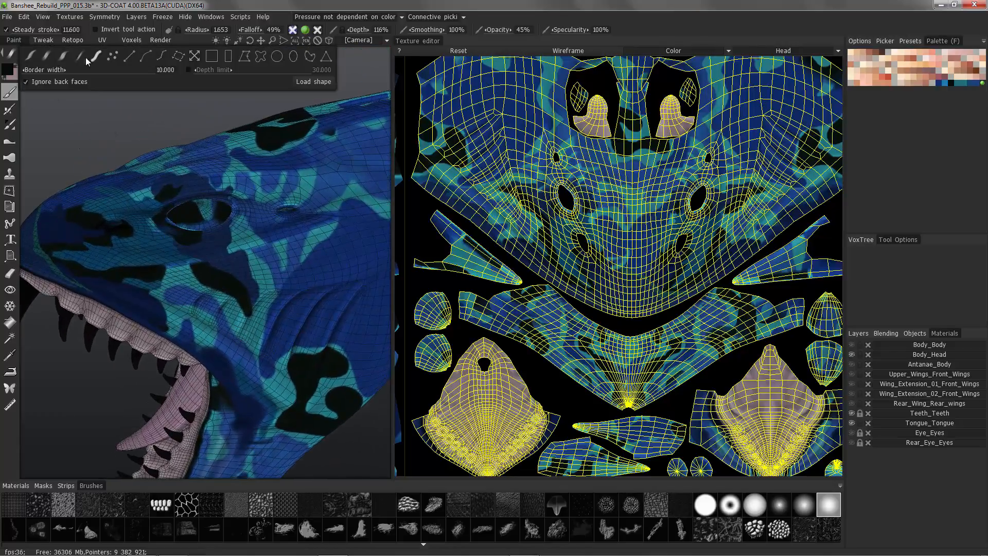
{"action": "left_click", "coordinate": [96, 56]}
{"action": "right_click_drag", "start_coordinate": [135, 109], "coordinate": [188, 242], "text": "alt"}
{"action": "left_click_drag", "start_coordinate": [521, 31], "coordinate": [531, 31]}
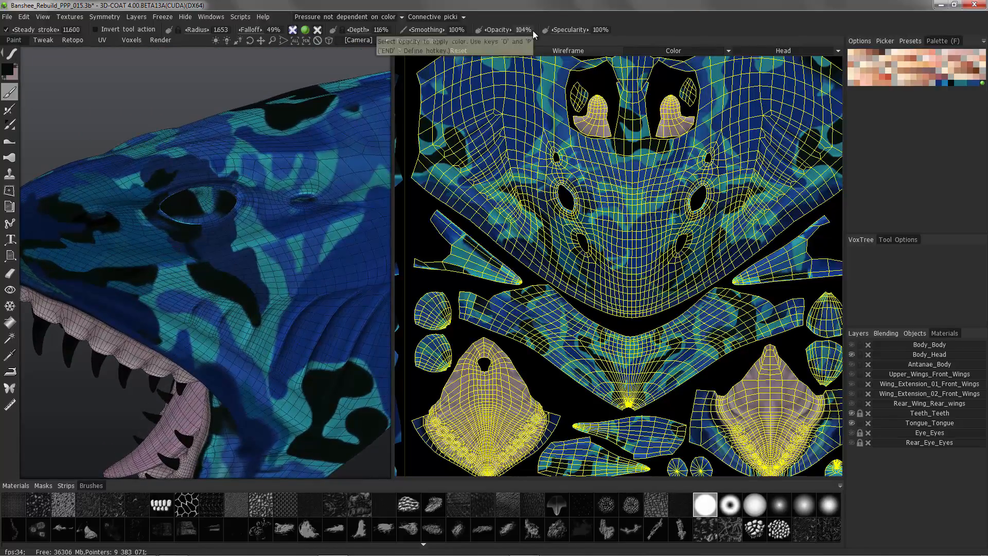
{"action": "left_click_drag", "start_coordinate": [216, 242], "coordinate": [205, 261], "text": "alt"}
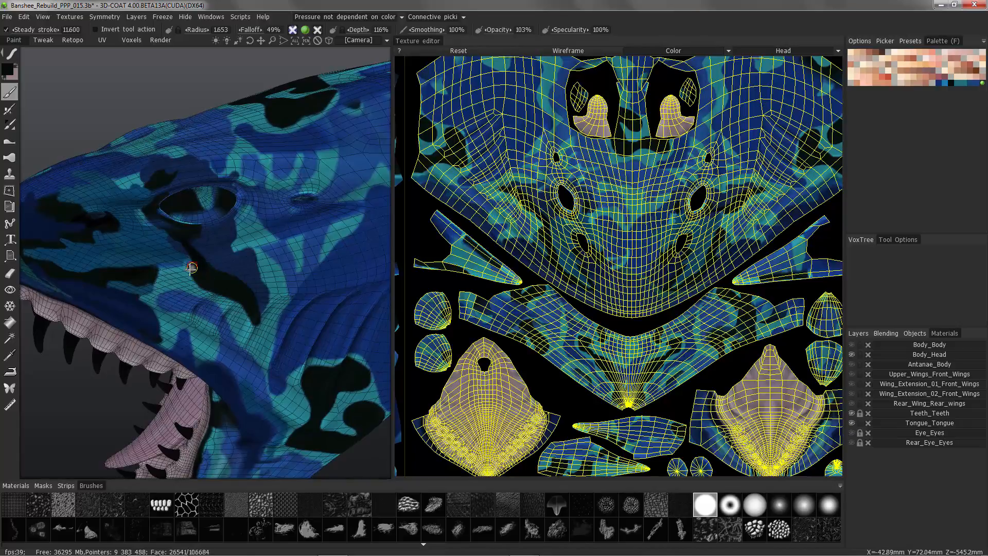
{"action": "left_click_drag", "start_coordinate": [186, 266], "coordinate": [175, 209], "text": "alt"}
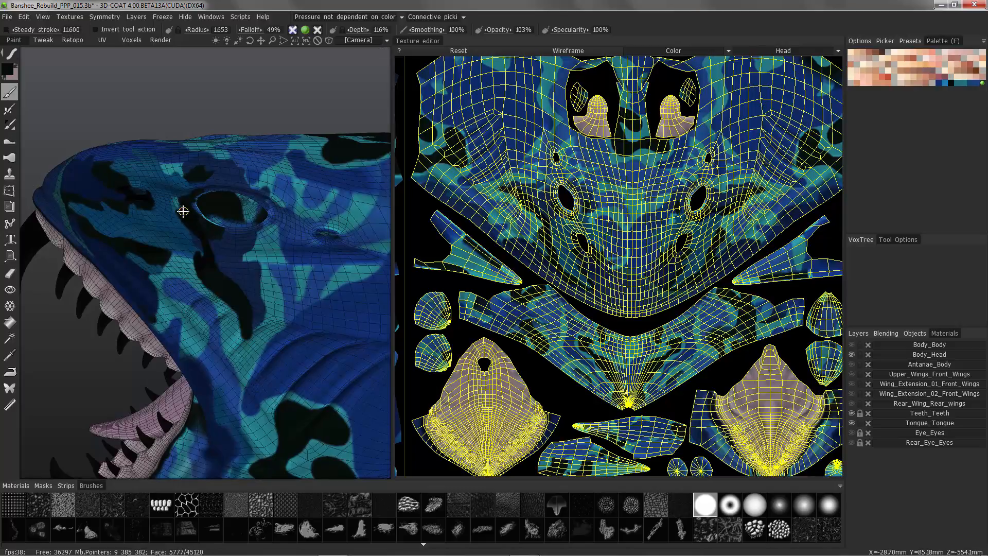
{"action": "left_click_drag", "start_coordinate": [182, 210], "coordinate": [199, 188], "text": "alt"}
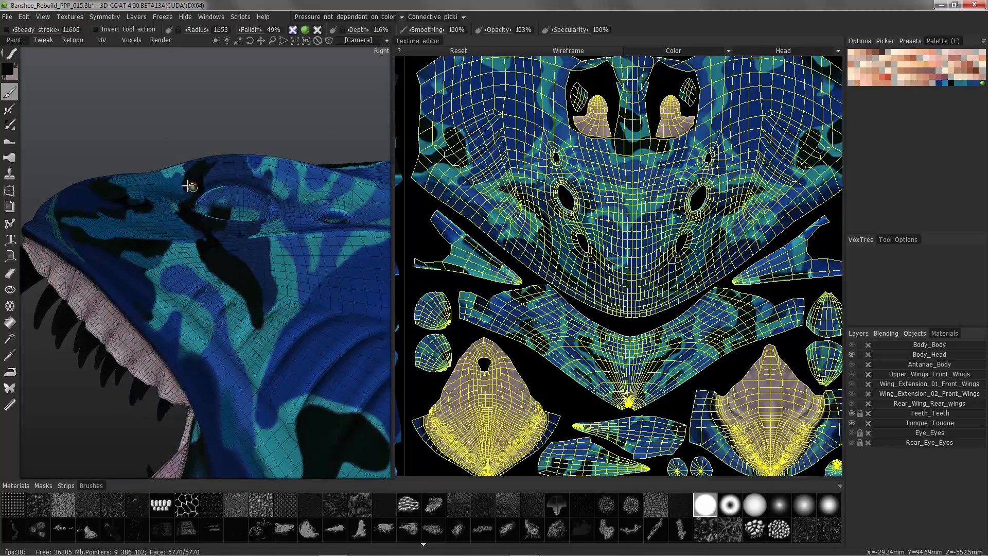
{"action": "mouse_move", "coordinate": [189, 177]}
{"action": "left_mouse_down", "text": "alt"}
{"action": "mouse_move", "coordinate": [217, 158]}
{"action": "mouse_move", "coordinate": [230, 165]}
{"action": "mouse_move", "coordinate": [103, 143]}
{"action": "mouse_move", "coordinate": [212, 143]}
{"action": "mouse_move", "coordinate": [195, 165]}
{"action": "left_mouse_up", "text": "alt"}
Switch to a closed freehand shape stroke and fill a black camouflage patch on the chin just below the lower gum
{"action": "left_click", "coordinate": [12, 54]}
{"action": "left_click_drag", "start_coordinate": [194, 165], "coordinate": [132, 110], "text": "alt"}
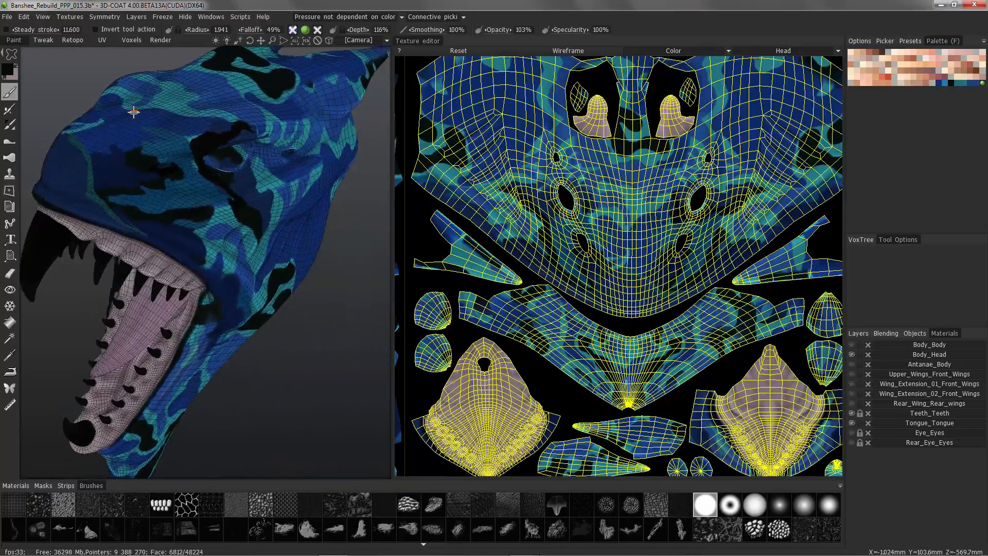
{"action": "right_click_drag", "start_coordinate": [133, 110], "coordinate": [206, 288], "text": "alt"}
{"action": "mouse_move", "coordinate": [206, 288]}
{"action": "left_mouse_down", "text": "alt"}
{"action": "mouse_move", "coordinate": [220, 307]}
{"action": "mouse_move", "coordinate": [187, 320]}
{"action": "mouse_move", "coordinate": [131, 309]}
{"action": "left_mouse_up", "text": "alt"}
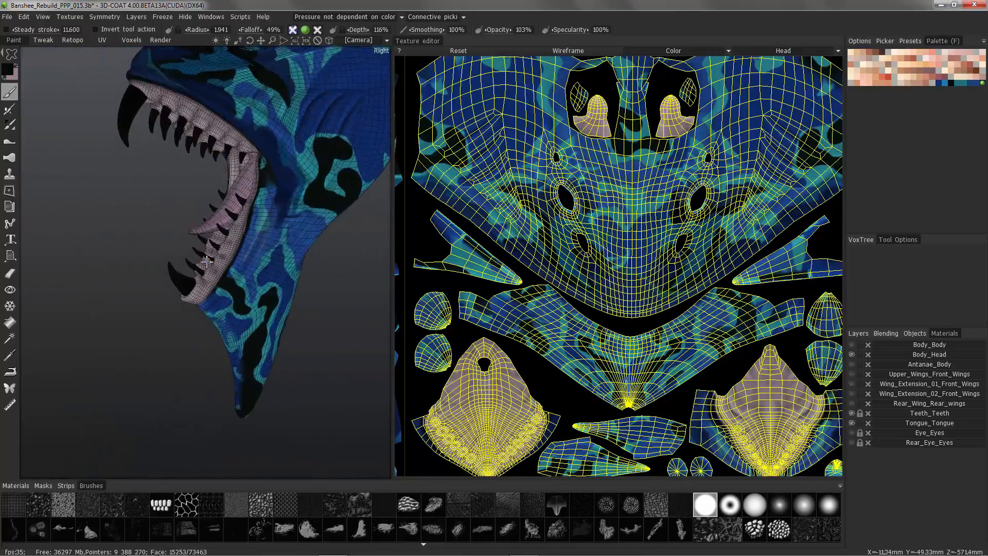
{"action": "right_click_drag", "start_coordinate": [131, 308], "coordinate": [190, 231], "text": "alt"}
{"action": "left_click_drag", "start_coordinate": [190, 232], "coordinate": [164, 202], "text": "alt"}
{"action": "right_click_drag", "start_coordinate": [164, 202], "coordinate": [130, 168], "text": "alt"}
{"action": "left_click_drag", "start_coordinate": [129, 168], "coordinate": [134, 175]}
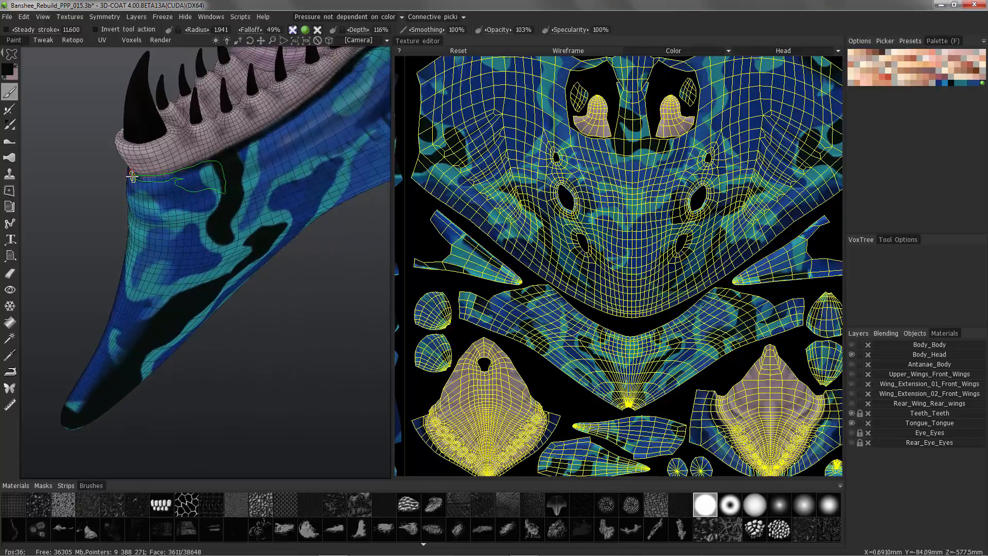
{"action": "left_click_drag", "start_coordinate": [132, 177], "coordinate": [131, 172]}
Fill black shapes on the side of the lower jaw to join its camouflage patches and extend them toward the gum
{"action": "mouse_move", "coordinate": [130, 171]}
{"action": "left_mouse_down", "text": "alt"}
{"action": "mouse_move", "coordinate": [67, 227]}
{"action": "mouse_move", "coordinate": [106, 151]}
{"action": "mouse_move", "coordinate": [165, 203]}
{"action": "left_mouse_up", "text": "alt"}
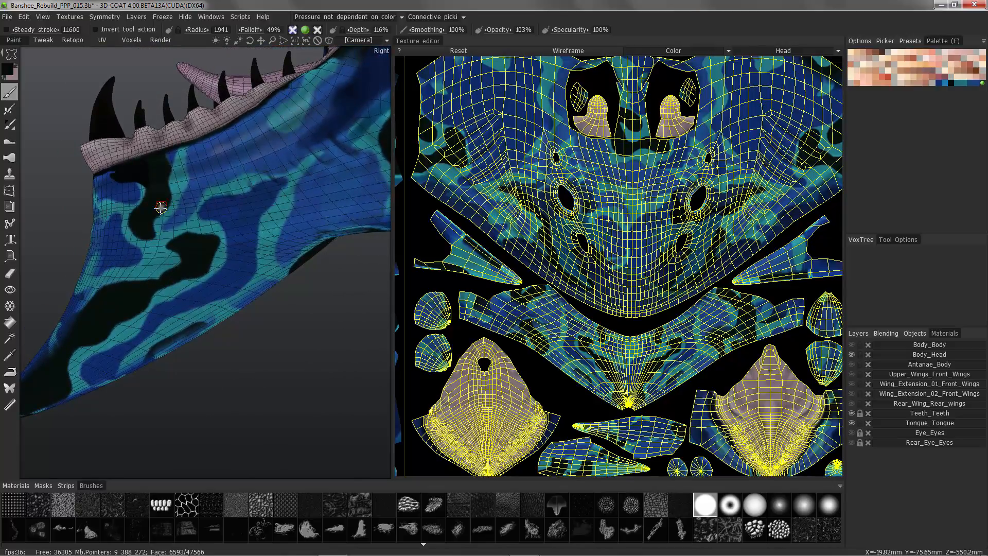
{"action": "left_click_drag", "start_coordinate": [152, 236], "coordinate": [163, 207]}
{"action": "right_click_drag", "start_coordinate": [162, 208], "coordinate": [121, 141], "text": "alt"}
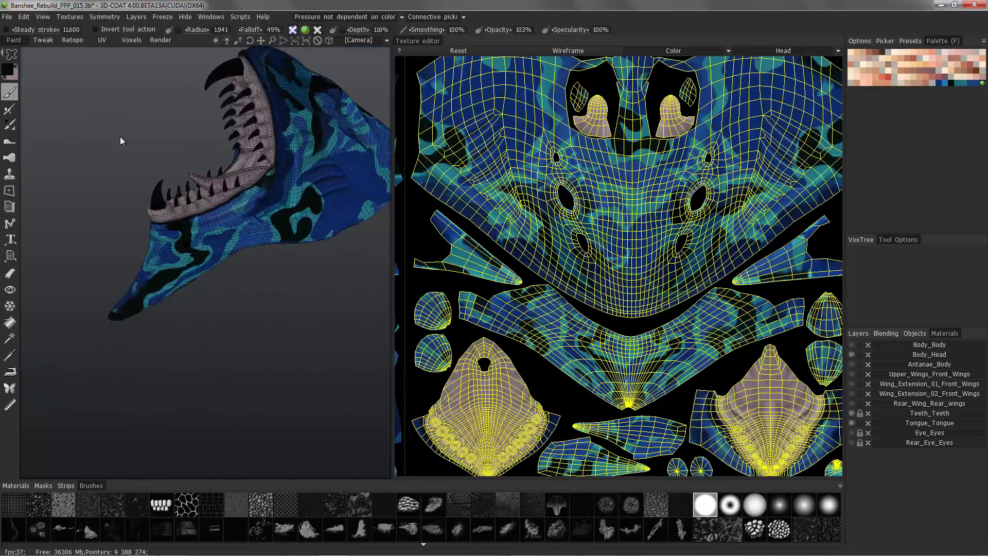
{"action": "mouse_move", "coordinate": [122, 141]}
{"action": "left_mouse_down", "text": "alt"}
{"action": "mouse_move", "coordinate": [91, 205]}
{"action": "mouse_move", "coordinate": [188, 170]}
{"action": "left_mouse_up", "text": "alt"}
{"action": "right_click_drag", "start_coordinate": [188, 170], "coordinate": [163, 304], "text": "alt"}
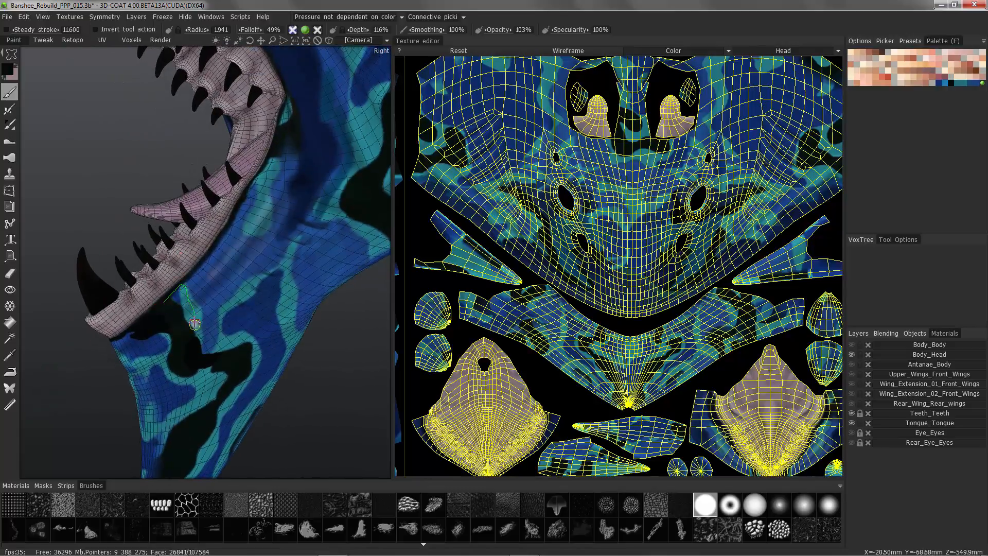
{"action": "left_click_drag", "start_coordinate": [195, 324], "coordinate": [166, 351]}
Fill the two rounded UV islands beside the mouth island with the hole with black in the texture editor
{"action": "right_click_drag", "start_coordinate": [167, 351], "coordinate": [147, 252], "text": "alt"}
{"action": "mouse_move", "coordinate": [147, 252]}
{"action": "left_mouse_down", "text": "alt"}
{"action": "mouse_move", "coordinate": [130, 265]}
{"action": "mouse_move", "coordinate": [142, 203]}
{"action": "left_mouse_up", "text": "alt"}
{"action": "right_click_drag", "start_coordinate": [142, 202], "coordinate": [153, 269], "text": "alt"}
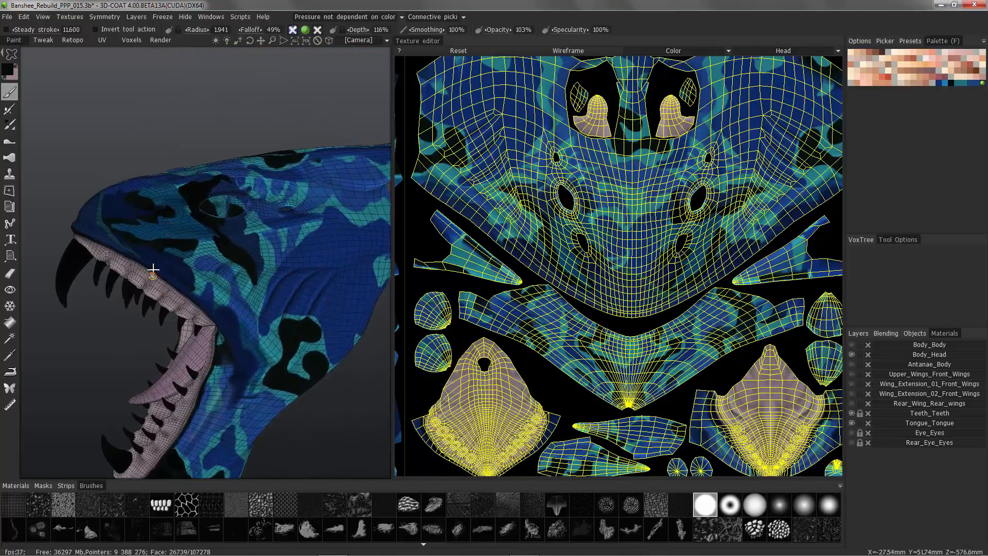
{"action": "left_click_drag", "start_coordinate": [153, 269], "coordinate": [332, 177], "text": "alt"}
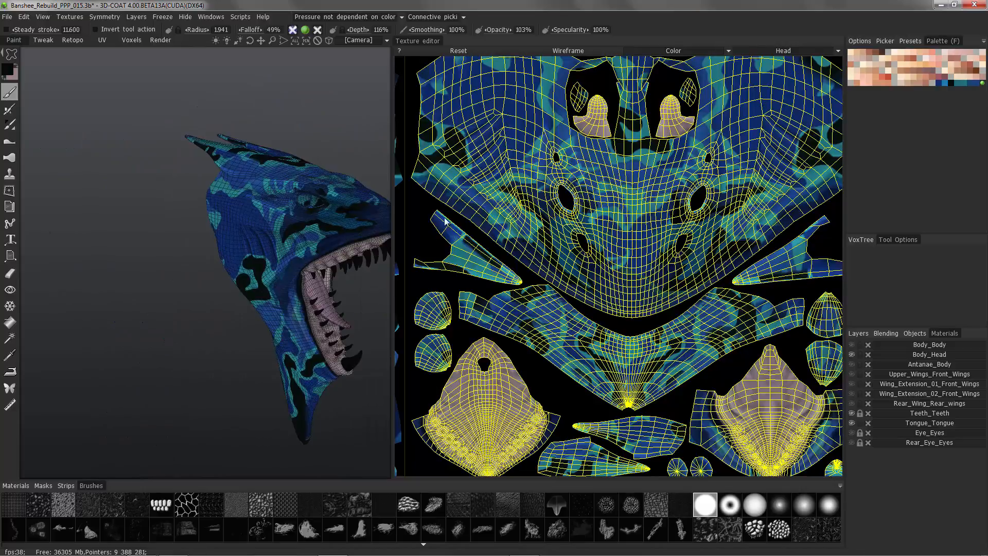
{"action": "left_click_drag", "start_coordinate": [445, 221], "coordinate": [418, 333], "text": "alt"}
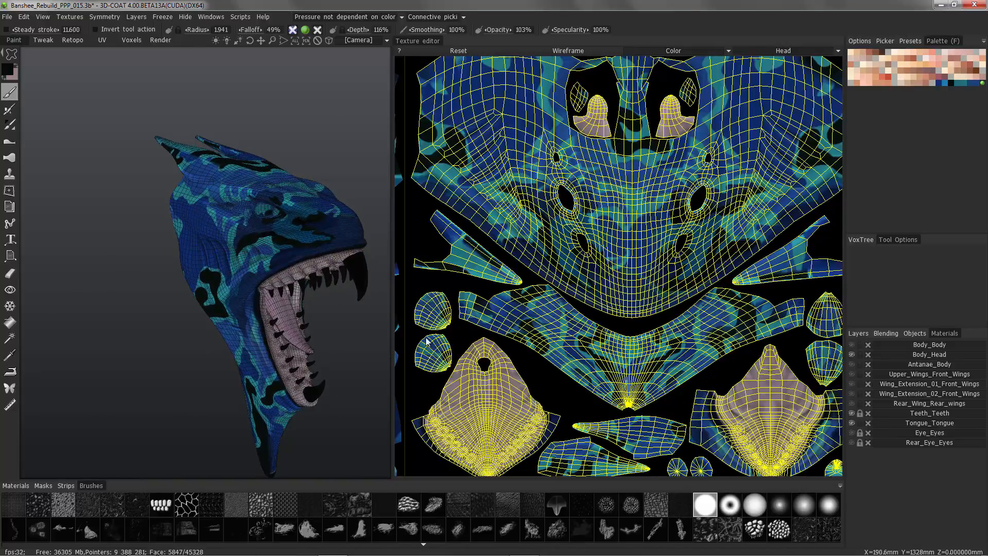
{"action": "left_click_drag", "start_coordinate": [436, 380], "coordinate": [417, 295]}
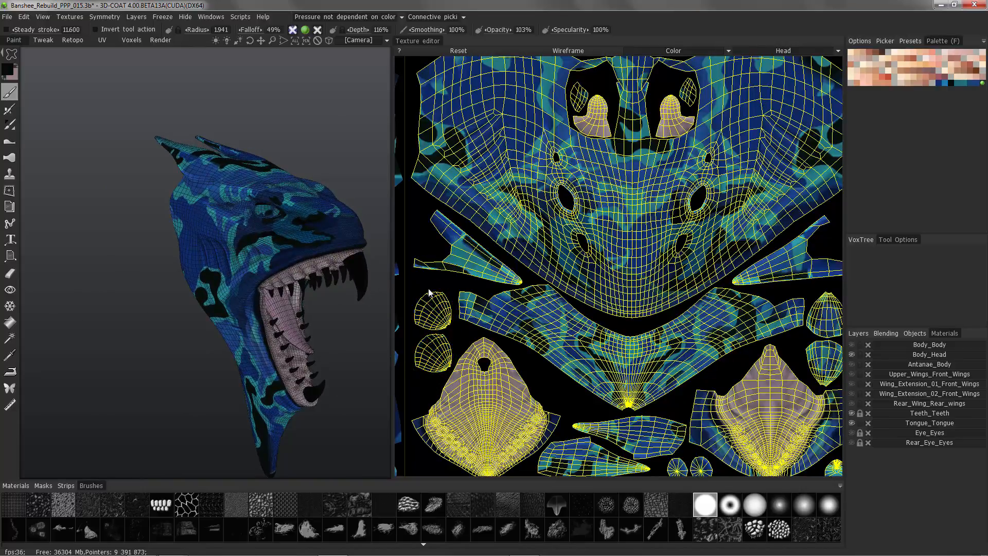
Fill the matching rounded pair of UV islands on the opposite side and the small circular islands with black
{"action": "mouse_move", "coordinate": [187, 231]}
{"action": "left_mouse_down", "text": "alt"}
{"action": "mouse_move", "coordinate": [209, 257]}
{"action": "mouse_move", "coordinate": [234, 260]}
{"action": "mouse_move", "coordinate": [288, 304]}
{"action": "mouse_move", "coordinate": [326, 262]}
{"action": "left_mouse_up", "text": "alt"}
{"action": "middle_click_drag", "start_coordinate": [785, 346], "coordinate": [748, 264], "text": "alt"}
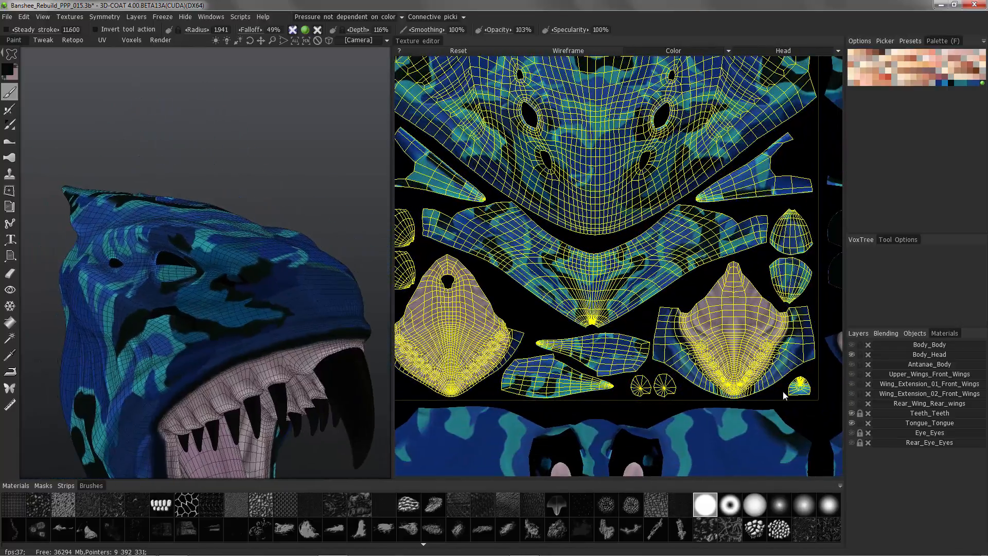
{"action": "left_click_drag", "start_coordinate": [350, 303], "coordinate": [233, 289], "text": "alt"}
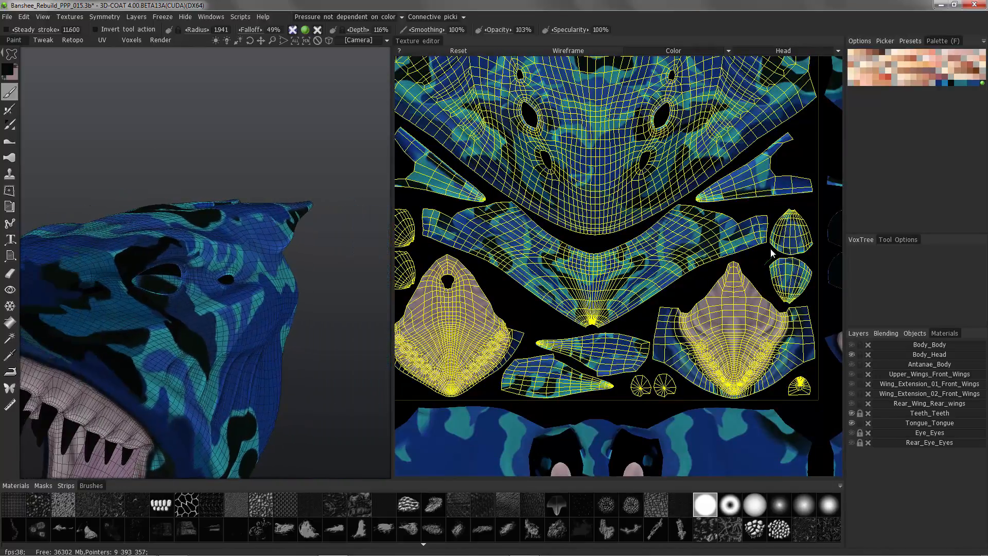
{"action": "left_click_drag", "start_coordinate": [764, 274], "coordinate": [766, 266]}
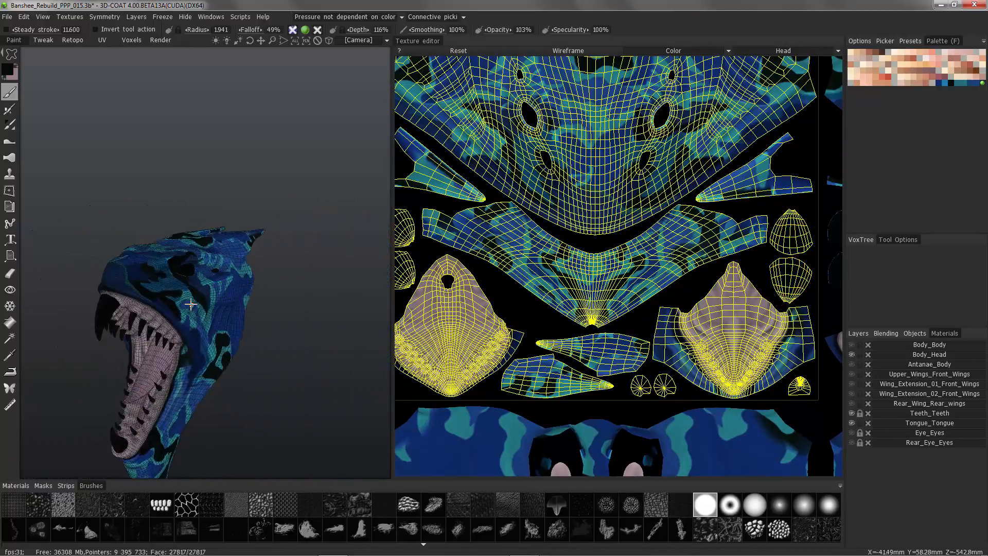
Pick a blue palette color and fill blue camouflage shapes on the horn at the back of the head
{"action": "left_click_drag", "start_coordinate": [117, 231], "coordinate": [267, 341], "text": "alt"}
{"action": "right_click_drag", "start_coordinate": [268, 341], "coordinate": [244, 224], "text": "alt"}
{"action": "left_click_drag", "start_coordinate": [244, 225], "coordinate": [164, 267], "text": "alt"}
{"action": "left_click", "coordinate": [968, 84]}
{"action": "middle_click_drag", "start_coordinate": [369, 251], "coordinate": [88, 95], "text": "alt"}
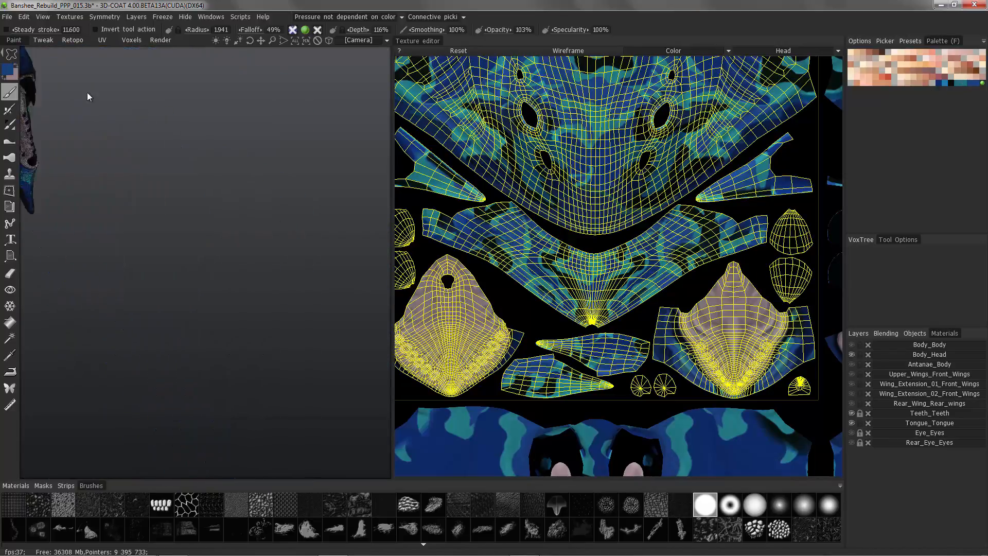
{"action": "right_click_drag", "start_coordinate": [88, 94], "coordinate": [117, 112], "text": "alt"}
{"action": "left_click", "coordinate": [857, 333]}
{"action": "right_click_drag", "start_coordinate": [195, 319], "coordinate": [154, 170], "text": "alt"}
{"action": "mouse_move", "coordinate": [154, 170]}
{"action": "left_mouse_down", "text": "alt"}
{"action": "mouse_move", "coordinate": [99, 227]}
{"action": "mouse_move", "coordinate": [111, 249]}
{"action": "left_mouse_up", "text": "alt"}
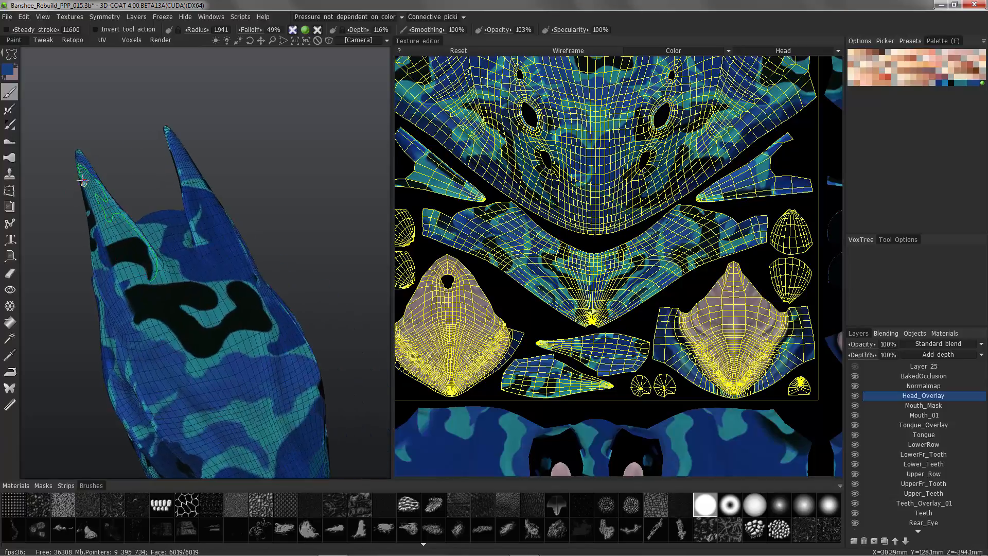
{"action": "left_click_drag", "start_coordinate": [129, 270], "coordinate": [143, 223], "text": "alt"}
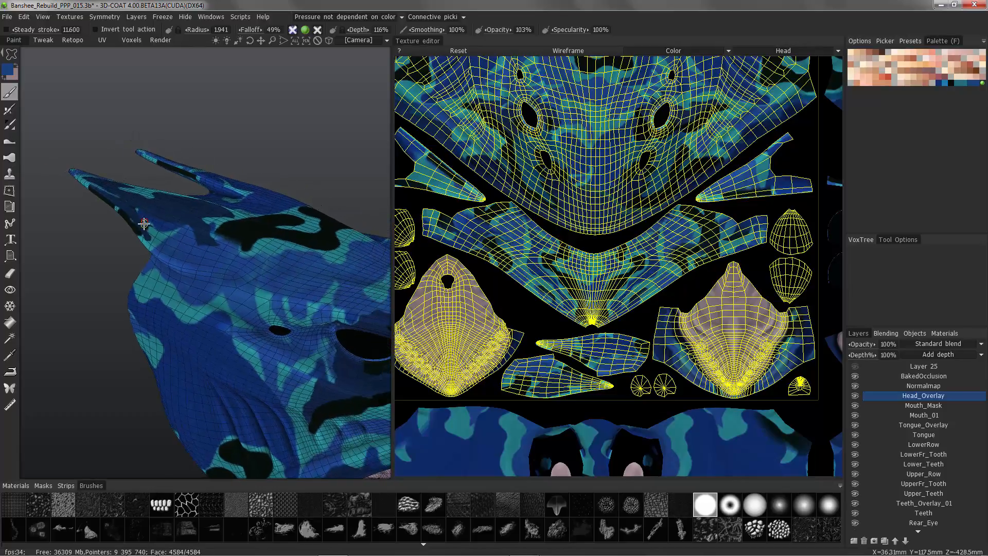
Widen the 3D viewport and fill lighter blue camouflage shapes along the opposite horn
{"action": "left_click_drag", "start_coordinate": [90, 184], "coordinate": [275, 228], "text": "alt"}
{"action": "mouse_move", "coordinate": [238, 191]}
{"action": "left_mouse_down", "text": "alt"}
{"action": "mouse_move", "coordinate": [223, 149]}
{"action": "mouse_move", "coordinate": [282, 194]}
{"action": "mouse_move", "coordinate": [183, 159]}
{"action": "mouse_move", "coordinate": [218, 160]}
{"action": "mouse_move", "coordinate": [203, 119]}
{"action": "mouse_move", "coordinate": [222, 168]}
{"action": "mouse_move", "coordinate": [371, 270]}
{"action": "mouse_move", "coordinate": [369, 282]}
{"action": "mouse_move", "coordinate": [374, 273]}
{"action": "left_mouse_up", "text": "alt"}
{"action": "left_click_drag", "start_coordinate": [393, 211], "coordinate": [530, 205]}
{"action": "mouse_move", "coordinate": [206, 196]}
{"action": "left_mouse_down", "text": "alt"}
{"action": "mouse_move", "coordinate": [128, 216]}
{"action": "mouse_move", "coordinate": [181, 131]}
{"action": "left_mouse_up", "text": "alt"}
{"action": "left_click_drag", "start_coordinate": [181, 131], "coordinate": [189, 78]}
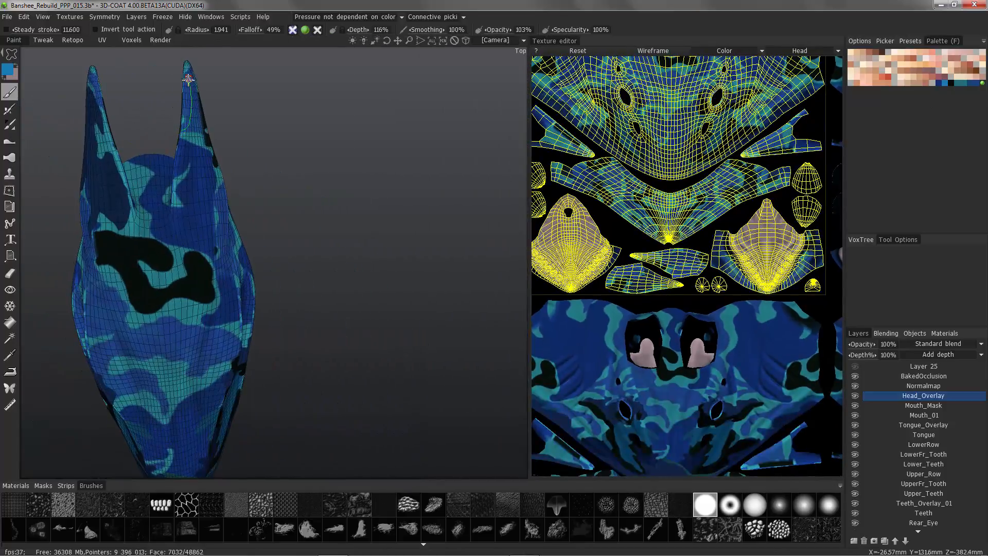
{"action": "left_click_drag", "start_coordinate": [185, 142], "coordinate": [188, 88], "text": "alt"}
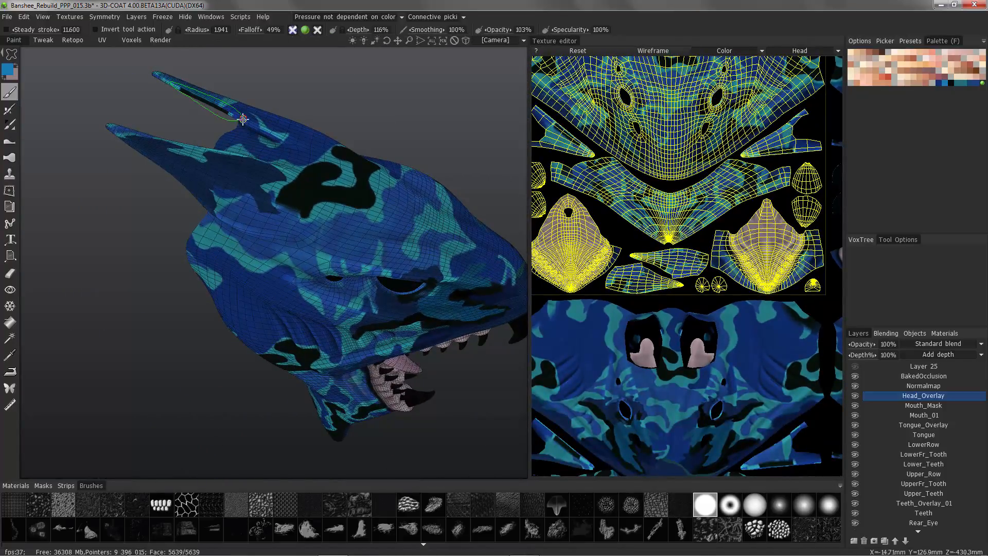
{"action": "left_click_drag", "start_coordinate": [243, 119], "coordinate": [243, 116]}
{"action": "mouse_move", "coordinate": [244, 116]}
{"action": "left_mouse_down", "text": "alt"}
{"action": "mouse_move", "coordinate": [150, 72]}
{"action": "mouse_move", "coordinate": [252, 106]}
{"action": "left_mouse_up", "text": "alt"}
Set the color to black and the brush opacity to 54%, and shade the skin just below the lower gum
{"action": "left_click_drag", "start_coordinate": [175, 77], "coordinate": [179, 292], "text": "alt"}
{"action": "middle_click_drag", "start_coordinate": [179, 293], "coordinate": [227, 139], "text": "alt"}
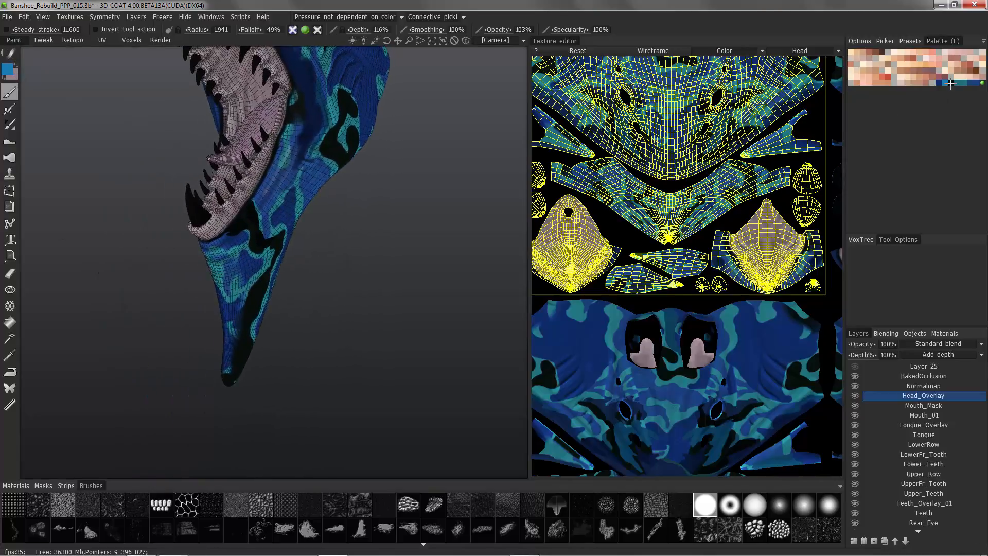
{"action": "left_click", "coordinate": [950, 83]}
{"action": "left_click_drag", "start_coordinate": [167, 221], "coordinate": [210, 283], "text": "alt"}
{"action": "mouse_move", "coordinate": [210, 284]}
{"action": "right_mouse_down", "text": "alt"}
{"action": "mouse_move", "coordinate": [379, 31]}
{"action": "mouse_move", "coordinate": [422, 32]}
{"action": "right_mouse_up", "text": "alt"}
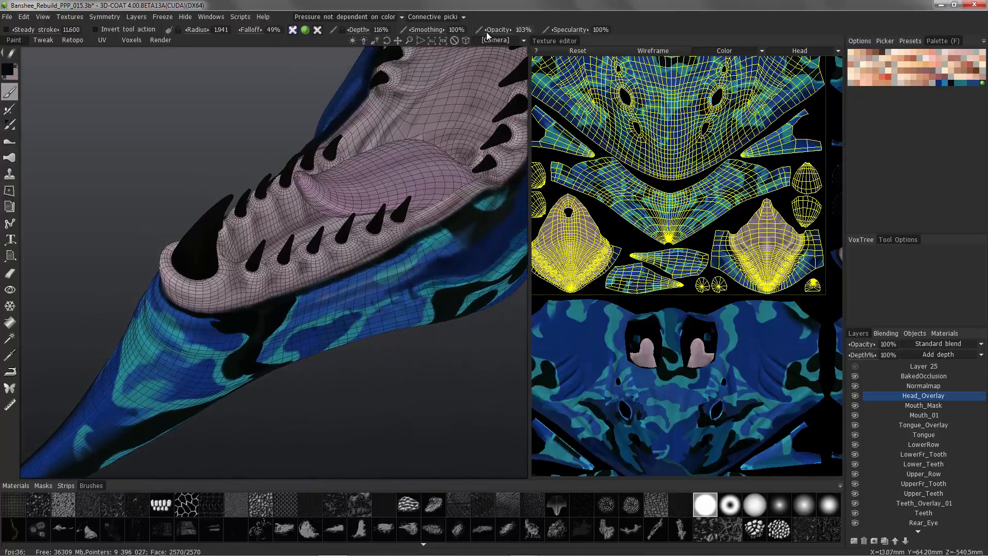
{"action": "left_click_drag", "start_coordinate": [488, 32], "coordinate": [477, 32]}
{"action": "left_click_drag", "start_coordinate": [248, 368], "coordinate": [231, 337], "text": "alt"}
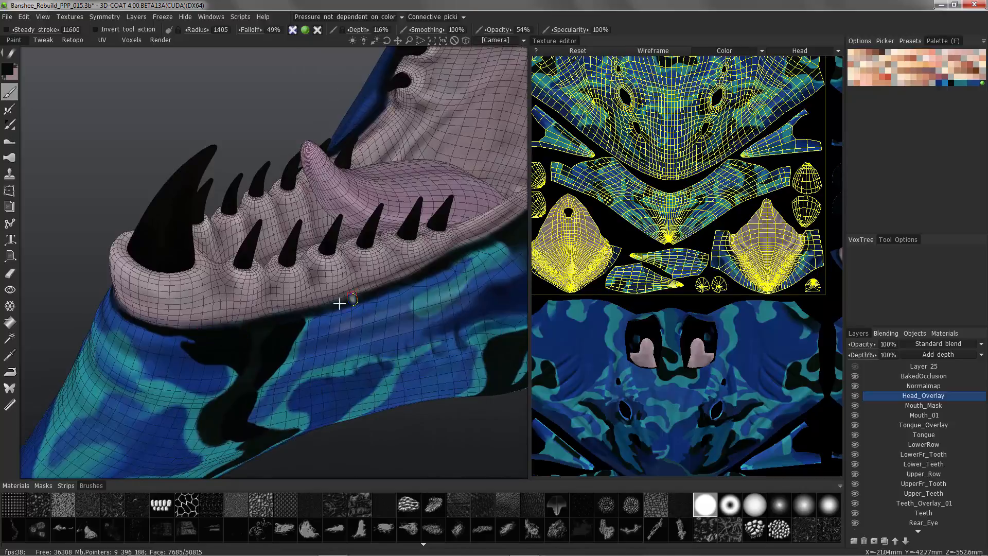
{"action": "left_click_drag", "start_coordinate": [300, 315], "coordinate": [143, 335], "text": "alt"}
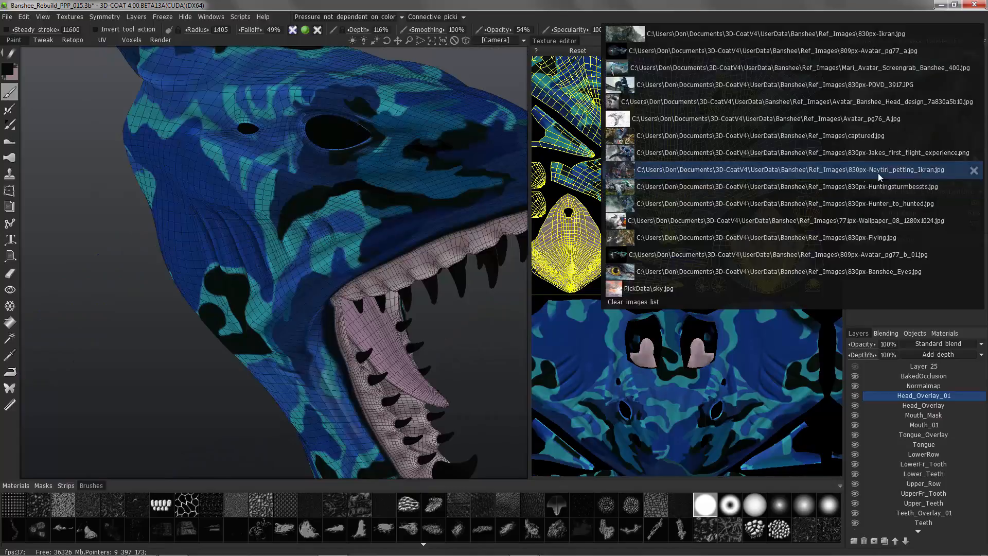
Load the reference image 809px-Avatar_pg77_b_01.jpg into the color picker, and return to the color palette
{"action": "left_click", "coordinate": [907, 174]}
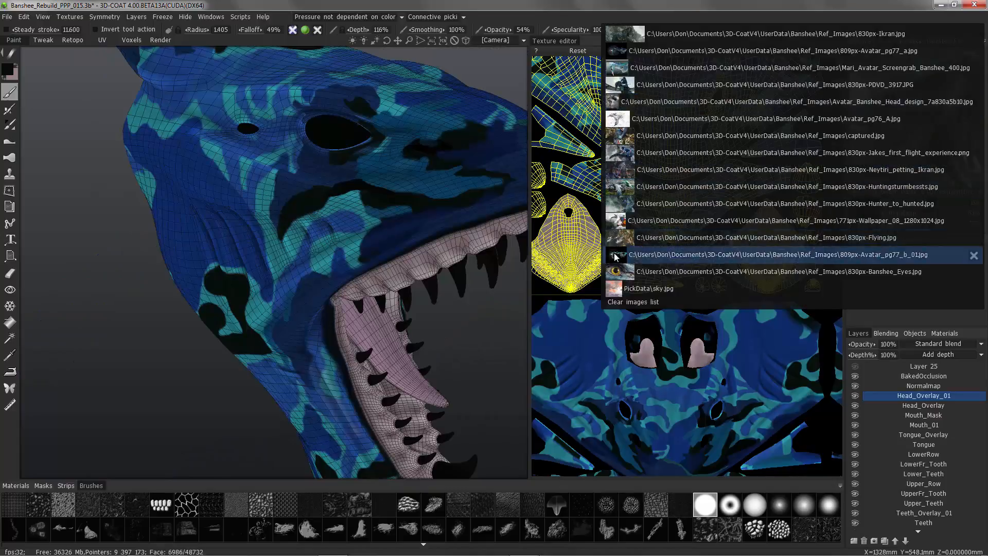
{"action": "left_click", "coordinate": [616, 255]}
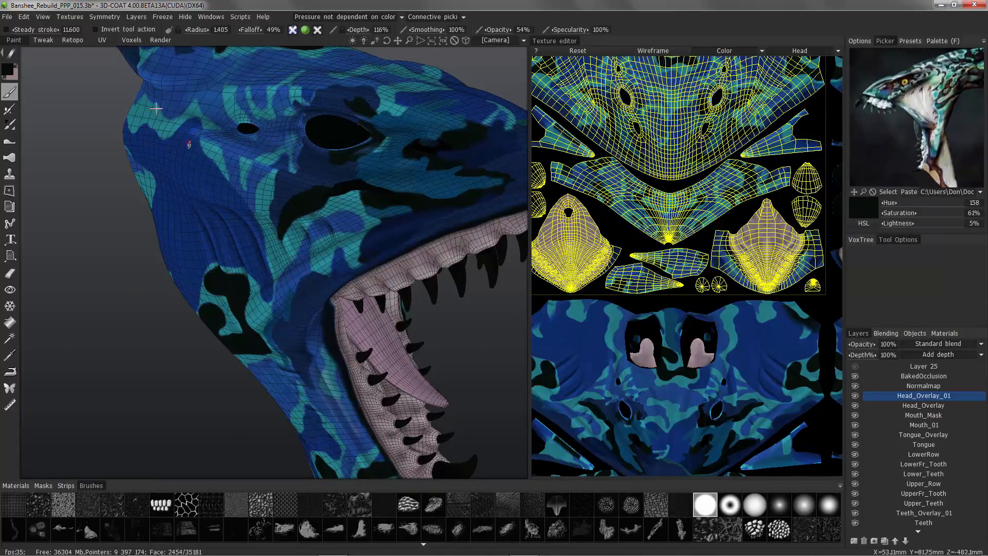
{"action": "left_click", "coordinate": [938, 41]}
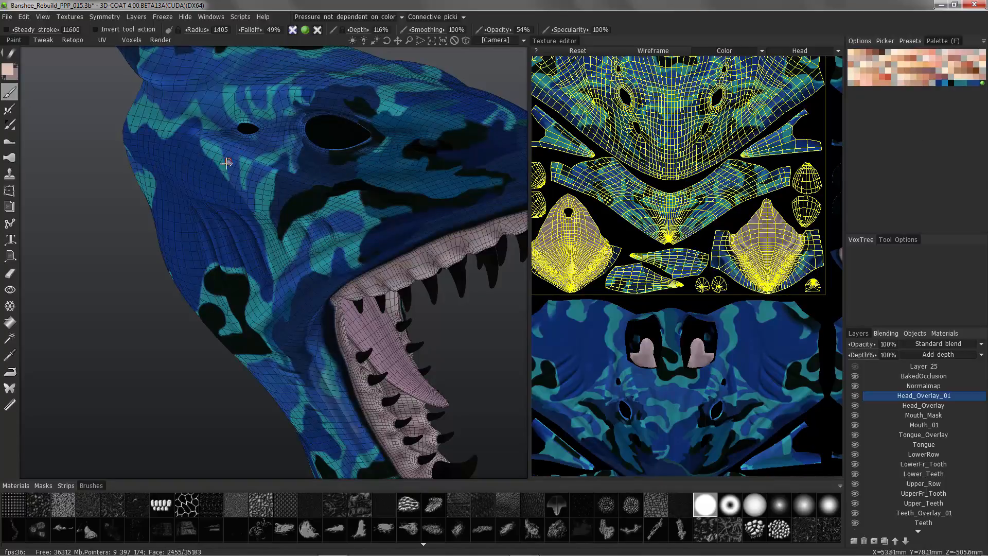
Set the paint color to a pale pink with hue 11.412, saturation 10% and lightness 97%
{"action": "left_click_drag", "start_coordinate": [227, 162], "coordinate": [220, 155], "text": "alt"}
{"action": "left_click", "coordinate": [8, 69]}
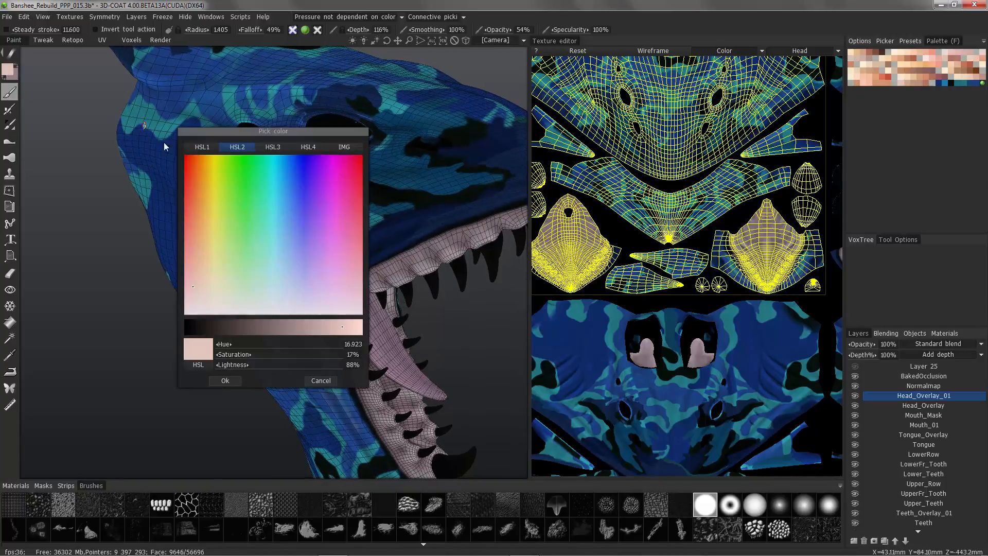
{"action": "left_click", "coordinate": [188, 289]}
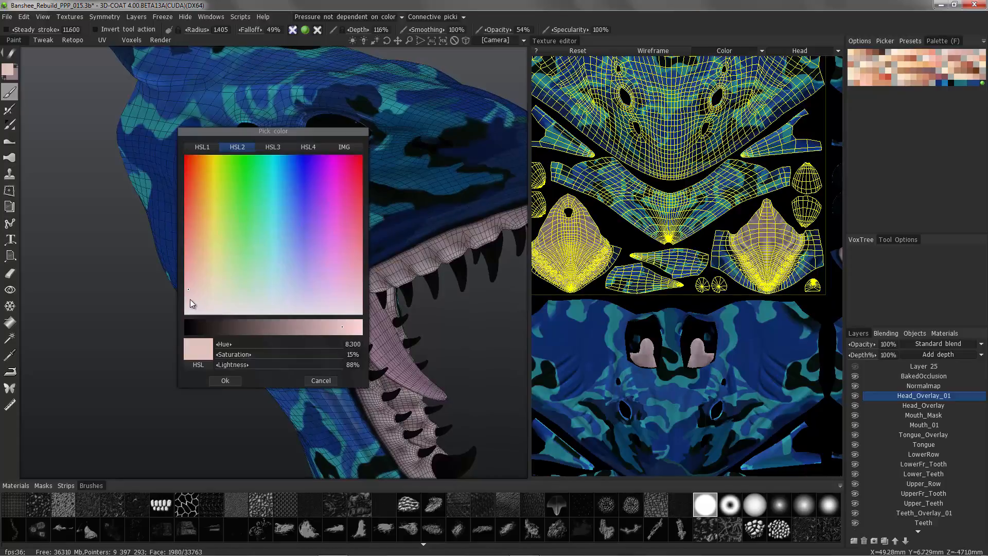
{"action": "left_click", "coordinate": [190, 297]}
{"action": "left_click", "coordinate": [359, 326]}
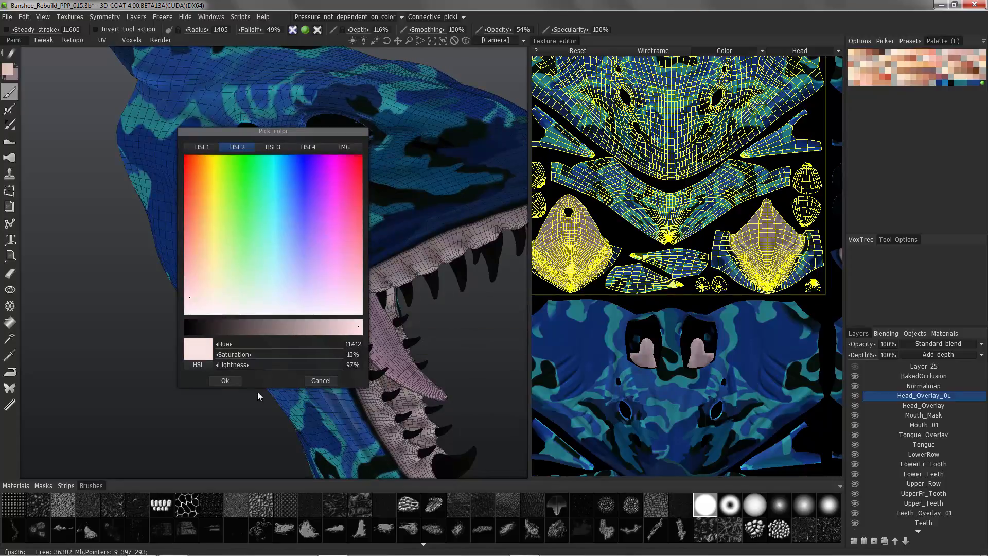
{"action": "left_click", "coordinate": [224, 380]}
Try a pale pink brush dab on the cheek folds and undo it
{"action": "left_click_drag", "start_coordinate": [220, 156], "coordinate": [229, 245], "text": "alt"}
{"action": "mouse_move", "coordinate": [234, 186]}
{"action": "left_mouse_down", "text": "alt"}
{"action": "mouse_move", "coordinate": [213, 257]}
{"action": "mouse_move", "coordinate": [261, 273]}
{"action": "left_mouse_up", "text": "alt"}
{"action": "left_click", "coordinate": [222, 225]}
{"action": "key", "text": "ctrl+z"}
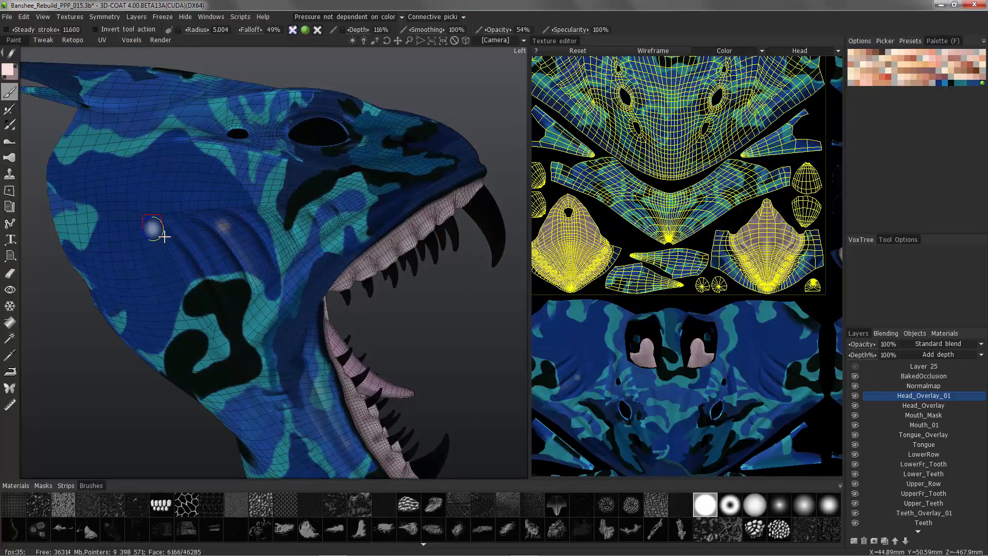
{"action": "key", "text": "ctrl+z"}
Set the brush falloff to 55%, enable the use of spacing and set the spacing to 5%
{"action": "mouse_move", "coordinate": [17, 58]}
{"action": "mouse_move", "coordinate": [242, 51]}
{"action": "left_mouse_down", "text": "alt"}
{"action": "mouse_move", "coordinate": [254, 31]}
{"action": "mouse_move", "coordinate": [368, 70]}
{"action": "mouse_move", "coordinate": [520, 30]}
{"action": "mouse_move", "coordinate": [495, 16]}
{"action": "left_mouse_up", "text": "alt"}
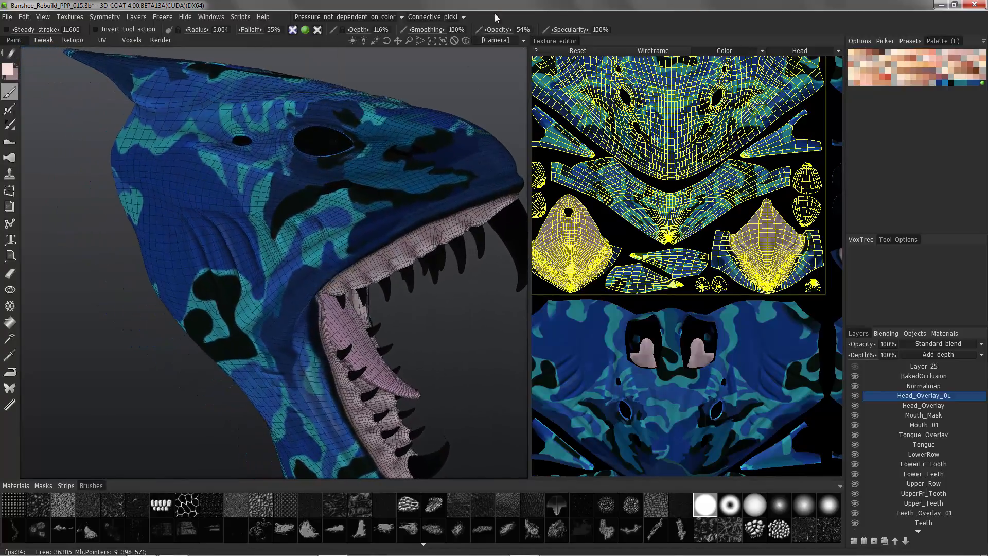
{"action": "middle_click_drag", "start_coordinate": [247, 309], "coordinate": [368, 188], "text": "alt"}
{"action": "right_click_drag", "start_coordinate": [368, 188], "coordinate": [280, 214], "text": "alt"}
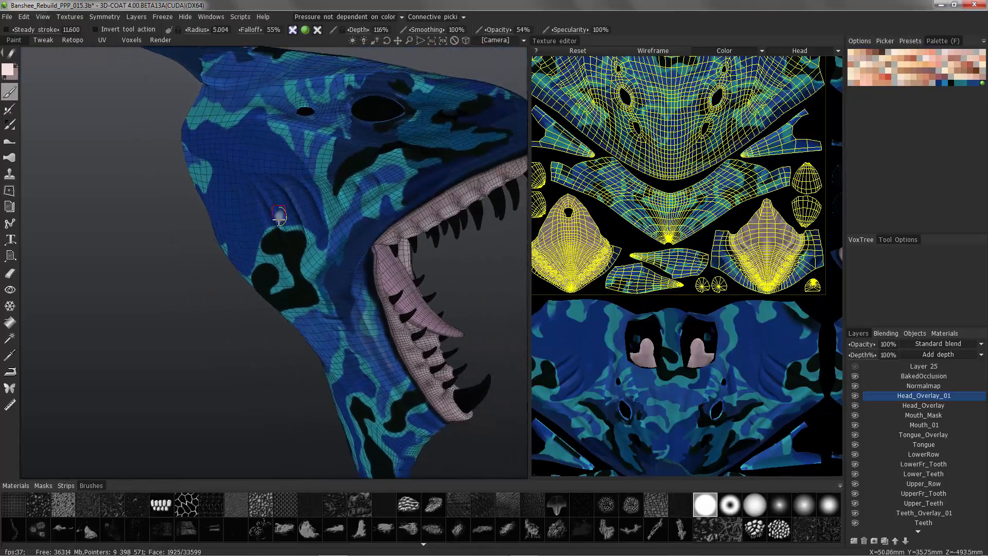
{"action": "middle_click_drag", "start_coordinate": [279, 214], "coordinate": [209, 246], "text": "alt"}
{"action": "mouse_move", "coordinate": [465, 554]}
{"action": "left_click", "coordinate": [523, 549]}
{"action": "left_click", "coordinate": [965, 489]}
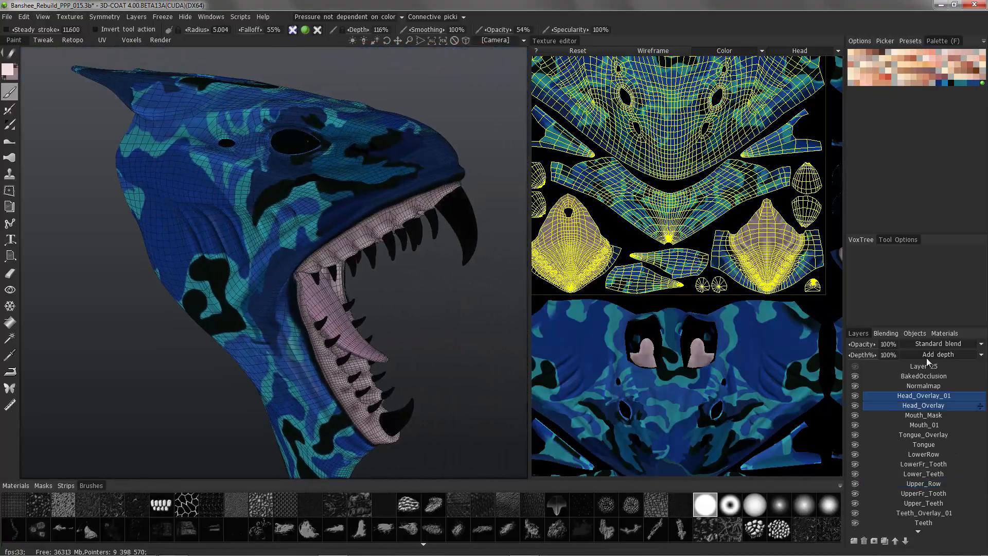
{"action": "left_click", "coordinate": [859, 41]}
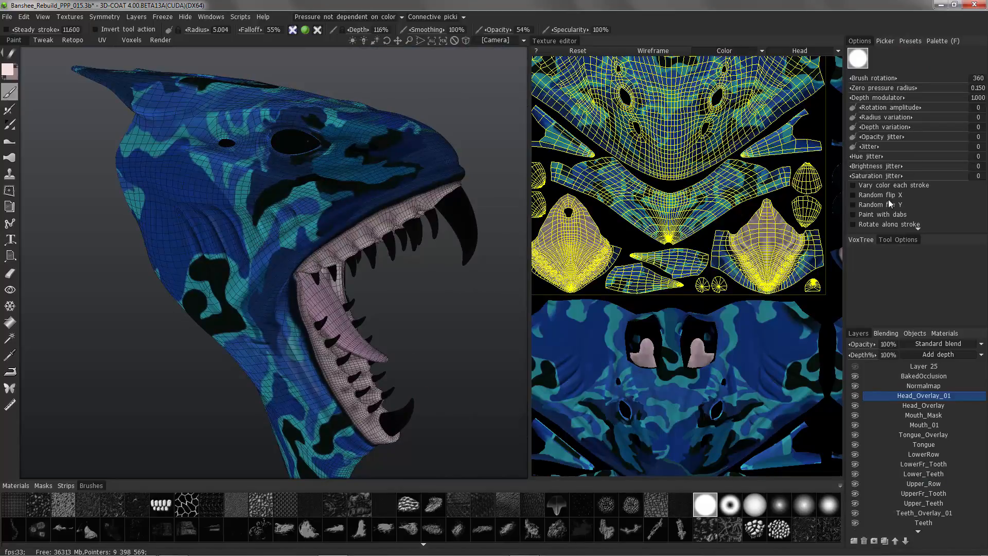
{"action": "scroll", "coordinate": [889, 204], "scroll_direction": "down", "scroll_amount": 3}
{"action": "left_click", "coordinate": [854, 213]}
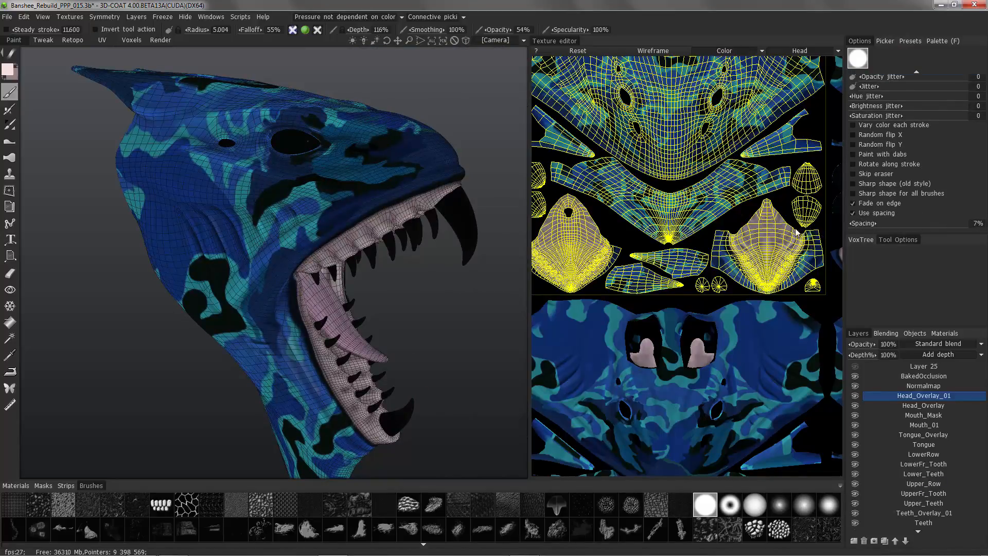
Paint pale pink stripes along the ridges of the cheek folds on the Head_Overlay_01 layer
{"action": "mouse_move", "coordinate": [277, 168]}
{"action": "left_mouse_down", "text": "alt"}
{"action": "mouse_move", "coordinate": [227, 229]}
{"action": "mouse_move", "coordinate": [212, 230]}
{"action": "mouse_move", "coordinate": [216, 208]}
{"action": "mouse_move", "coordinate": [205, 238]}
{"action": "mouse_move", "coordinate": [192, 209]}
{"action": "mouse_move", "coordinate": [229, 255]}
{"action": "left_mouse_up", "text": "alt"}
{"action": "mouse_move", "coordinate": [229, 255]}
{"action": "left_mouse_down", "text": "alt"}
{"action": "mouse_move", "coordinate": [232, 221]}
{"action": "mouse_move", "coordinate": [245, 232]}
{"action": "left_mouse_up", "text": "alt"}
{"action": "mouse_move", "coordinate": [245, 232]}
{"action": "left_mouse_down"}
{"action": "mouse_move", "coordinate": [219, 197]}
{"action": "mouse_move", "coordinate": [249, 246]}
{"action": "left_mouse_up"}
{"action": "left_click_drag", "start_coordinate": [249, 246], "coordinate": [252, 237], "text": "alt"}
{"action": "mouse_move", "coordinate": [252, 238]}
{"action": "left_mouse_down"}
{"action": "mouse_move", "coordinate": [249, 199]}
{"action": "mouse_move", "coordinate": [271, 236]}
{"action": "left_mouse_up"}
{"action": "left_click_drag", "start_coordinate": [277, 195], "coordinate": [295, 220]}
{"action": "mouse_move", "coordinate": [295, 220]}
{"action": "left_mouse_down", "text": "alt"}
{"action": "mouse_move", "coordinate": [306, 190]}
{"action": "mouse_move", "coordinate": [256, 243]}
{"action": "mouse_move", "coordinate": [191, 202]}
{"action": "left_mouse_up", "text": "alt"}
{"action": "mouse_move", "coordinate": [192, 201]}
{"action": "left_mouse_down", "text": "alt"}
{"action": "mouse_move", "coordinate": [174, 231]}
{"action": "mouse_move", "coordinate": [159, 209]}
{"action": "mouse_move", "coordinate": [182, 266]}
{"action": "mouse_move", "coordinate": [137, 256]}
{"action": "mouse_move", "coordinate": [172, 238]}
{"action": "mouse_move", "coordinate": [162, 216]}
{"action": "left_mouse_up", "text": "alt"}
{"action": "left_click_drag", "start_coordinate": [162, 216], "coordinate": [212, 283]}
{"action": "left_click_drag", "start_coordinate": [212, 283], "coordinate": [216, 293], "text": "alt"}
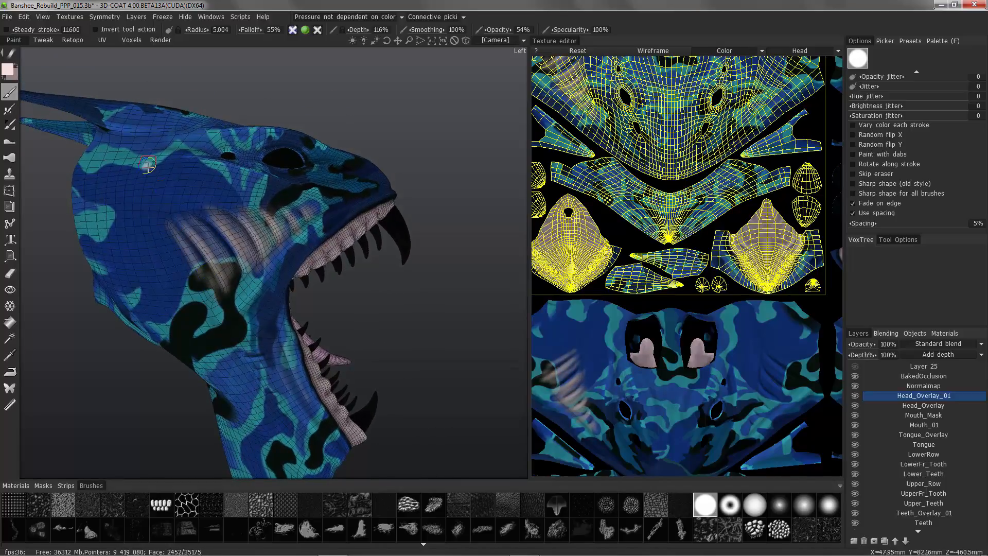
Build up the pale pink on the rearmost cheek folds and extend it down over the top of the black patch
{"action": "left_click_drag", "start_coordinate": [147, 165], "coordinate": [183, 272], "text": "alt"}
{"action": "mouse_move", "coordinate": [168, 225]}
{"action": "left_mouse_down"}
{"action": "mouse_move", "coordinate": [218, 300]}
{"action": "mouse_move", "coordinate": [223, 266]}
{"action": "mouse_move", "coordinate": [228, 296]}
{"action": "left_mouse_up"}
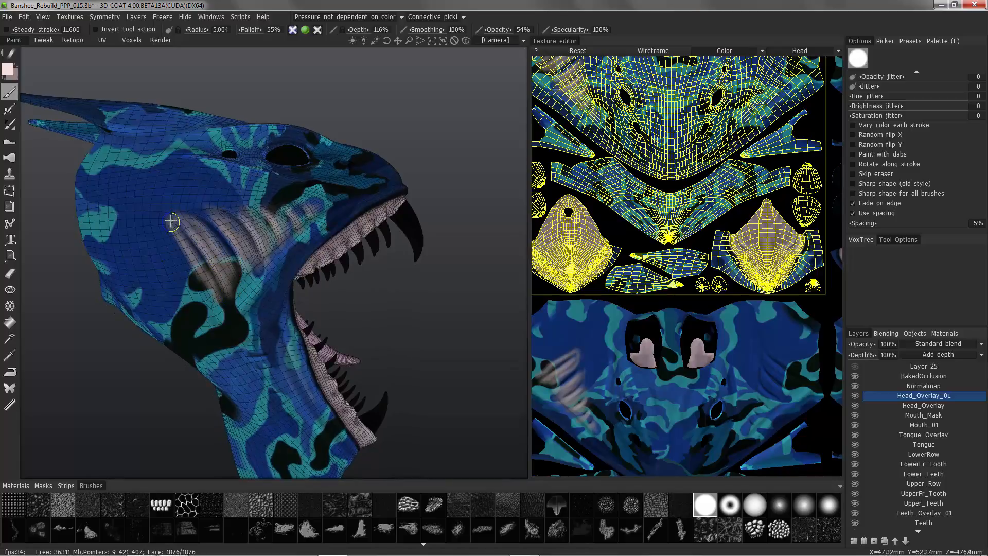
{"action": "left_click_drag", "start_coordinate": [202, 208], "coordinate": [237, 279], "text": "alt"}
{"action": "left_click_drag", "start_coordinate": [159, 187], "coordinate": [240, 278], "text": "alt"}
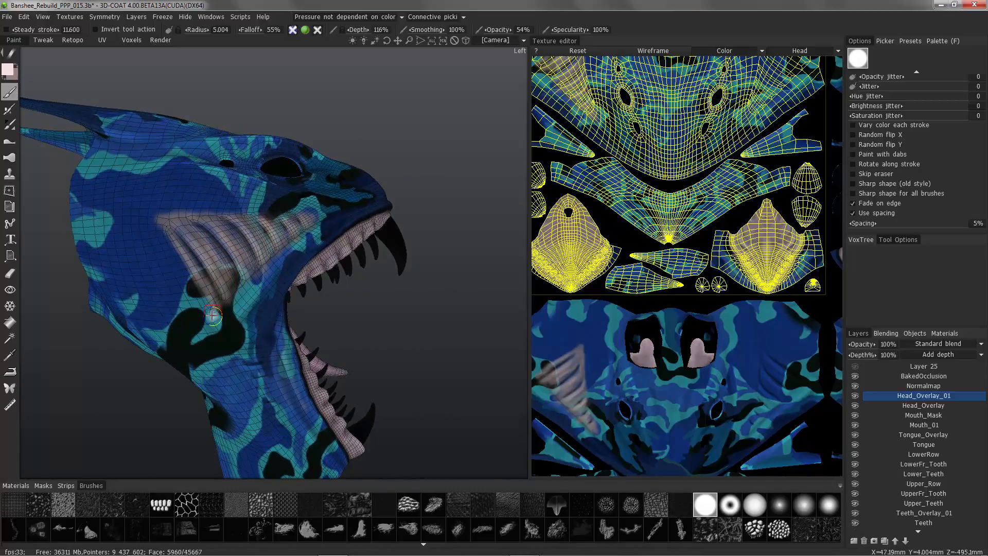
Set the brush radius to 7.941 and opacity to 35%, and softly lighten the folds above the mouth corner
{"action": "left_click_drag", "start_coordinate": [212, 315], "coordinate": [265, 321], "text": "alt"}
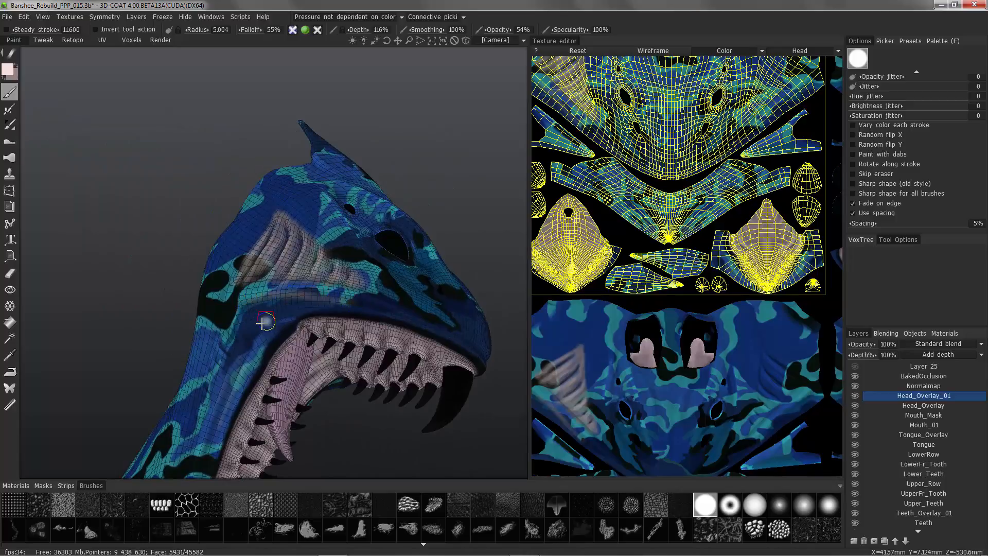
{"action": "mouse_move", "coordinate": [190, 291]}
{"action": "left_mouse_down"}
{"action": "mouse_move", "coordinate": [177, 276]}
{"action": "mouse_move", "coordinate": [226, 309]}
{"action": "left_mouse_up"}
{"action": "right_click_drag", "start_coordinate": [240, 325], "coordinate": [246, 333]}
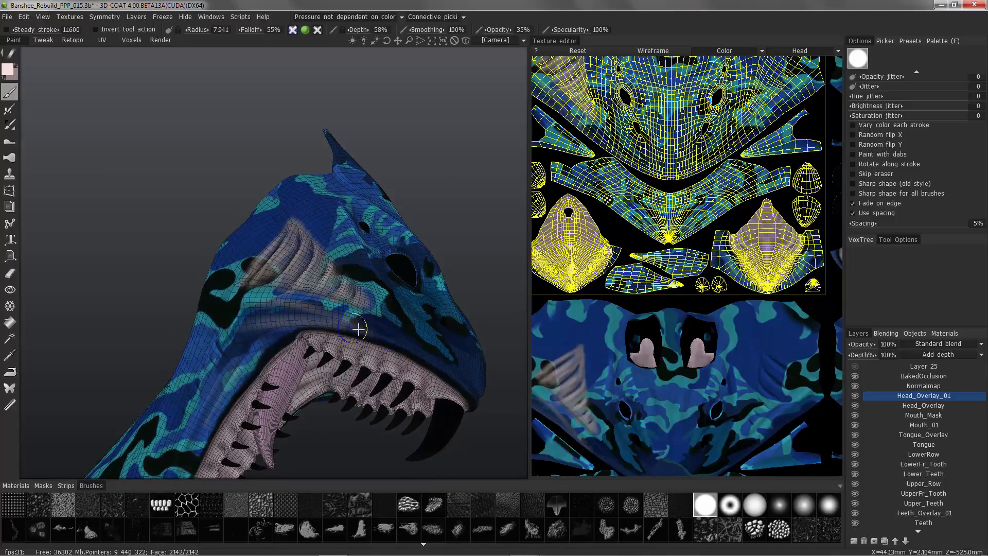
{"action": "mouse_move", "coordinate": [357, 326]}
{"action": "left_mouse_down", "text": "alt"}
{"action": "mouse_move", "coordinate": [177, 214]}
{"action": "mouse_move", "coordinate": [206, 301]}
{"action": "mouse_move", "coordinate": [181, 269]}
{"action": "mouse_move", "coordinate": [249, 302]}
{"action": "mouse_move", "coordinate": [242, 289]}
{"action": "left_mouse_up", "text": "alt"}
{"action": "scroll", "coordinate": [180, 270], "scroll_direction": "up", "scroll_amount": 3}
Set the brush radius to 4.519 and depth to 50%, and brush pale pink along the lower jaw folds beside the mouth
{"action": "mouse_move", "coordinate": [391, 326]}
{"action": "left_mouse_down", "text": "alt"}
{"action": "mouse_move", "coordinate": [380, 289]}
{"action": "mouse_move", "coordinate": [301, 229]}
{"action": "left_mouse_up", "text": "alt"}
{"action": "right_click_drag", "start_coordinate": [299, 230], "coordinate": [291, 230]}
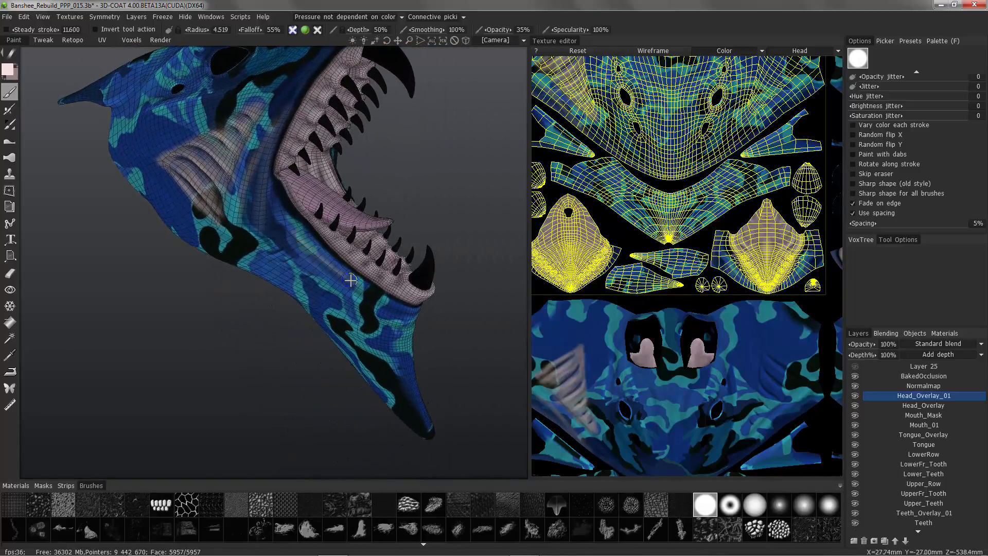
{"action": "left_click_drag", "start_coordinate": [418, 314], "coordinate": [341, 272], "text": "alt"}
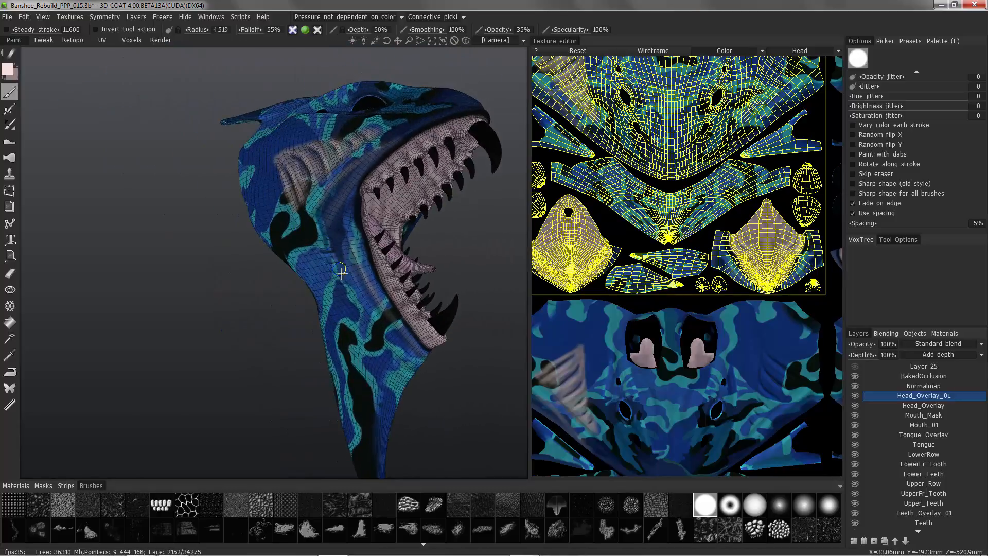
{"action": "left_click_drag", "start_coordinate": [385, 339], "coordinate": [488, 243], "text": "alt"}
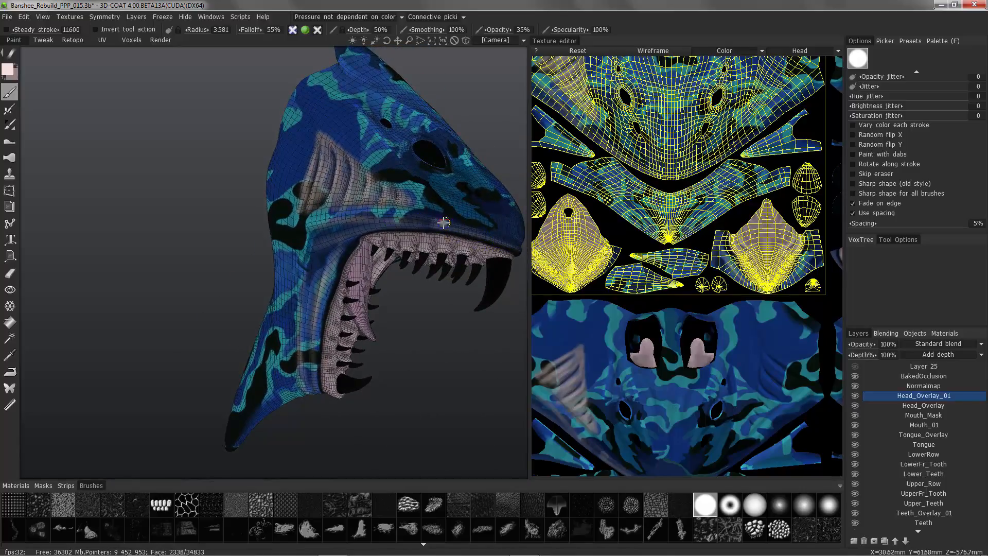
{"action": "mouse_move", "coordinate": [367, 213]}
{"action": "left_mouse_down", "text": "alt"}
{"action": "mouse_move", "coordinate": [317, 201]}
{"action": "mouse_move", "coordinate": [281, 214]}
{"action": "mouse_move", "coordinate": [292, 252]}
{"action": "left_mouse_up", "text": "alt"}
Set the brush radius to 0.998 and paint a pale pink highlight along the upper eyelid rim to the front eye corner
{"action": "middle_click_drag", "start_coordinate": [507, 92], "coordinate": [329, 156], "text": "alt"}
{"action": "middle_click_drag", "start_coordinate": [128, 170], "coordinate": [185, 187], "text": "alt"}
{"action": "right_click_drag", "start_coordinate": [186, 187], "coordinate": [275, 227], "text": "alt"}
{"action": "left_click_drag", "start_coordinate": [275, 228], "coordinate": [276, 236], "text": "alt"}
{"action": "key", "text": "s"}
{"action": "left_click", "coordinate": [282, 215]}
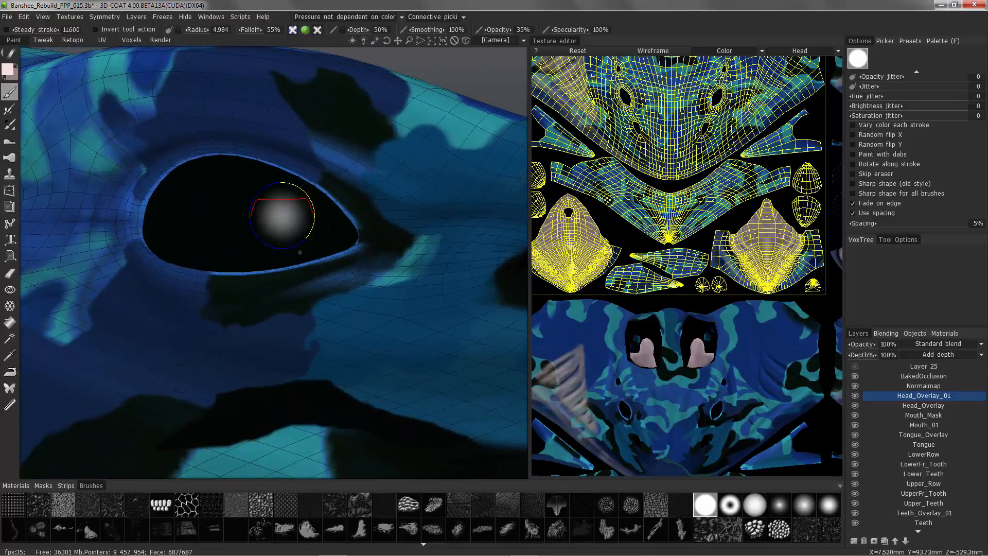
{"action": "right_click_drag", "start_coordinate": [283, 214], "coordinate": [248, 225]}
{"action": "left_click_drag", "start_coordinate": [248, 225], "coordinate": [273, 110], "text": "alt"}
{"action": "right_click_drag", "start_coordinate": [274, 110], "coordinate": [273, 117]}
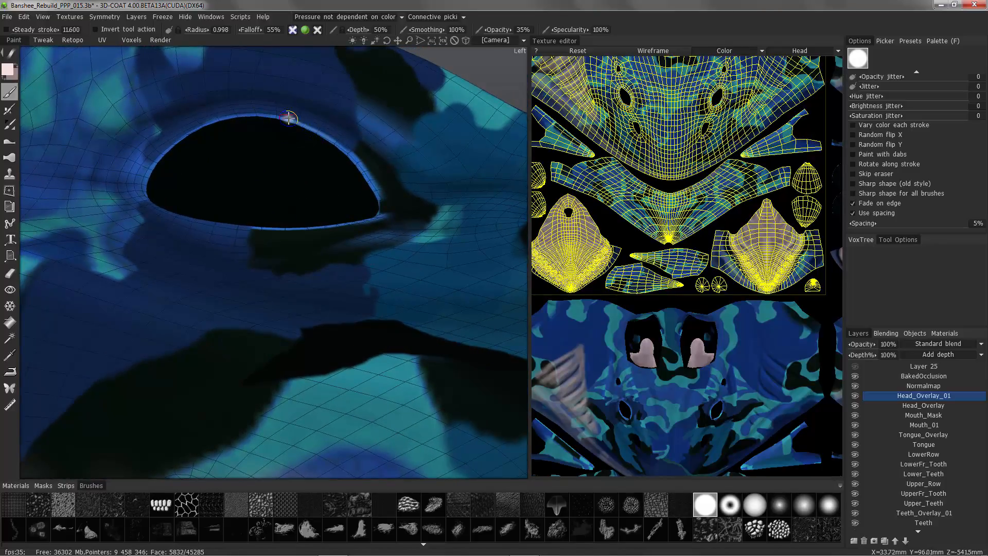
{"action": "mouse_move", "coordinate": [288, 118]}
{"action": "left_mouse_down"}
{"action": "mouse_move", "coordinate": [381, 191]}
{"action": "mouse_move", "coordinate": [362, 245]}
{"action": "left_mouse_up"}
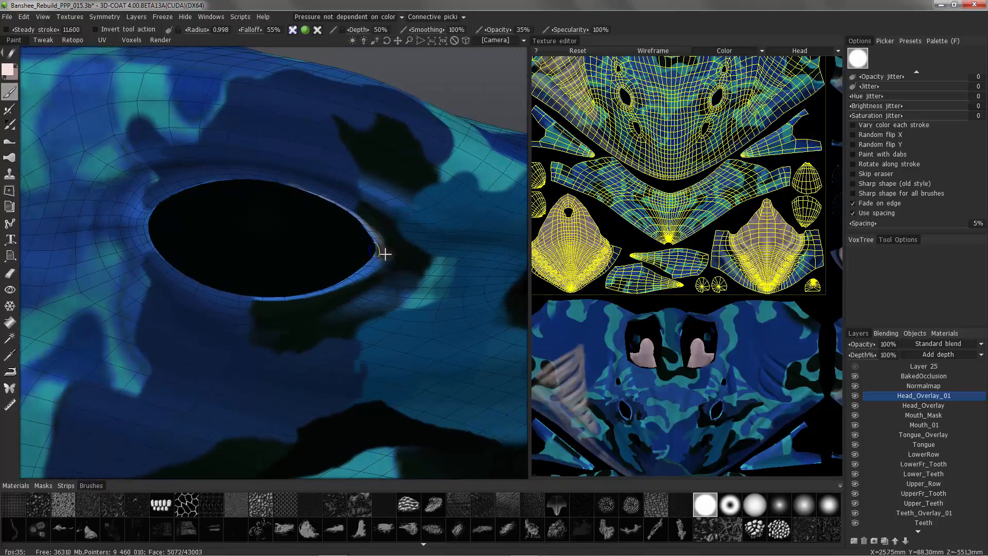
Paint the pale pink highlight along the lower eyelid rim from the front eye corner toward the back
{"action": "left_click_drag", "start_coordinate": [305, 297], "coordinate": [131, 237], "text": "alt"}
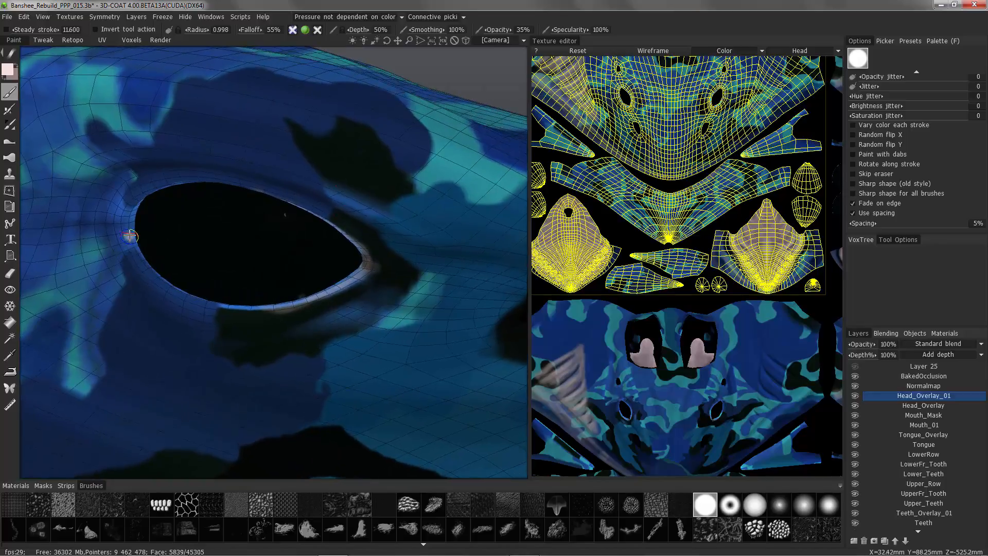
{"action": "left_click_drag", "start_coordinate": [335, 286], "coordinate": [353, 311], "text": "alt"}
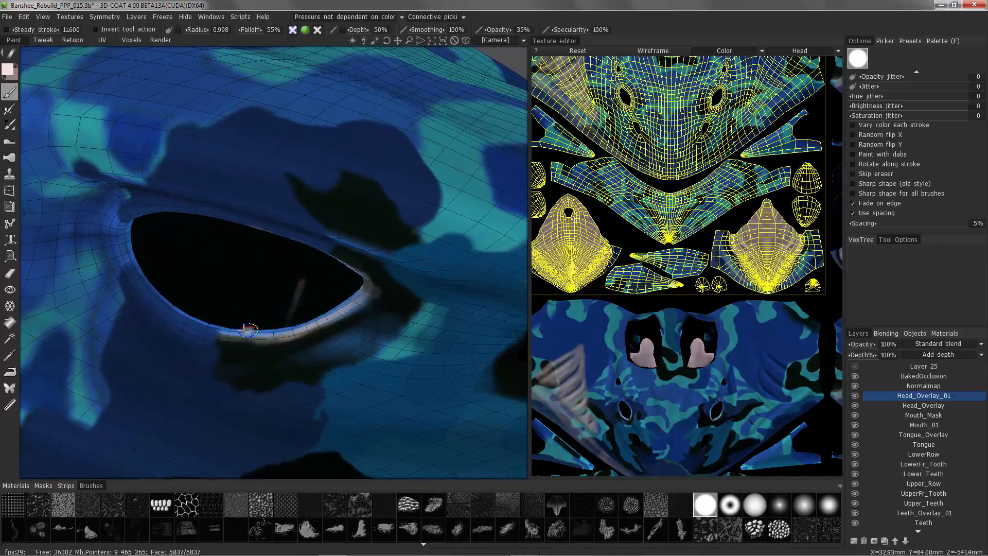
{"action": "left_click_drag", "start_coordinate": [247, 328], "coordinate": [141, 268], "text": "alt"}
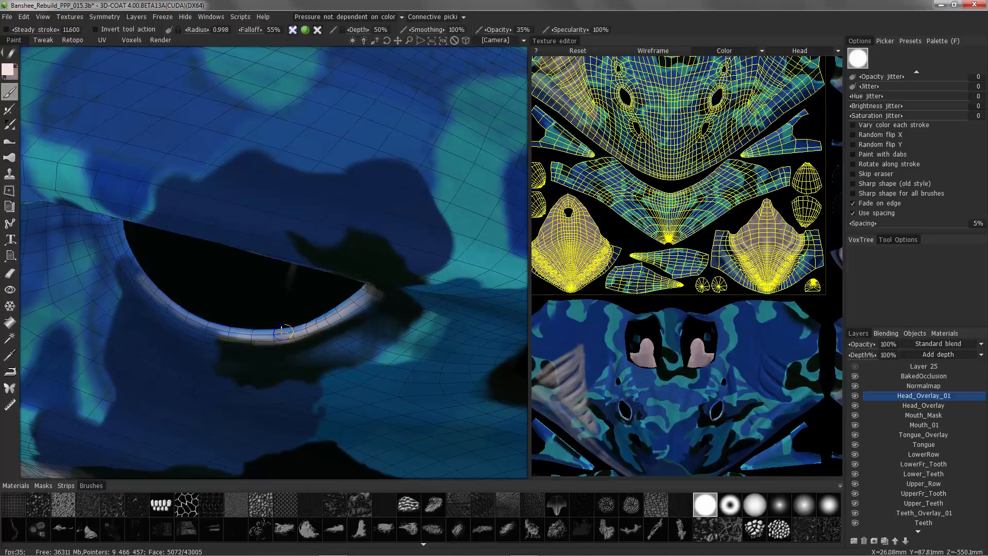
Extend the pale pink highlight around the eye's rear corner and along the upper eyelid rim
{"action": "left_click_drag", "start_coordinate": [331, 315], "coordinate": [129, 219], "text": "alt"}
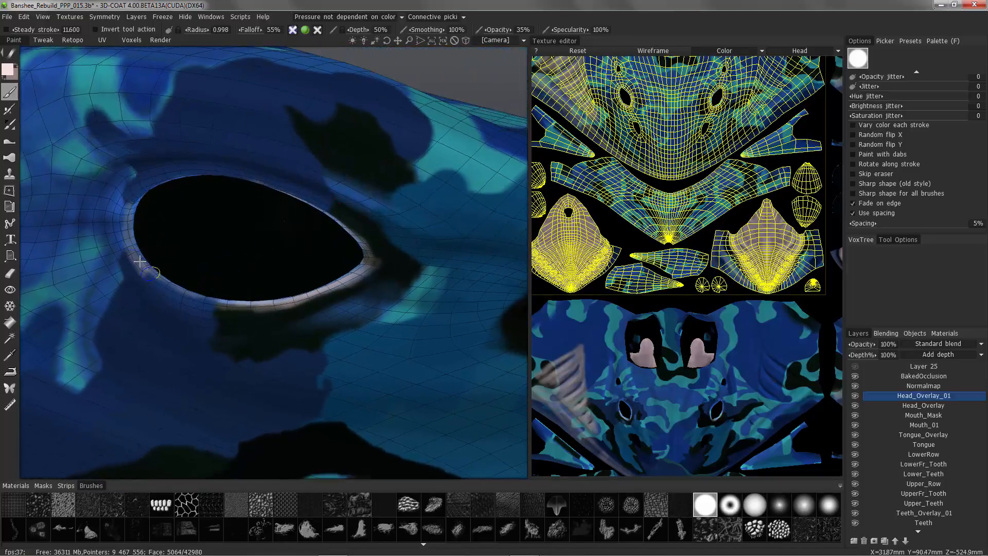
{"action": "left_click_drag", "start_coordinate": [140, 261], "coordinate": [225, 305]}
{"action": "mouse_move", "coordinate": [159, 190]}
{"action": "left_mouse_down", "text": "alt"}
{"action": "mouse_move", "coordinate": [152, 154]}
{"action": "mouse_move", "coordinate": [242, 119]}
{"action": "left_mouse_up", "text": "alt"}
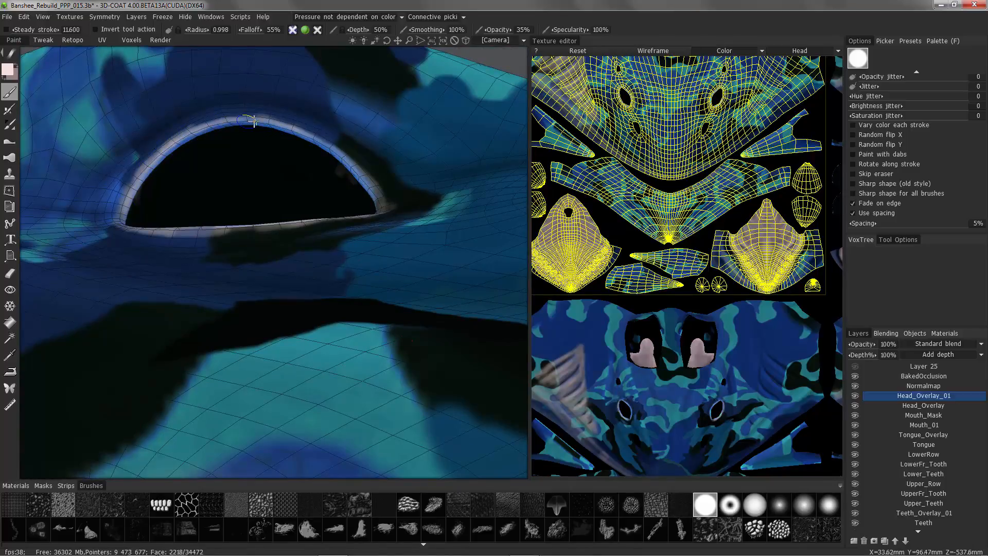
{"action": "mouse_move", "coordinate": [252, 120]}
{"action": "left_mouse_down"}
{"action": "mouse_move", "coordinate": [337, 154]}
{"action": "mouse_move", "coordinate": [223, 114]}
{"action": "left_mouse_up"}
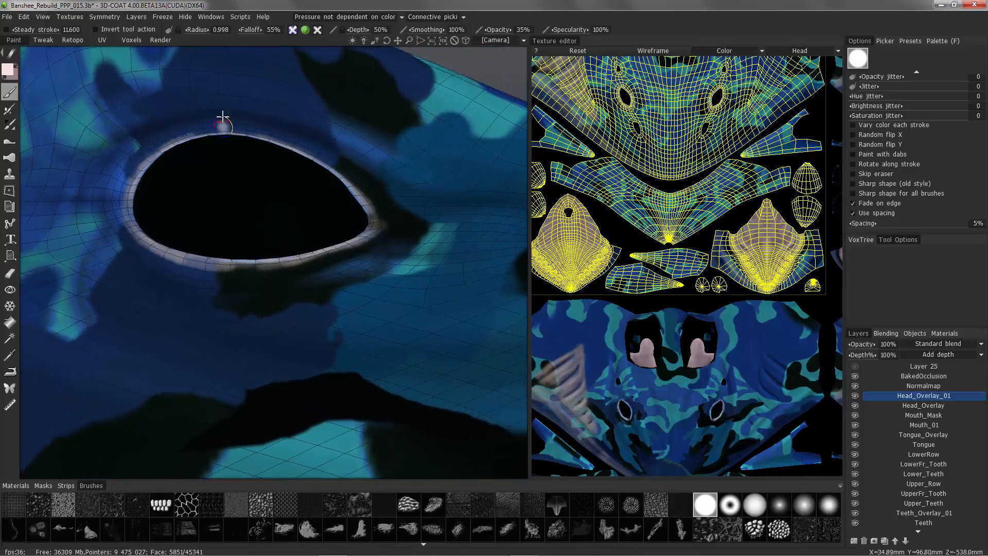
Choose a near-white paint colour and brighten the lower eyelid rim with it
{"action": "left_click", "coordinate": [11, 71]}
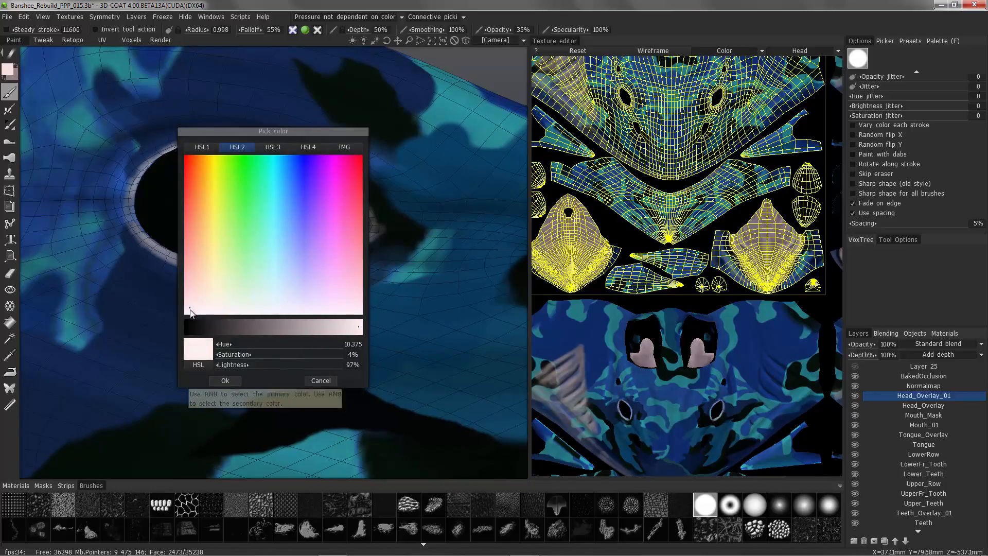
{"action": "left_click", "coordinate": [223, 381]}
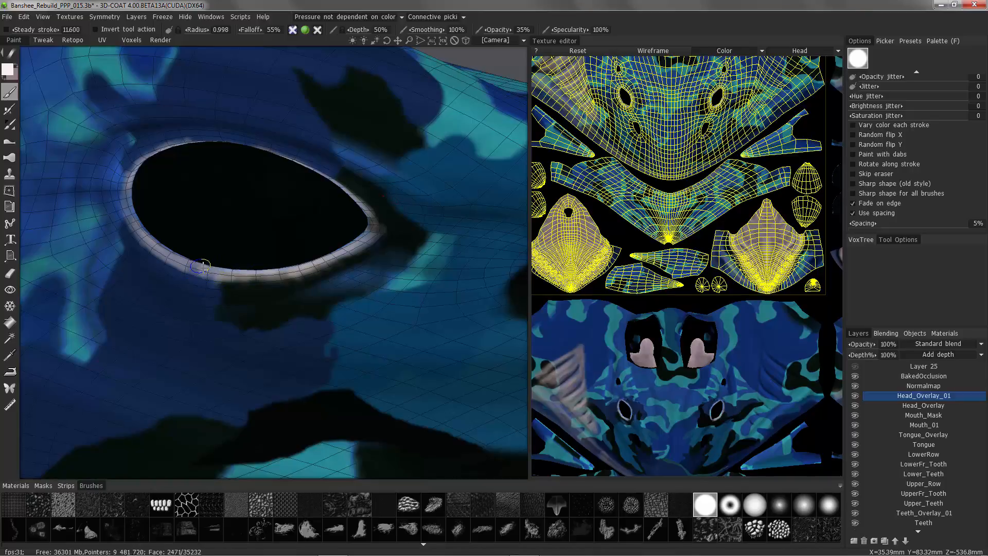
{"action": "left_click_drag", "start_coordinate": [175, 268], "coordinate": [185, 270], "text": "alt"}
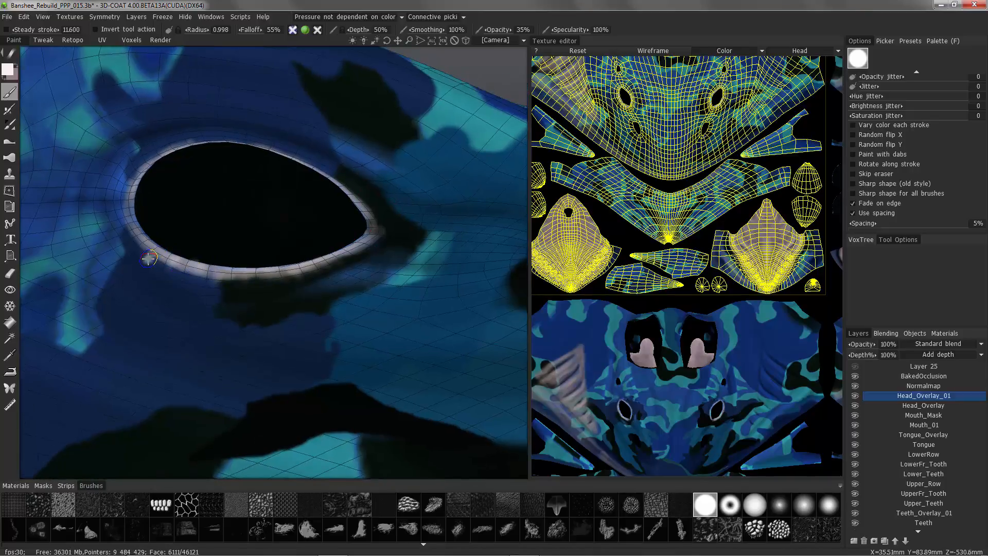
Set the brush radius to 1.167 and opacity to 15% with steady stroke on, and softly brighten the upper and lower eyelid rims
{"action": "left_click_drag", "start_coordinate": [131, 187], "coordinate": [157, 156], "text": "alt"}
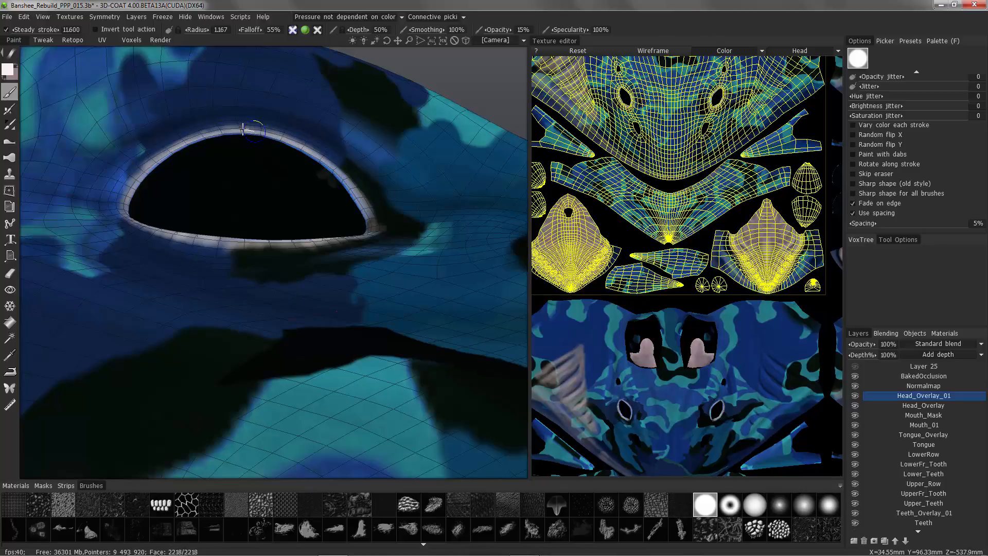
{"action": "mouse_move", "coordinate": [377, 213]}
{"action": "left_mouse_down", "text": "alt"}
{"action": "mouse_move", "coordinate": [371, 254]}
{"action": "mouse_move", "coordinate": [337, 210]}
{"action": "left_mouse_up", "text": "alt"}
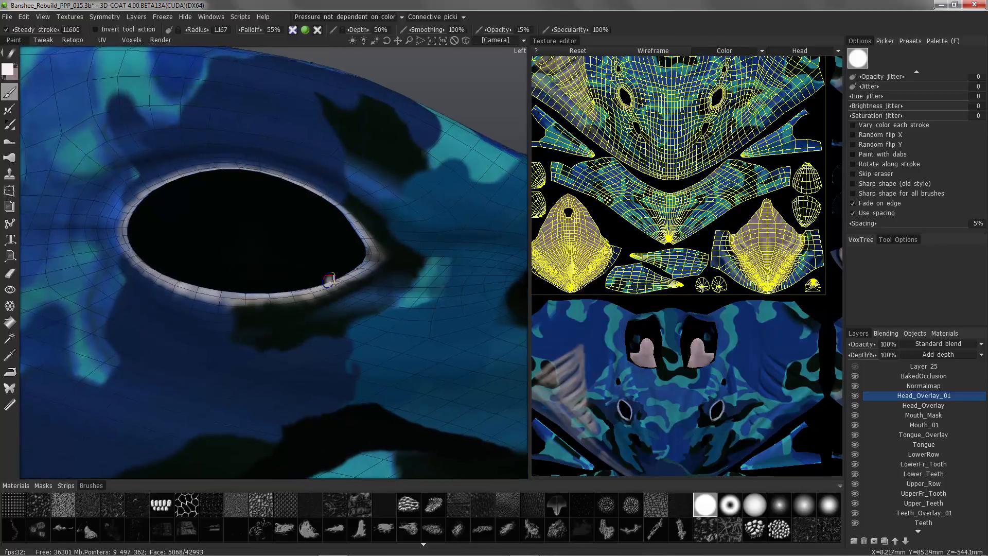
{"action": "left_click_drag", "start_coordinate": [329, 279], "coordinate": [336, 292], "text": "alt"}
{"action": "left_click_drag", "start_coordinate": [260, 309], "coordinate": [239, 309]}
{"action": "left_click_drag", "start_coordinate": [339, 298], "coordinate": [176, 284]}
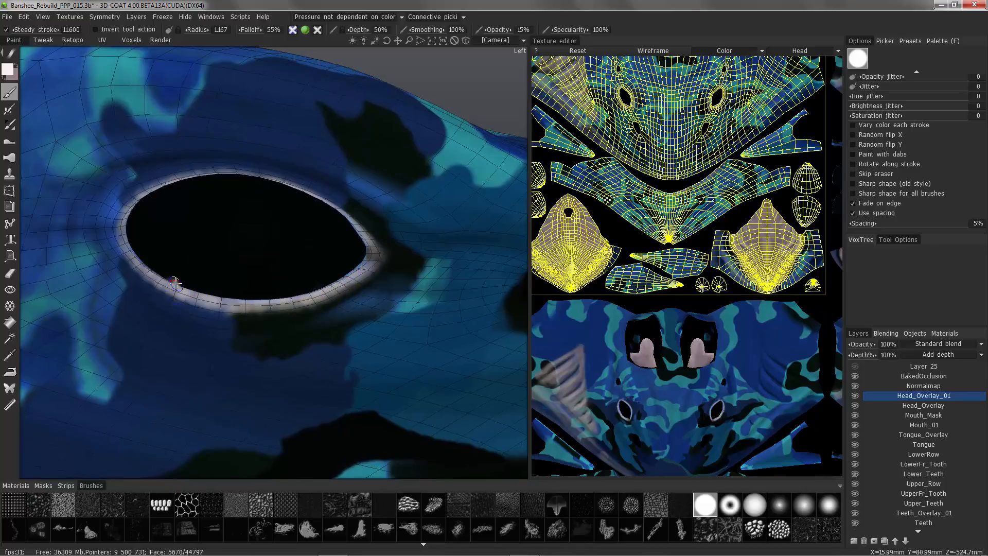
Set the brush radius to 0.769 and paint a pale highlight around the rim of the small opening behind the eye
{"action": "right_click_drag", "start_coordinate": [176, 285], "coordinate": [169, 246], "text": "alt"}
{"action": "mouse_move", "coordinate": [185, 267]}
{"action": "left_mouse_down", "text": "alt"}
{"action": "mouse_move", "coordinate": [255, 309]}
{"action": "mouse_move", "coordinate": [296, 167]}
{"action": "mouse_move", "coordinate": [425, 188]}
{"action": "mouse_move", "coordinate": [361, 220]}
{"action": "mouse_move", "coordinate": [287, 220]}
{"action": "mouse_move", "coordinate": [310, 235]}
{"action": "mouse_move", "coordinate": [291, 208]}
{"action": "mouse_move", "coordinate": [289, 218]}
{"action": "mouse_move", "coordinate": [321, 195]}
{"action": "mouse_move", "coordinate": [348, 196]}
{"action": "mouse_move", "coordinate": [328, 194]}
{"action": "left_mouse_up", "text": "alt"}
{"action": "left_click_drag", "start_coordinate": [328, 195], "coordinate": [364, 211]}
{"action": "mouse_move", "coordinate": [363, 212]}
{"action": "left_mouse_down", "text": "alt"}
{"action": "mouse_move", "coordinate": [339, 239]}
{"action": "mouse_move", "coordinate": [300, 184]}
{"action": "mouse_move", "coordinate": [280, 242]}
{"action": "mouse_move", "coordinate": [300, 236]}
{"action": "left_mouse_up", "text": "alt"}
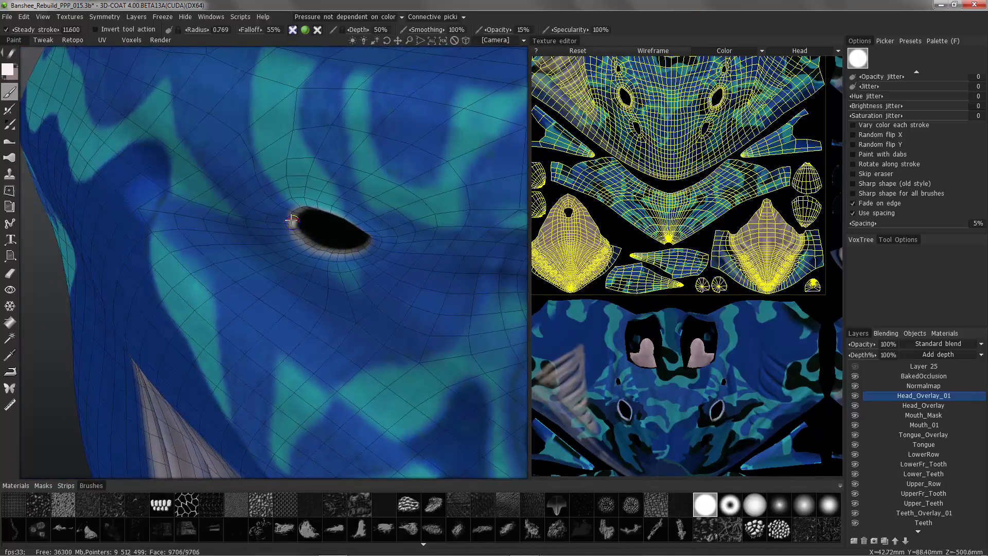
Enlarge the brush radius to 6.315 and brush a pale highlight along the upper lip fold from the mouth corner toward the snout
{"action": "right_click_drag", "start_coordinate": [292, 220], "coordinate": [306, 337], "text": "alt"}
{"action": "left_click_drag", "start_coordinate": [306, 337], "coordinate": [132, 306], "text": "alt"}
{"action": "left_click_drag", "start_coordinate": [288, 315], "coordinate": [133, 298], "text": "alt"}
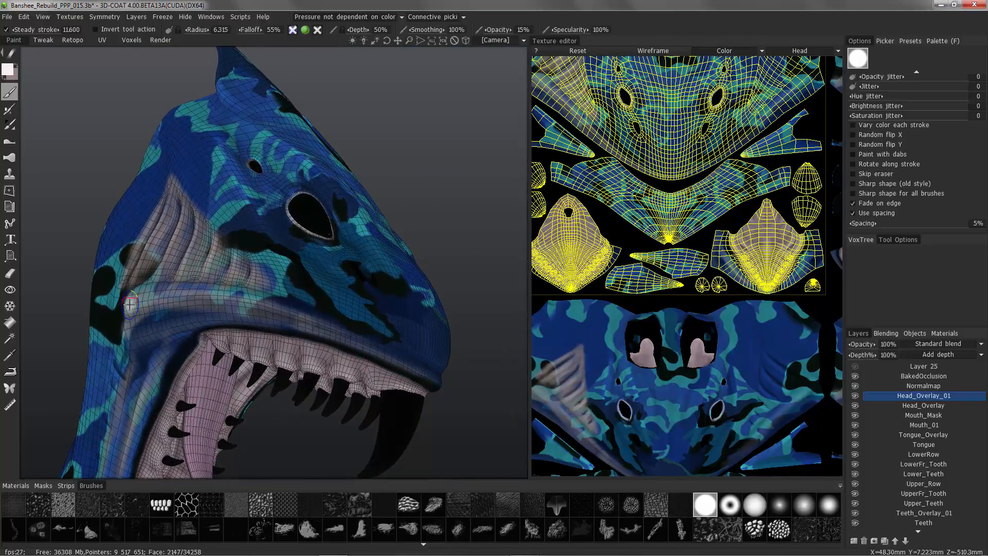
{"action": "left_click_drag", "start_coordinate": [448, 393], "coordinate": [302, 257], "text": "alt"}
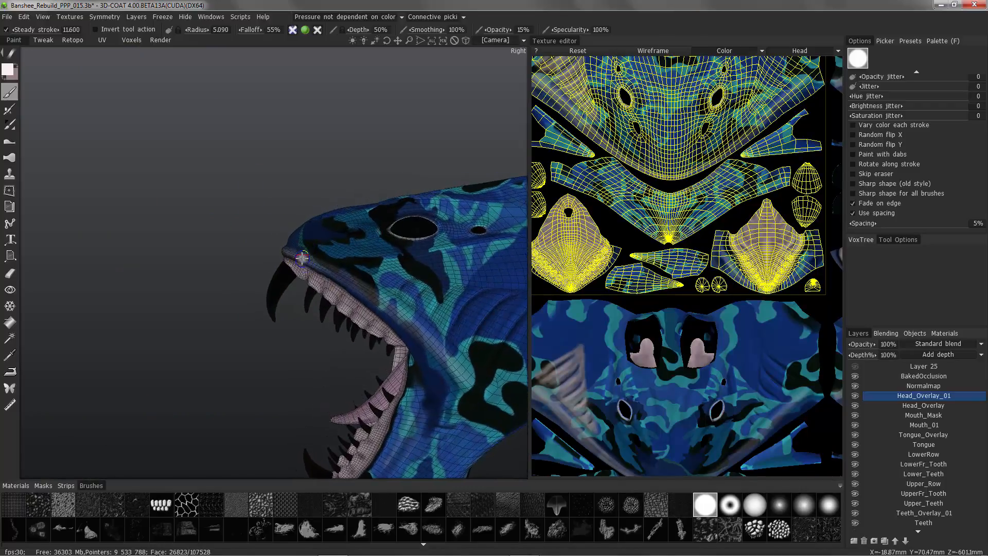
{"action": "left_click_drag", "start_coordinate": [419, 325], "coordinate": [335, 273], "text": "alt"}
Switch to the Clone tool and set its clone type to symmetrical copying
{"action": "left_click_drag", "start_coordinate": [396, 374], "coordinate": [13, 179], "text": "alt"}
{"action": "left_click", "coordinate": [14, 178]}
{"action": "left_click", "coordinate": [949, 252]}
{"action": "left_click", "coordinate": [951, 260]}
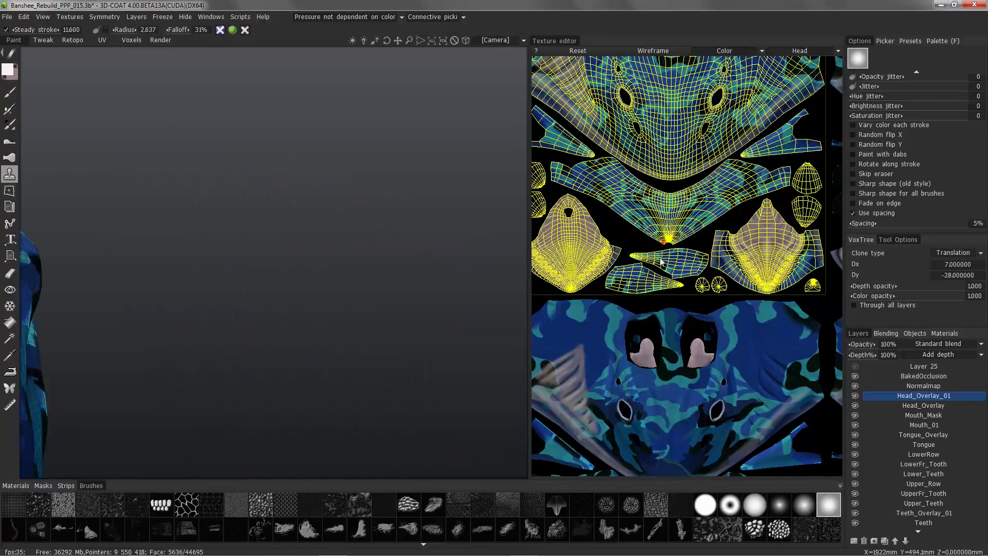
{"action": "left_click", "coordinate": [948, 252]}
{"action": "left_click", "coordinate": [936, 299]}
Set the clone radius to 8.412 and copy the pale pink cheek folds onto the opposite side of the head
{"action": "right_click_drag", "start_coordinate": [366, 173], "coordinate": [397, 161]}
{"action": "left_click_drag", "start_coordinate": [396, 161], "coordinate": [338, 155]}
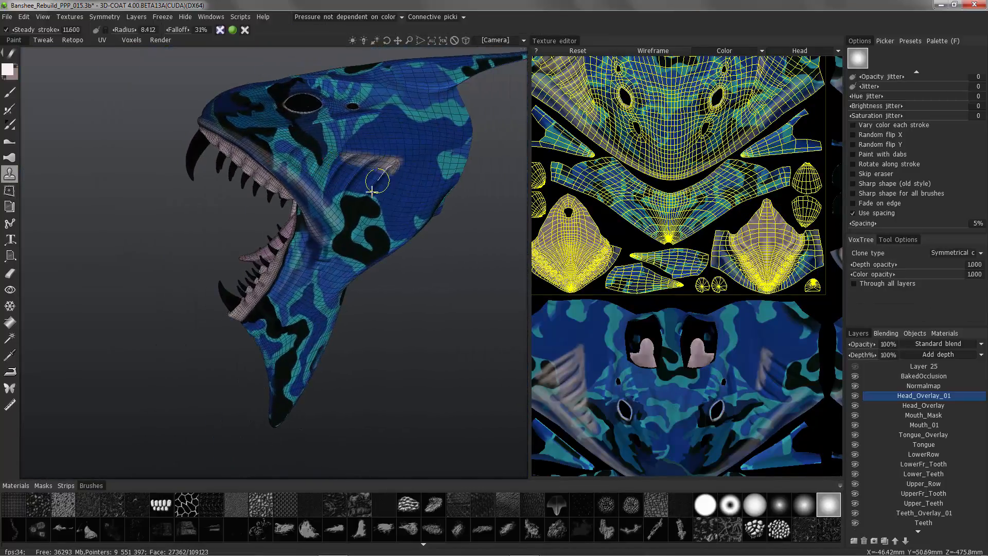
{"action": "left_click_drag", "start_coordinate": [379, 183], "coordinate": [359, 216]}
{"action": "mouse_move", "coordinate": [360, 149]}
{"action": "left_mouse_down"}
{"action": "mouse_move", "coordinate": [288, 147]}
{"action": "mouse_move", "coordinate": [312, 150]}
{"action": "left_mouse_up"}
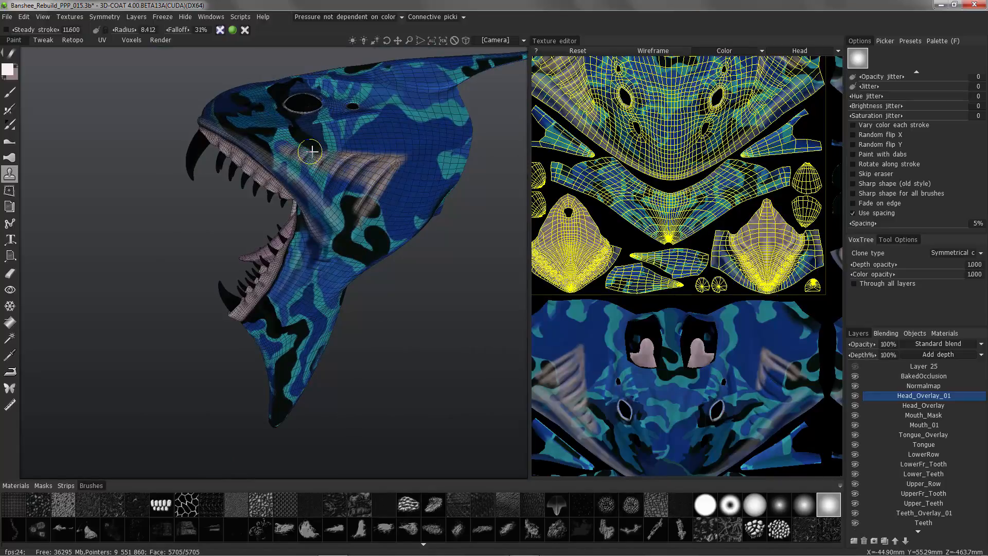
{"action": "left_click_drag", "start_coordinate": [348, 237], "coordinate": [337, 206]}
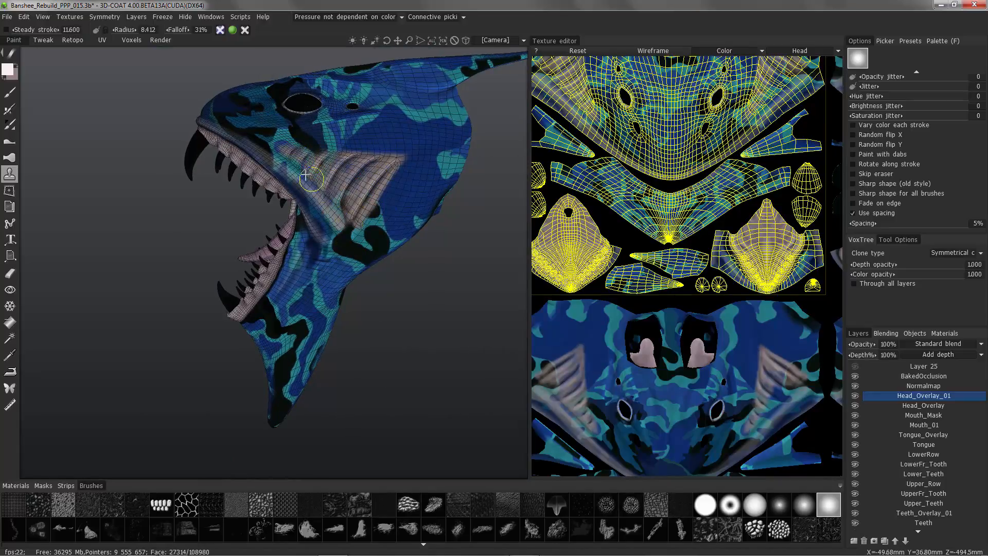
Clone the pale lip and lower jaw fold highlights onto the opposite side of the head
{"action": "left_click_drag", "start_coordinate": [318, 106], "coordinate": [313, 109], "text": "alt"}
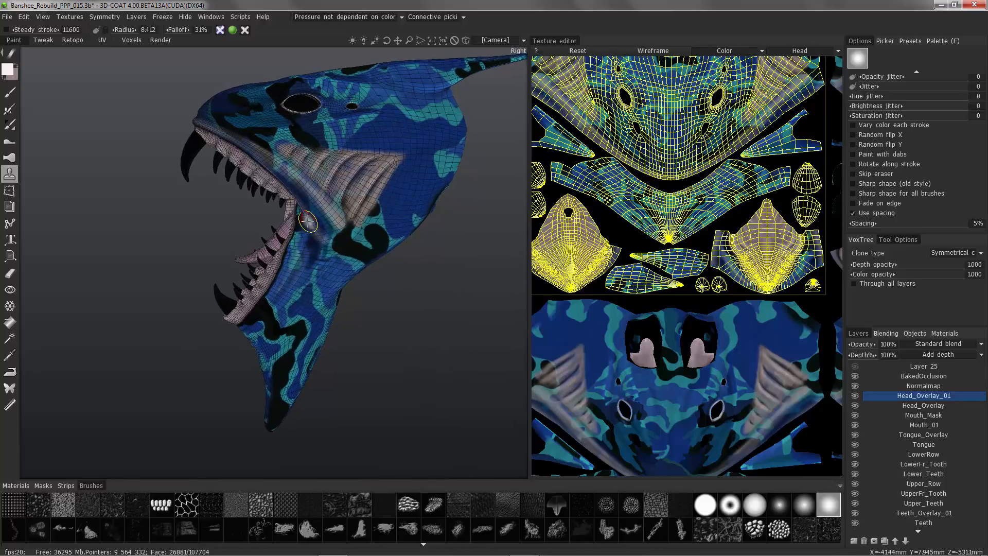
{"action": "mouse_move", "coordinate": [309, 221]}
{"action": "left_mouse_down"}
{"action": "mouse_move", "coordinate": [312, 258]}
{"action": "mouse_move", "coordinate": [322, 230]}
{"action": "mouse_move", "coordinate": [306, 202]}
{"action": "left_mouse_up"}
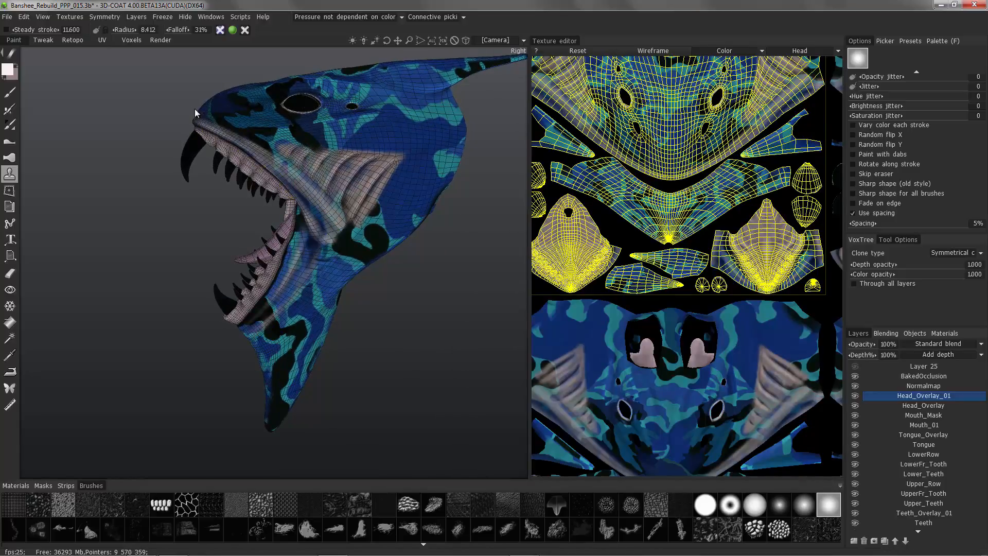
{"action": "mouse_move", "coordinate": [352, 234]}
{"action": "left_mouse_down", "text": "alt"}
{"action": "mouse_move", "coordinate": [322, 276]}
{"action": "mouse_move", "coordinate": [270, 288]}
{"action": "mouse_move", "coordinate": [240, 342]}
{"action": "mouse_move", "coordinate": [207, 339]}
{"action": "mouse_move", "coordinate": [247, 339]}
{"action": "left_mouse_up", "text": "alt"}
{"action": "mouse_move", "coordinate": [228, 337]}
{"action": "left_mouse_down"}
{"action": "mouse_move", "coordinate": [167, 330]}
{"action": "mouse_move", "coordinate": [147, 303]}
{"action": "mouse_move", "coordinate": [174, 278]}
{"action": "mouse_move", "coordinate": [207, 276]}
{"action": "mouse_move", "coordinate": [221, 288]}
{"action": "mouse_move", "coordinate": [258, 257]}
{"action": "mouse_move", "coordinate": [237, 209]}
{"action": "left_mouse_up"}
{"action": "left_click_drag", "start_coordinate": [212, 171], "coordinate": [154, 149], "text": "alt"}
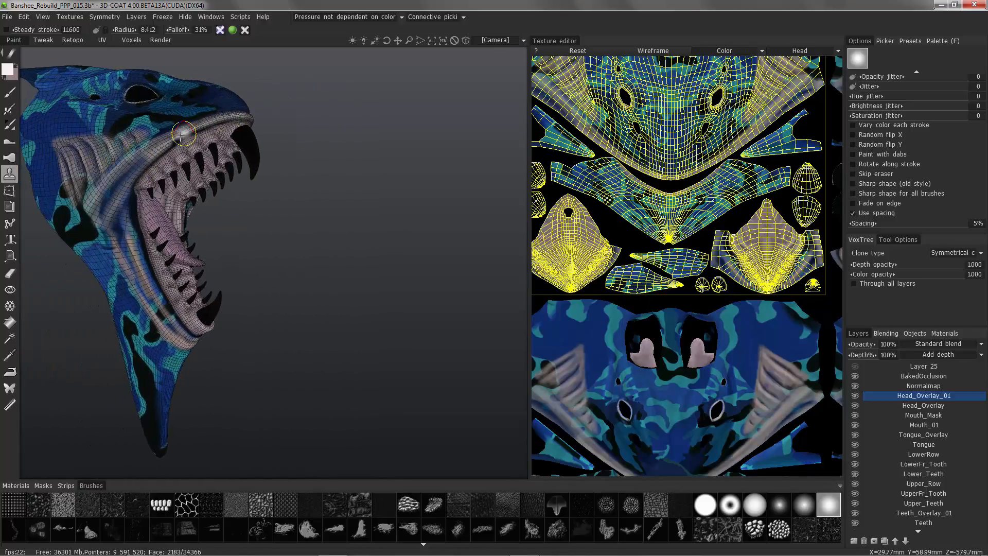
Add a new layer above Head_Overlay_01 and name it Head_Overlay_01Mask
{"action": "left_click_drag", "start_coordinate": [61, 242], "coordinate": [144, 299], "text": "alt"}
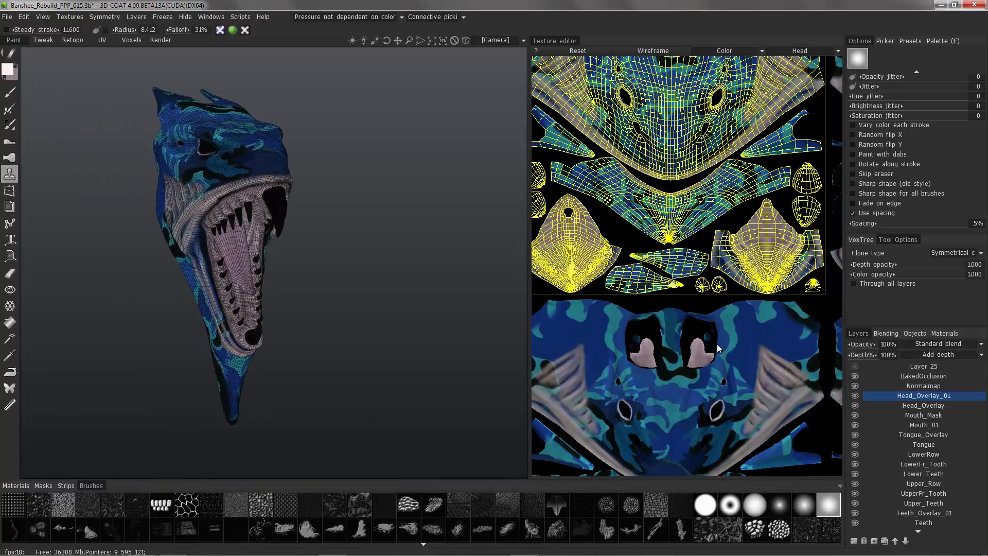
{"action": "left_click", "coordinate": [854, 540]}
{"action": "double_click", "coordinate": [921, 395]}
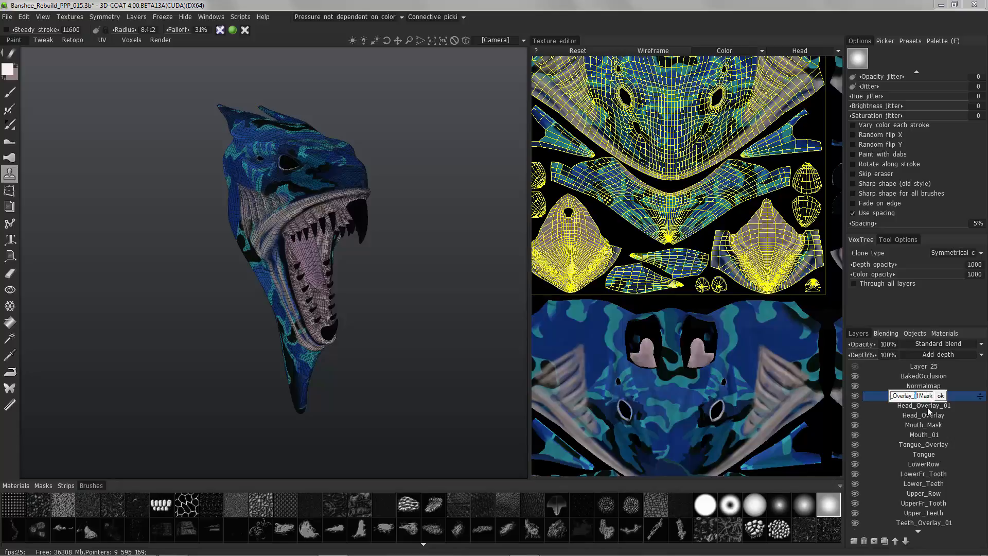
{"action": "left_click", "coordinate": [940, 395]}
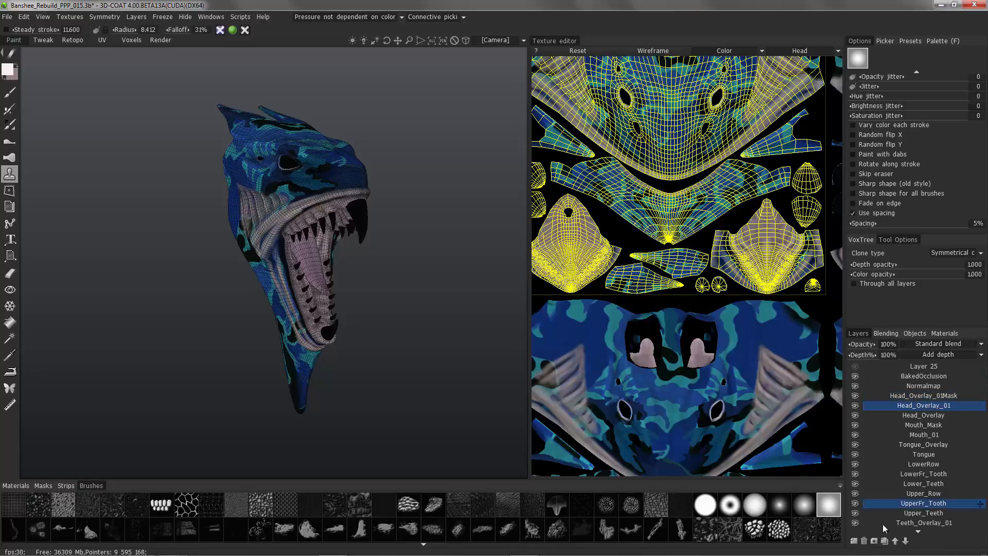
Link the Head_Overlay_01 layer to Head_Overlay_01Mask and enable inverse linkage
{"action": "left_click", "coordinate": [884, 335]}
{"action": "left_click", "coordinate": [876, 462]}
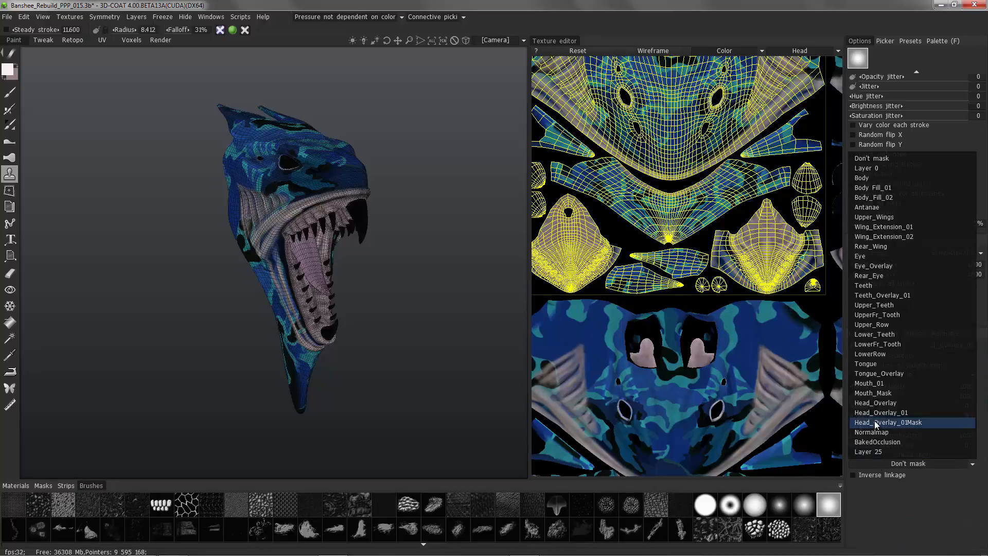
{"action": "left_click", "coordinate": [887, 435]}
{"action": "left_click", "coordinate": [859, 476]}
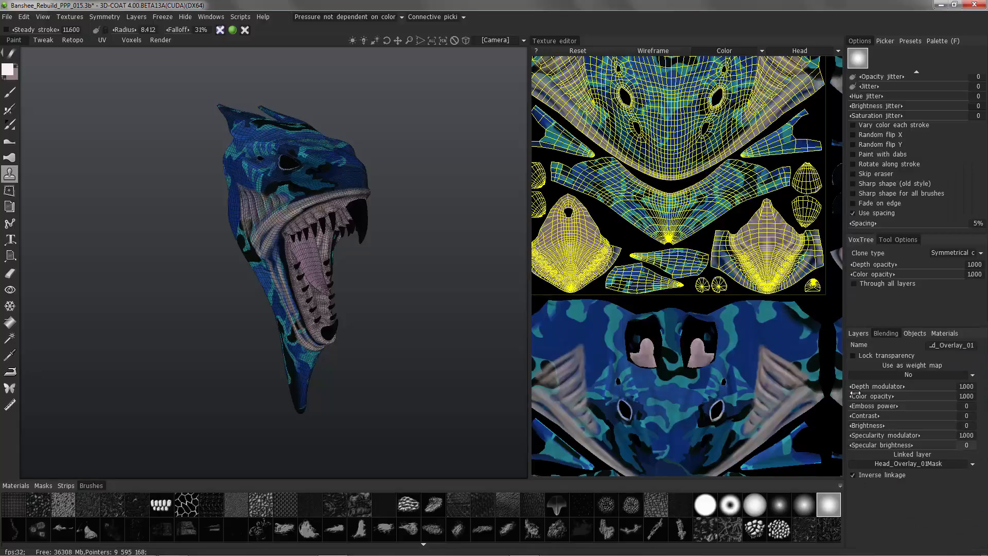
Set the Head_Overlay_01Mask layer's opacity to 0%
{"action": "left_click", "coordinate": [858, 333]}
{"action": "left_click", "coordinate": [910, 395]}
{"action": "left_click_drag", "start_coordinate": [885, 343], "coordinate": [800, 341]}
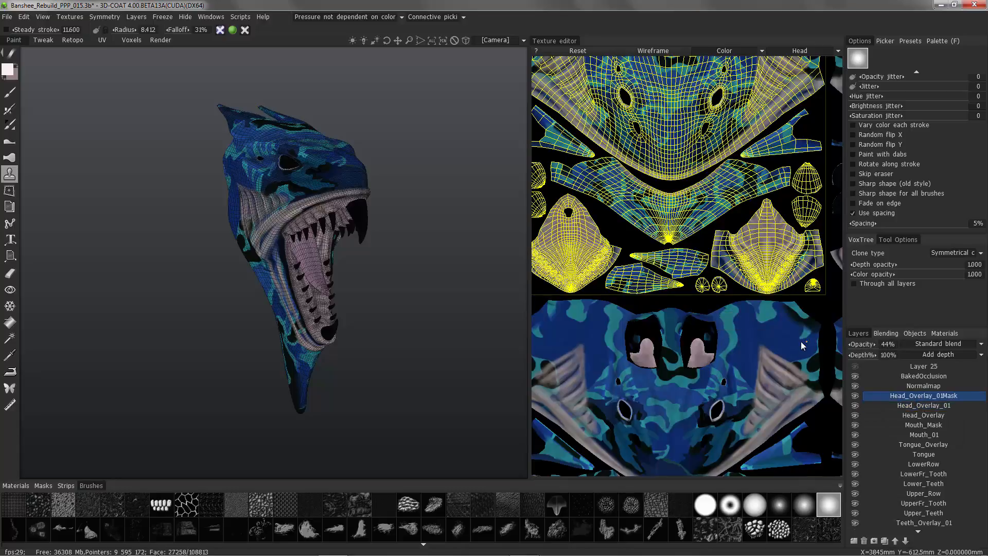
Switch to the paint brush for the mask layer and set its radius to 10.585 and opacity to 27%
{"action": "left_click", "coordinate": [10, 92]}
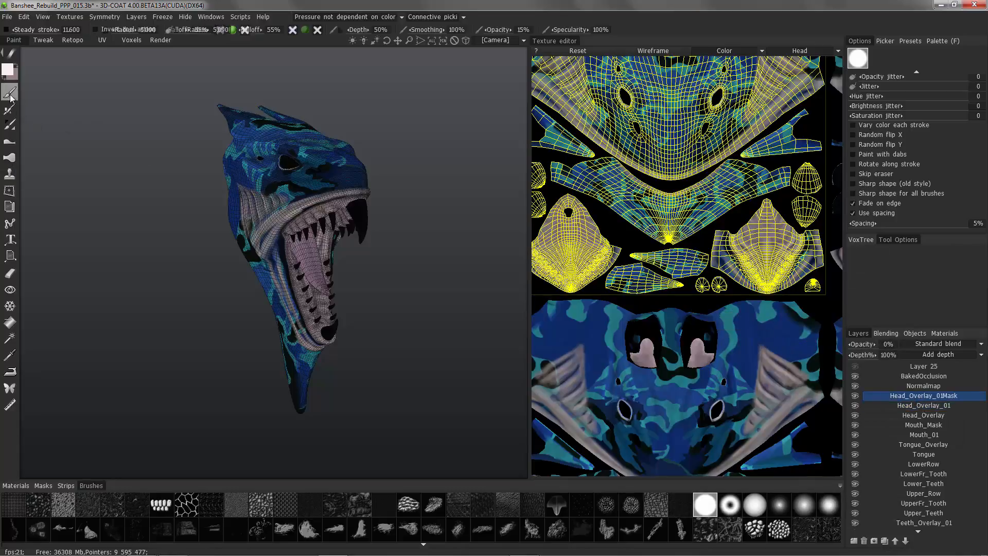
{"action": "left_click_drag", "start_coordinate": [100, 170], "coordinate": [170, 180]}
{"action": "right_click_drag", "start_coordinate": [170, 180], "coordinate": [221, 206]}
{"action": "left_click_drag", "start_coordinate": [243, 264], "coordinate": [411, 75], "text": "alt"}
{"action": "left_click_drag", "start_coordinate": [506, 29], "coordinate": [507, 29]}
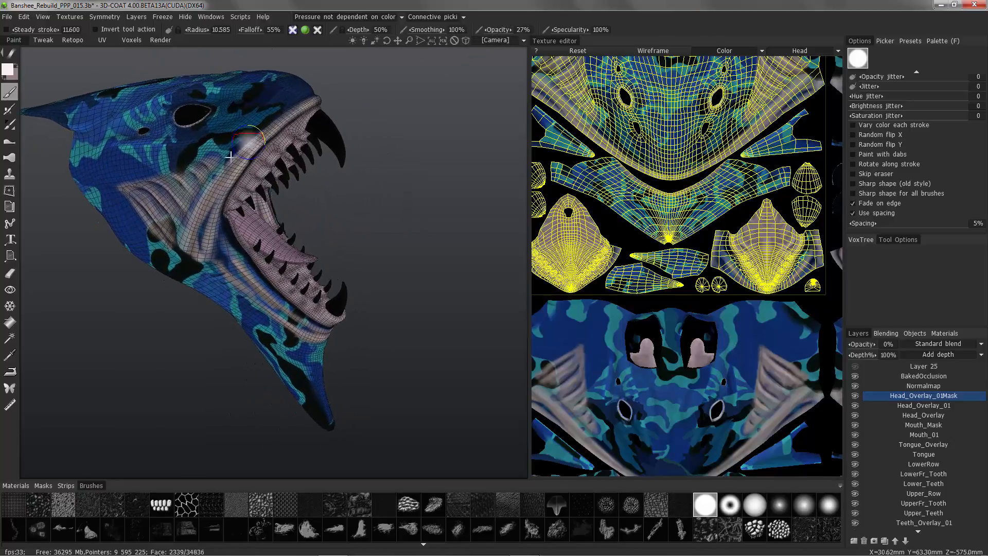
Reduce the brush radius to 4.264 and paint on the mask along the upper lip fold to soften its pale highlight
{"action": "left_click_drag", "start_coordinate": [227, 154], "coordinate": [173, 314], "text": "alt"}
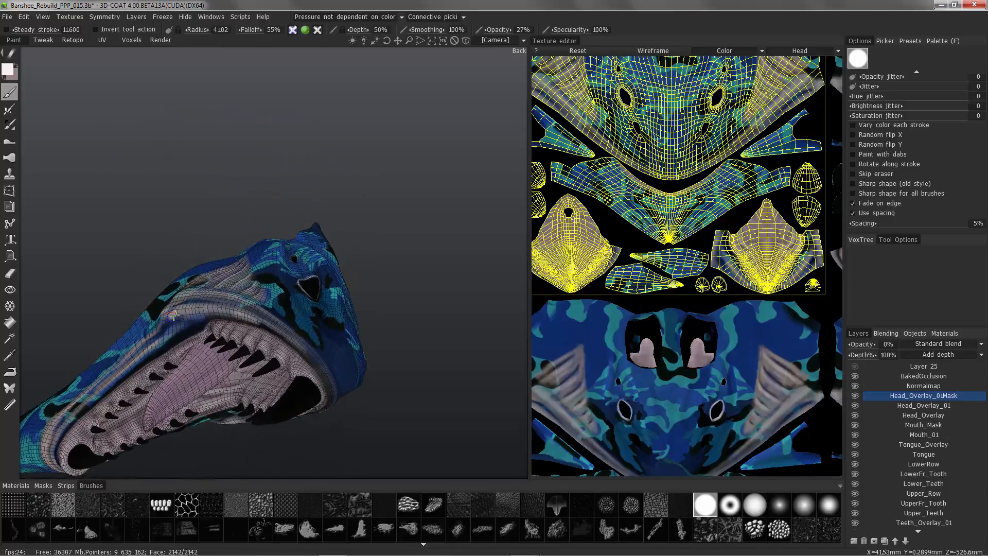
{"action": "mouse_move", "coordinate": [255, 321]}
{"action": "left_mouse_down", "text": "alt"}
{"action": "mouse_move", "coordinate": [225, 316]}
{"action": "mouse_move", "coordinate": [268, 325]}
{"action": "left_mouse_up", "text": "alt"}
{"action": "left_click_drag", "start_coordinate": [184, 314], "coordinate": [260, 323], "text": "alt"}
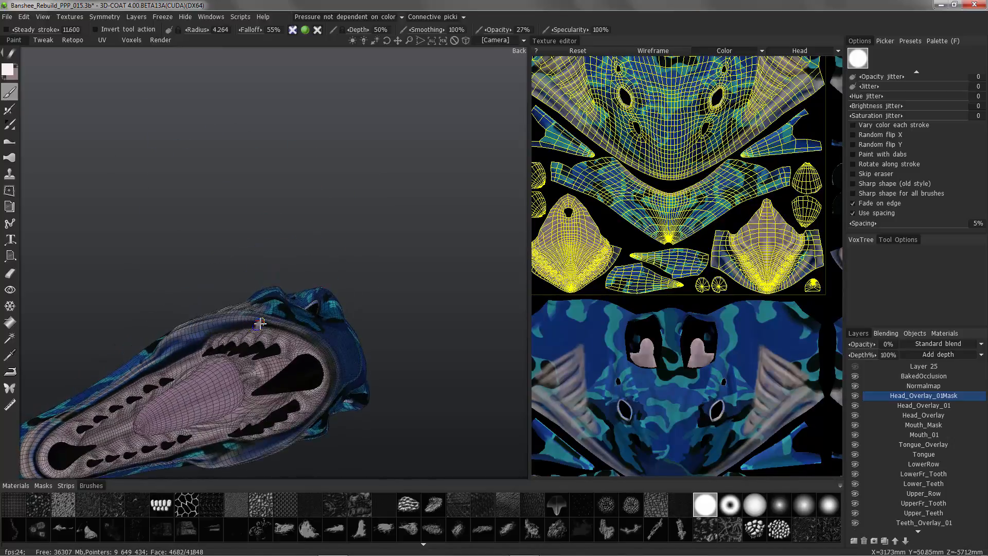
{"action": "left_click_drag", "start_coordinate": [320, 343], "coordinate": [374, 318], "text": "alt"}
Set the brush radius to 6.293 and paint on the mask over the lip, cheek and lower jaw folds to fade their highlights
{"action": "left_click_drag", "start_coordinate": [309, 303], "coordinate": [287, 309], "text": "alt"}
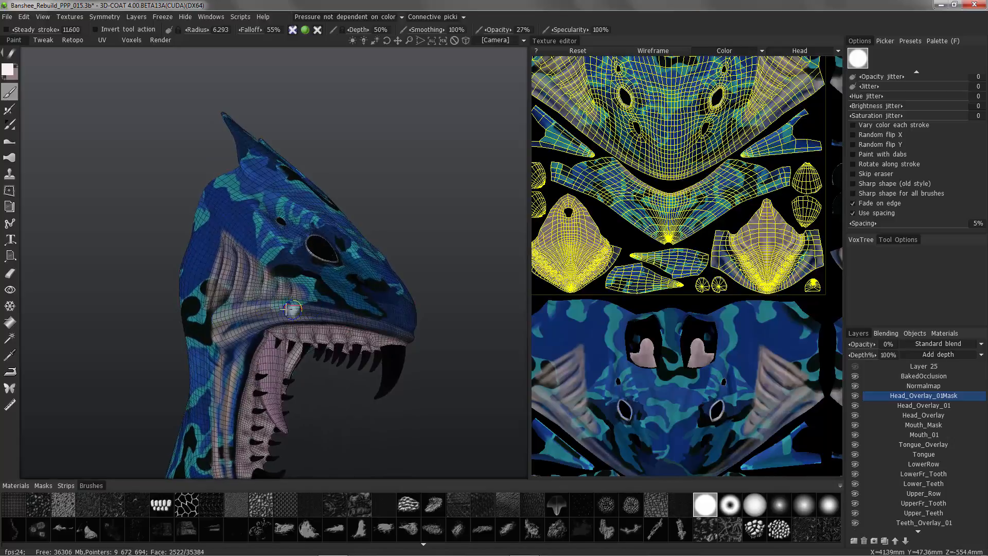
{"action": "left_click_drag", "start_coordinate": [219, 328], "coordinate": [273, 320], "text": "alt"}
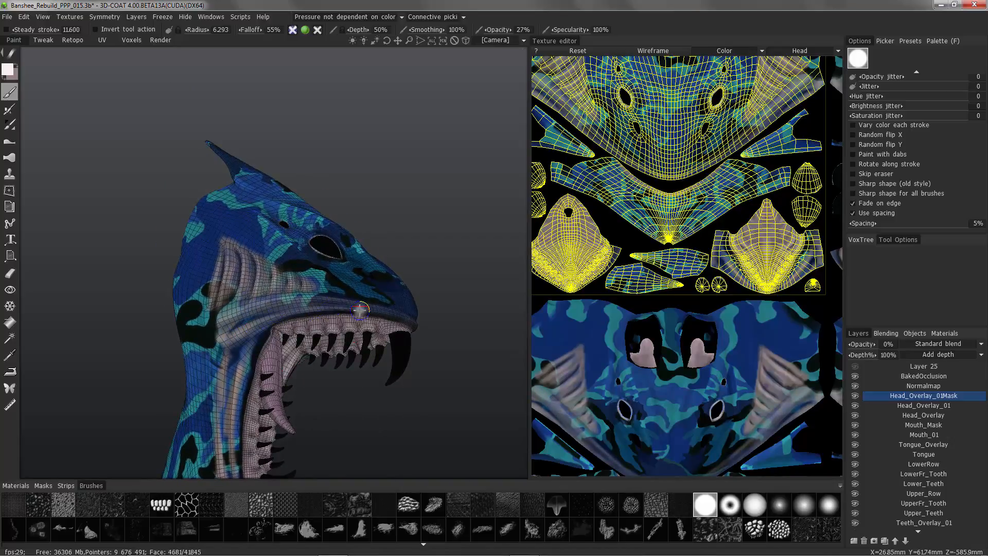
{"action": "left_click_drag", "start_coordinate": [217, 343], "coordinate": [198, 310], "text": "alt"}
{"action": "mouse_move", "coordinate": [164, 232]}
{"action": "left_mouse_down", "text": "alt"}
{"action": "mouse_move", "coordinate": [181, 220]}
{"action": "mouse_move", "coordinate": [219, 342]}
{"action": "mouse_move", "coordinate": [226, 303]}
{"action": "left_mouse_up", "text": "alt"}
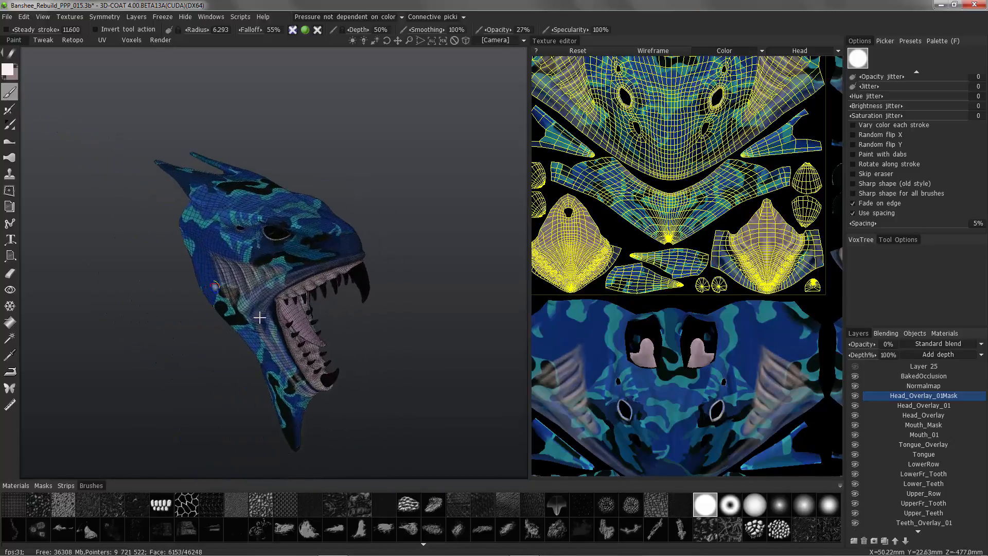
Hide the wireframe and use a mask brush of radius 8.430 to blend the pink cheek and jaw folds into the camouflage
{"action": "right_click_drag", "start_coordinate": [226, 303], "coordinate": [262, 280], "text": "alt"}
{"action": "mouse_move", "coordinate": [262, 280]}
{"action": "left_mouse_down", "text": "alt"}
{"action": "mouse_move", "coordinate": [231, 298]}
{"action": "mouse_move", "coordinate": [204, 349]}
{"action": "mouse_move", "coordinate": [215, 340]}
{"action": "left_mouse_up", "text": "alt"}
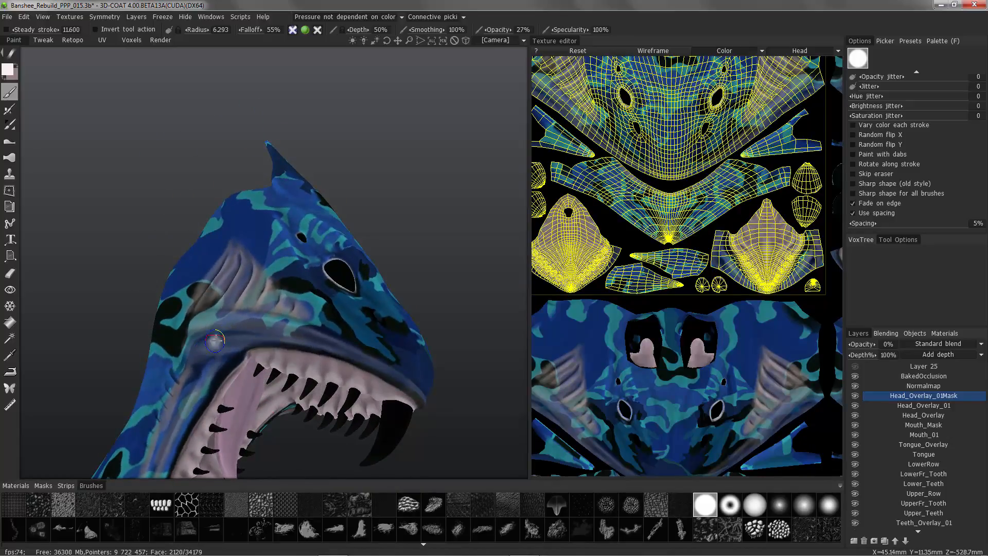
{"action": "mouse_move", "coordinate": [343, 352]}
{"action": "left_mouse_down", "text": "alt"}
{"action": "mouse_move", "coordinate": [329, 322]}
{"action": "mouse_move", "coordinate": [246, 324]}
{"action": "mouse_move", "coordinate": [231, 367]}
{"action": "mouse_move", "coordinate": [192, 364]}
{"action": "mouse_move", "coordinate": [244, 365]}
{"action": "mouse_move", "coordinate": [227, 359]}
{"action": "mouse_move", "coordinate": [246, 343]}
{"action": "mouse_move", "coordinate": [230, 343]}
{"action": "mouse_move", "coordinate": [239, 312]}
{"action": "mouse_move", "coordinate": [260, 384]}
{"action": "mouse_move", "coordinate": [391, 199]}
{"action": "left_mouse_up", "text": "alt"}
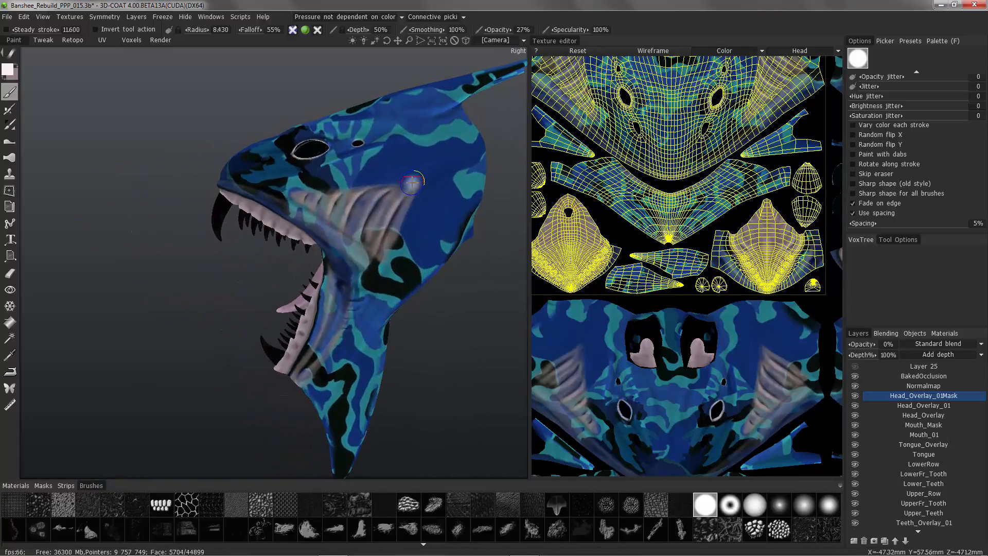
{"action": "left_click_drag", "start_coordinate": [257, 343], "coordinate": [315, 343], "text": "alt"}
{"action": "key", "text": "s"}
{"action": "left_click", "coordinate": [333, 334]}
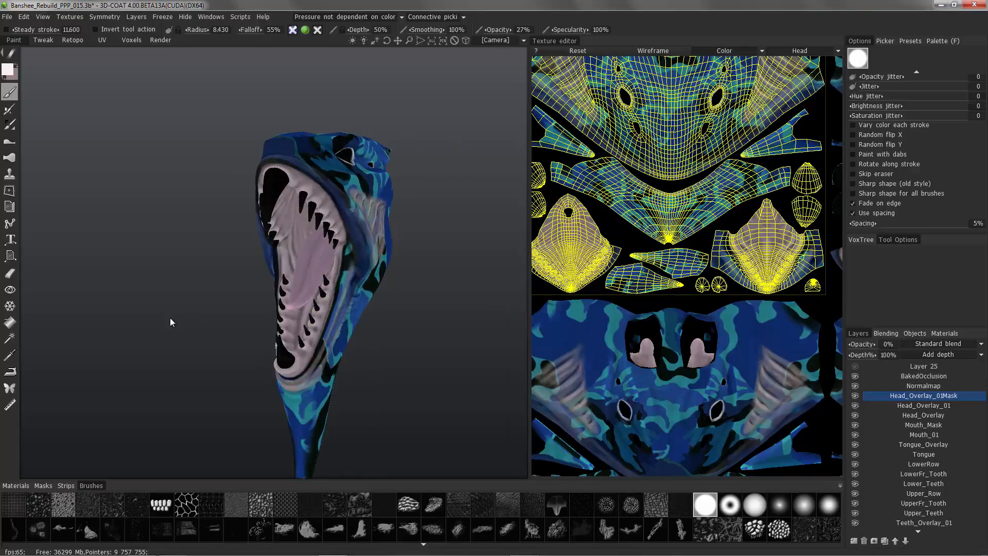
Paint on the mask around the cheek folds with the radius 8.430 brush to fade their ends into the camouflage
{"action": "left_click_drag", "start_coordinate": [170, 318], "coordinate": [263, 404], "text": "alt"}
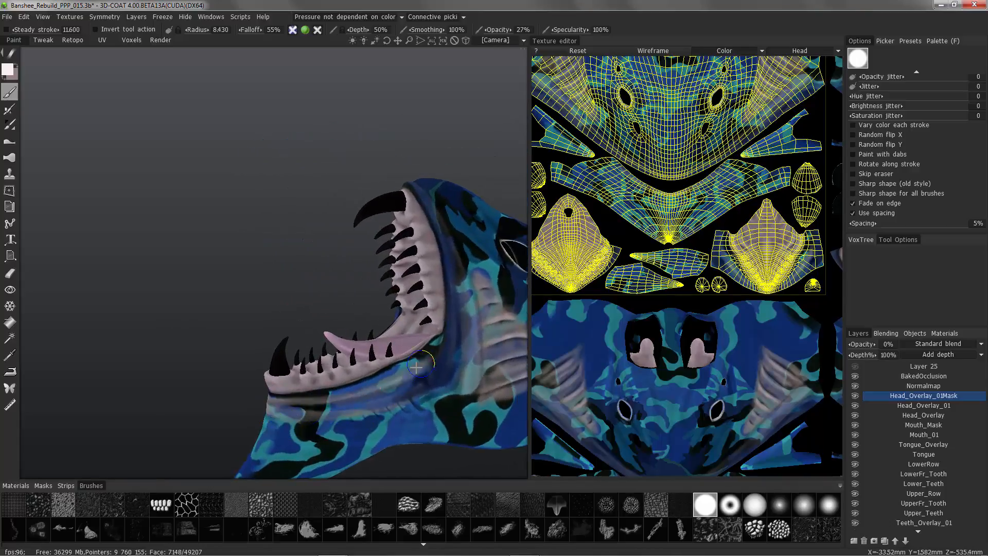
{"action": "left_click_drag", "start_coordinate": [416, 367], "coordinate": [367, 256], "text": "alt"}
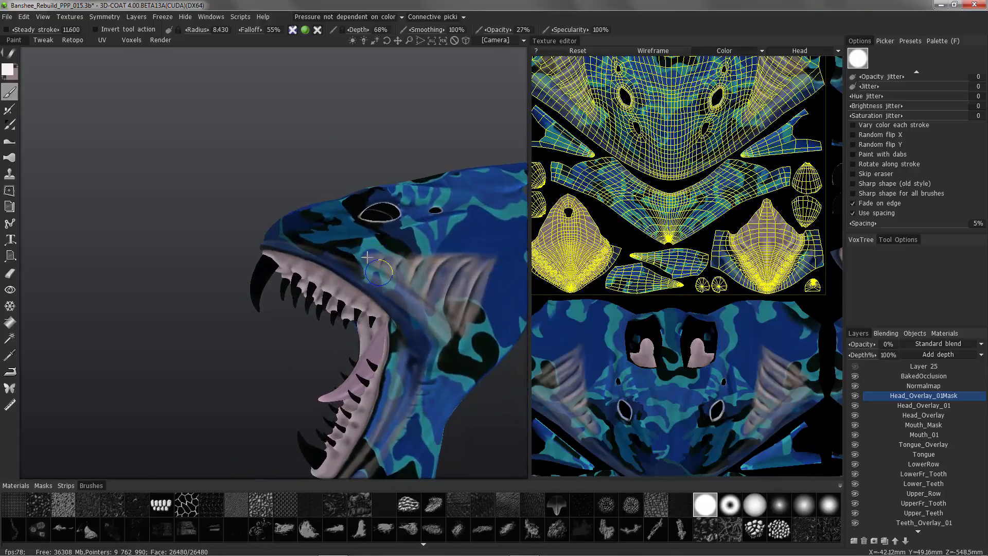
{"action": "left_click_drag", "start_coordinate": [436, 251], "coordinate": [351, 257], "text": "alt"}
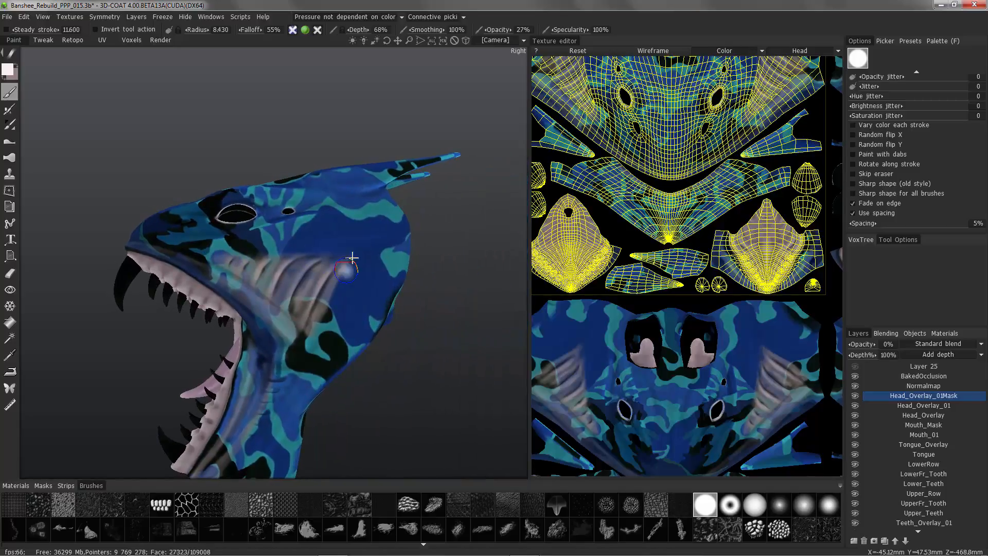
{"action": "left_click_drag", "start_coordinate": [331, 294], "coordinate": [317, 325], "text": "alt"}
{"action": "left_click_drag", "start_coordinate": [355, 261], "coordinate": [318, 348], "text": "alt"}
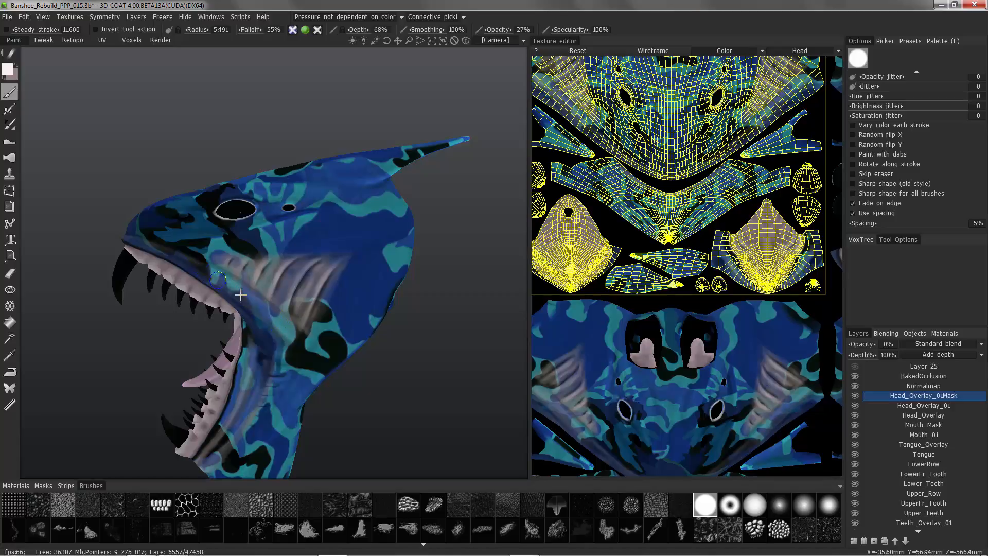
With the brush radius at 5.491, paint on the mask along the mouth corner and lower jaw folds to soften their highlights
{"action": "left_click_drag", "start_coordinate": [247, 299], "coordinate": [212, 285], "text": "alt"}
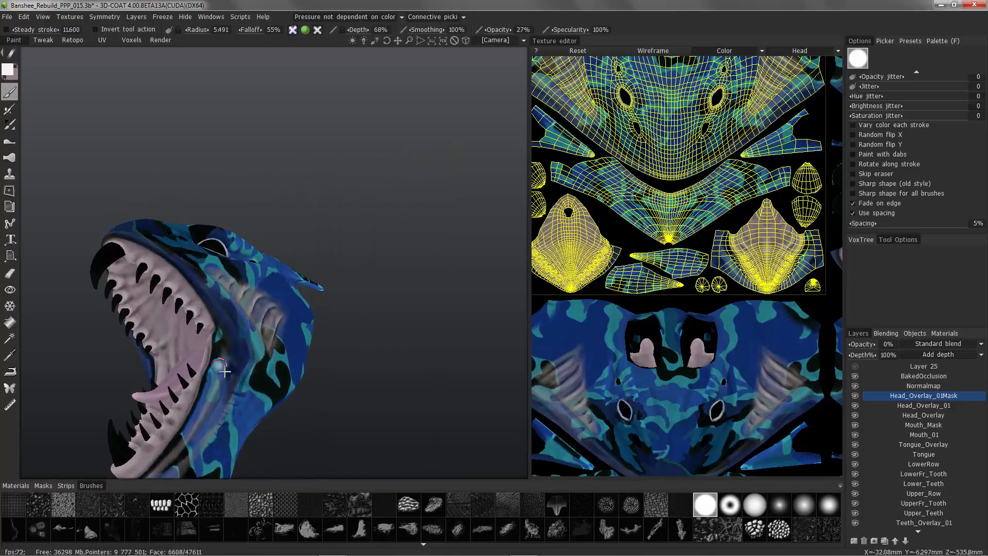
{"action": "left_click_drag", "start_coordinate": [224, 371], "coordinate": [278, 330], "text": "alt"}
{"action": "middle_click_drag", "start_coordinate": [103, 381], "coordinate": [75, 238], "text": "alt"}
{"action": "left_click_drag", "start_coordinate": [75, 238], "coordinate": [93, 252], "text": "alt"}
{"action": "right_click_drag", "start_coordinate": [92, 252], "coordinate": [104, 276], "text": "alt"}
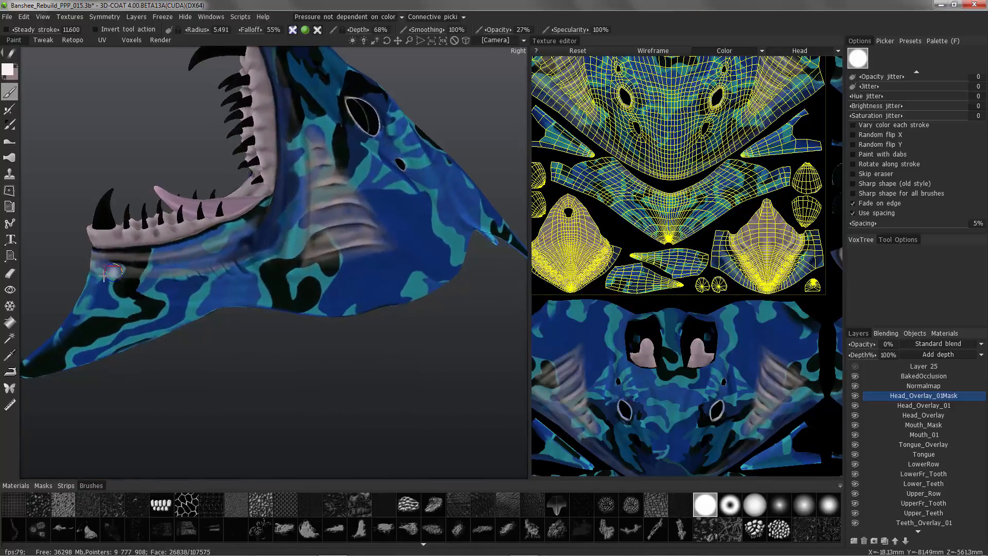
{"action": "left_click_drag", "start_coordinate": [104, 275], "coordinate": [234, 248], "text": "alt"}
{"action": "right_click_drag", "start_coordinate": [234, 248], "coordinate": [286, 260], "text": "alt"}
Touch up the mask along the upper lip and the opposite side of the head with the radius 5.491 brush
{"action": "left_click_drag", "start_coordinate": [334, 341], "coordinate": [190, 205], "text": "alt"}
{"action": "mouse_move", "coordinate": [189, 206]}
{"action": "right_mouse_down", "text": "alt"}
{"action": "mouse_move", "coordinate": [180, 226]}
{"action": "mouse_move", "coordinate": [161, 199]}
{"action": "mouse_move", "coordinate": [173, 224]}
{"action": "right_mouse_up", "text": "alt"}
{"action": "mouse_move", "coordinate": [324, 150]}
{"action": "left_mouse_down", "text": "alt"}
{"action": "mouse_move", "coordinate": [359, 154]}
{"action": "mouse_move", "coordinate": [371, 175]}
{"action": "mouse_move", "coordinate": [432, 178]}
{"action": "left_mouse_up", "text": "alt"}
{"action": "right_click_drag", "start_coordinate": [170, 288], "coordinate": [154, 252], "text": "alt"}
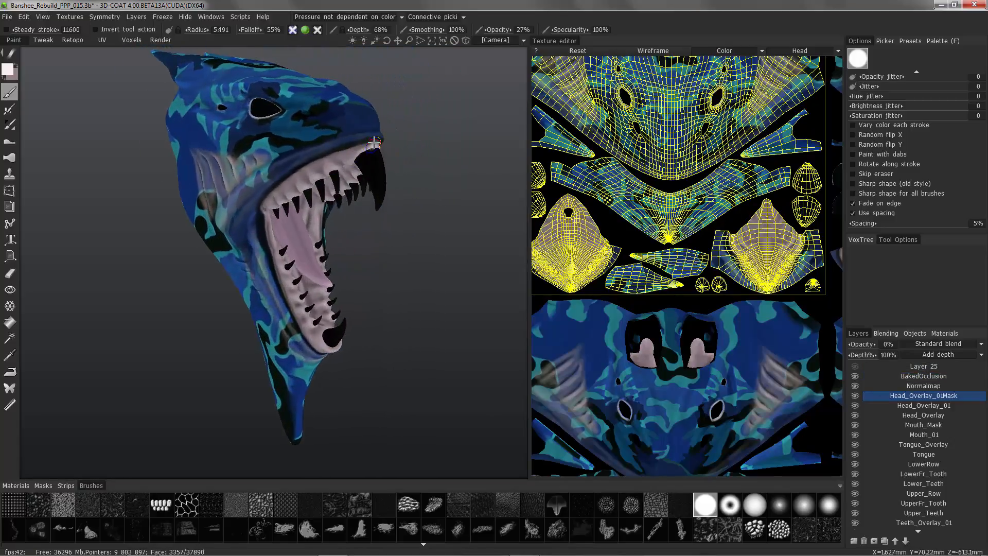
{"action": "left_click_drag", "start_coordinate": [154, 270], "coordinate": [143, 273], "text": "alt"}
{"action": "right_click_drag", "start_coordinate": [143, 273], "coordinate": [164, 309], "text": "alt"}
Adjust the Head_Overlay_01 layer's Hue/Saturation/Lightness to a hue of 25.200 and a saturation of 117%
{"action": "left_click", "coordinate": [921, 406]}
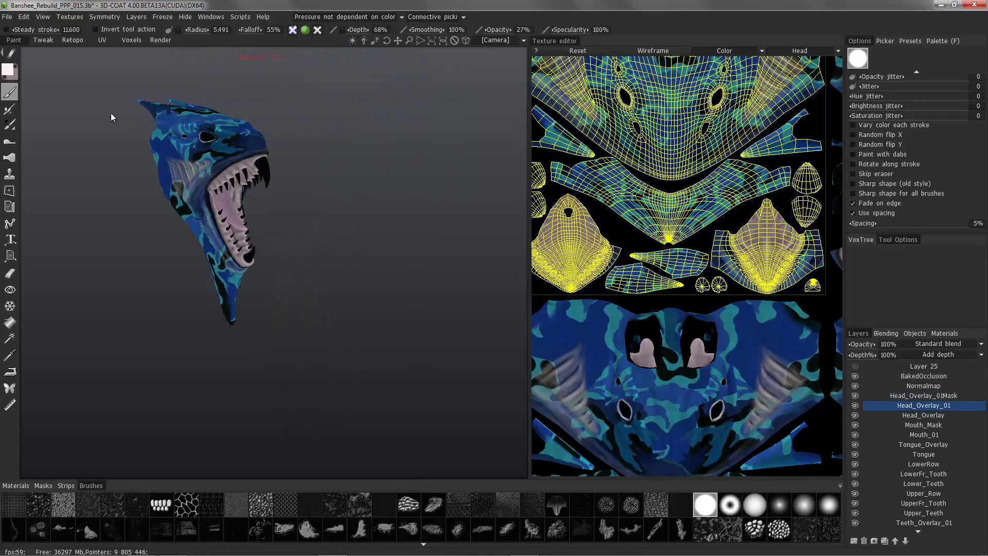
{"action": "left_click", "coordinate": [69, 17]}
{"action": "mouse_move", "coordinate": [116, 99]}
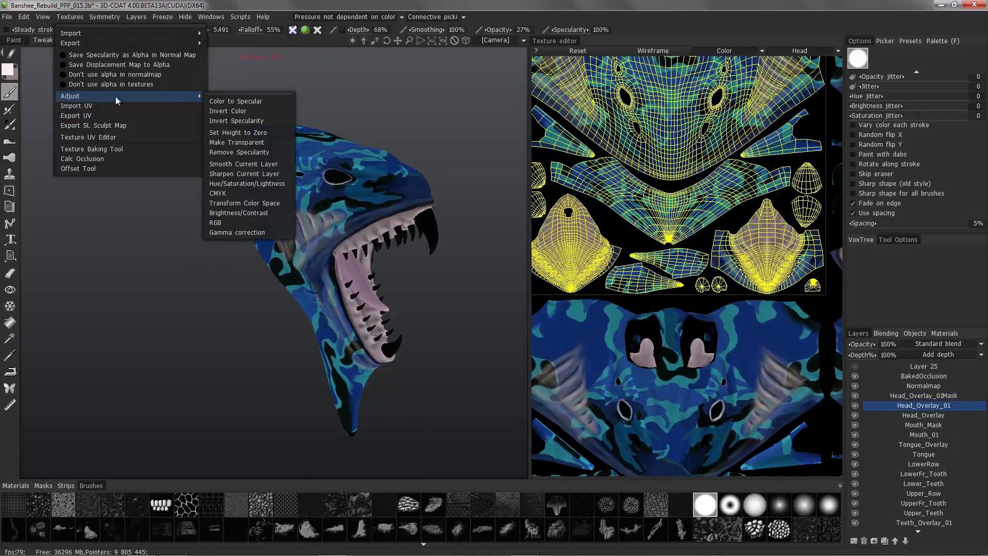
{"action": "left_click", "coordinate": [245, 184]}
{"action": "left_click_drag", "start_coordinate": [177, 196], "coordinate": [137, 72]}
{"action": "left_click_drag", "start_coordinate": [161, 98], "coordinate": [156, 98]}
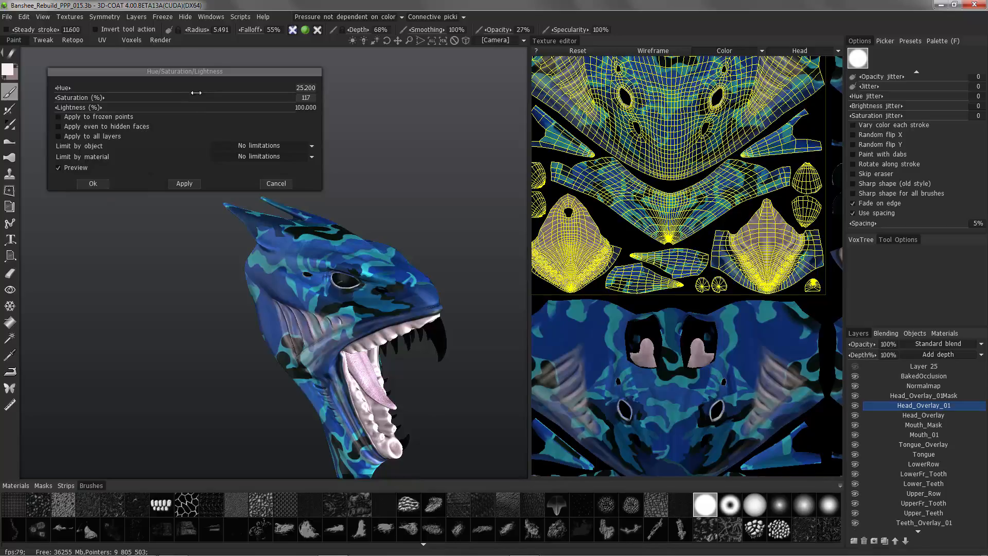
{"action": "left_click", "coordinate": [96, 184]}
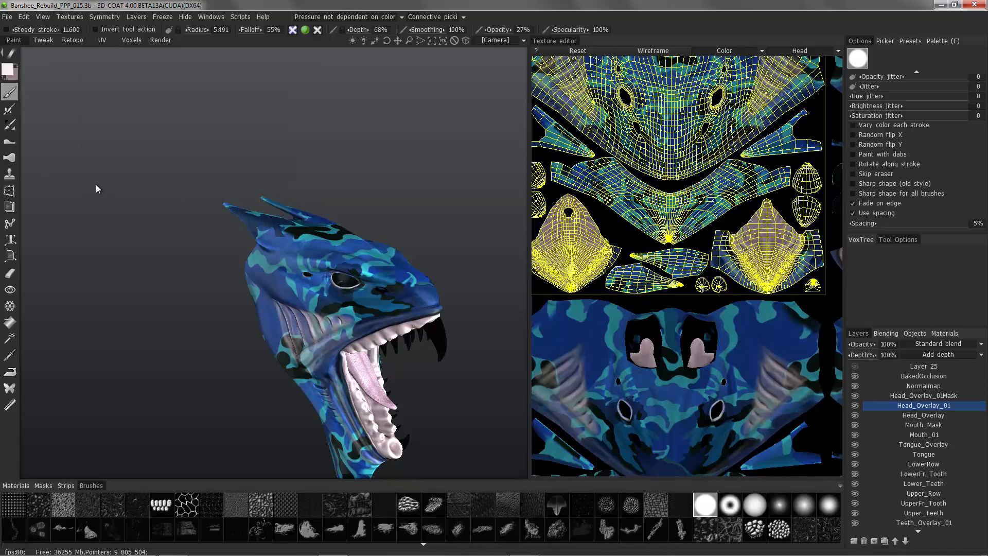
Show the head in flat shading and set the Head_Overlay_01 layer's blend mode to Lightness
{"action": "key", "text": "2"}
{"action": "mouse_move", "coordinate": [180, 199]}
{"action": "left_mouse_down"}
{"action": "mouse_move", "coordinate": [204, 233]}
{"action": "mouse_move", "coordinate": [190, 222]}
{"action": "left_mouse_up"}
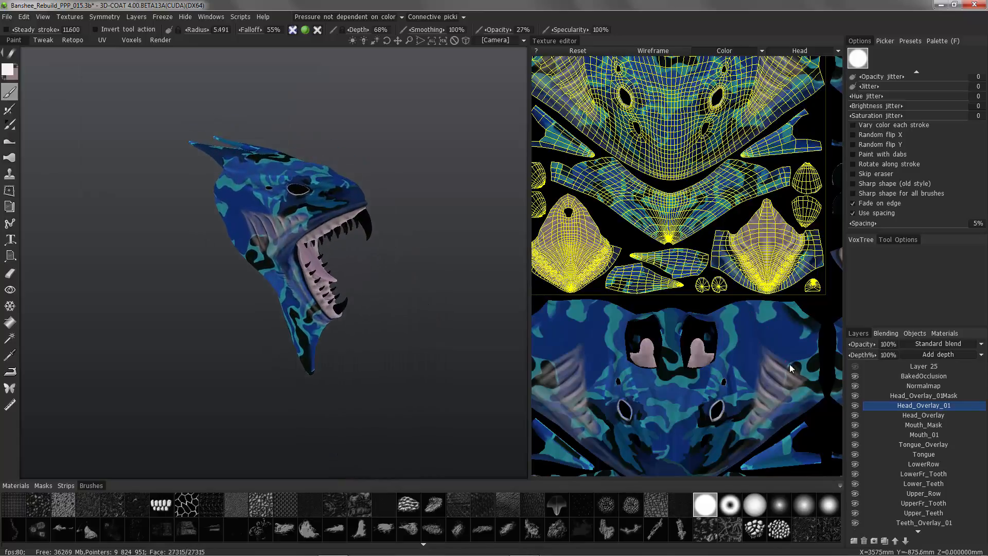
{"action": "left_click", "coordinate": [933, 343]}
{"action": "left_click", "coordinate": [931, 265]}
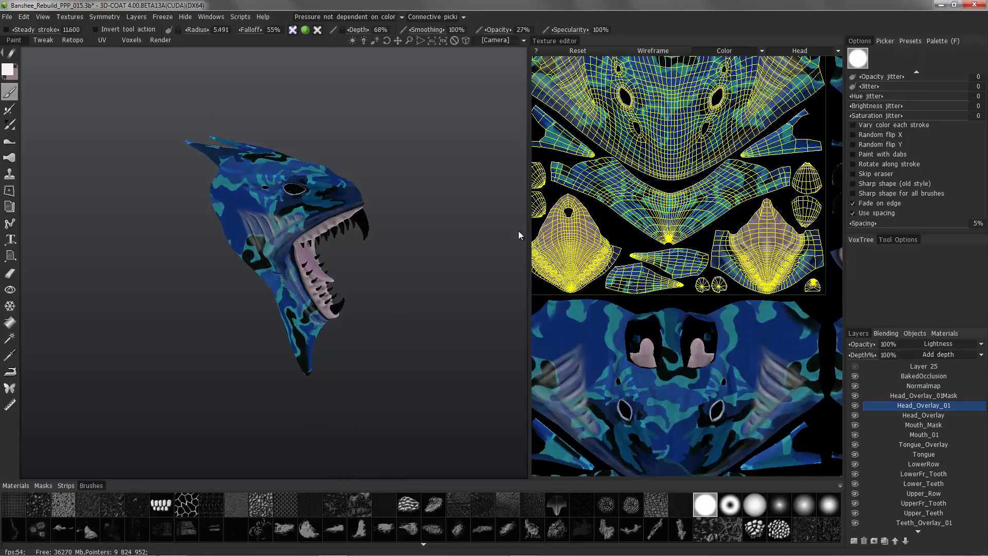
Try raising the Head_Overlay_01Mask layer's opacity to 28% and lowering it to 9% while checking the folds
{"action": "left_click_drag", "start_coordinate": [227, 295], "coordinate": [579, 357]}
{"action": "middle_click_drag", "start_coordinate": [216, 258], "coordinate": [397, 289]}
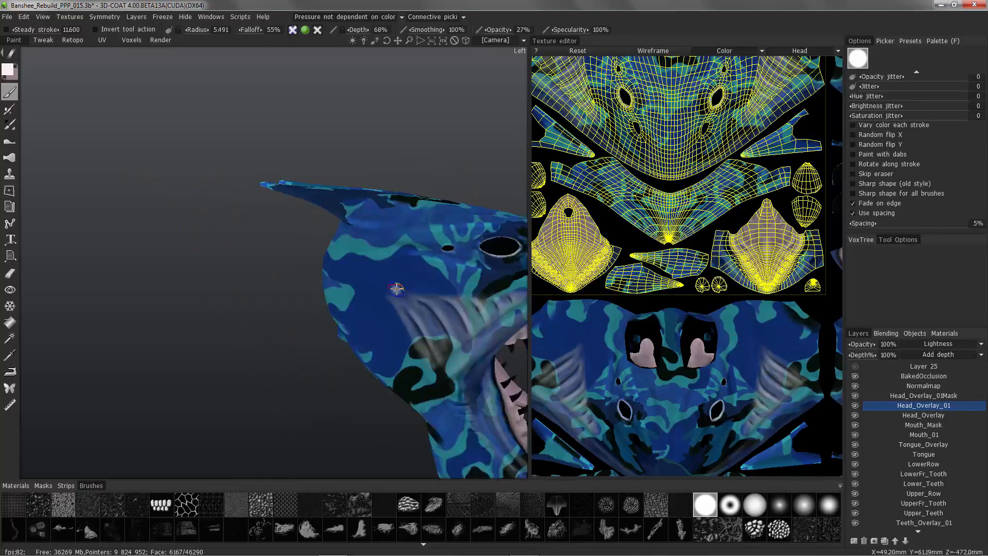
{"action": "left_click_drag", "start_coordinate": [397, 289], "coordinate": [609, 301]}
{"action": "left_click", "coordinate": [885, 366]}
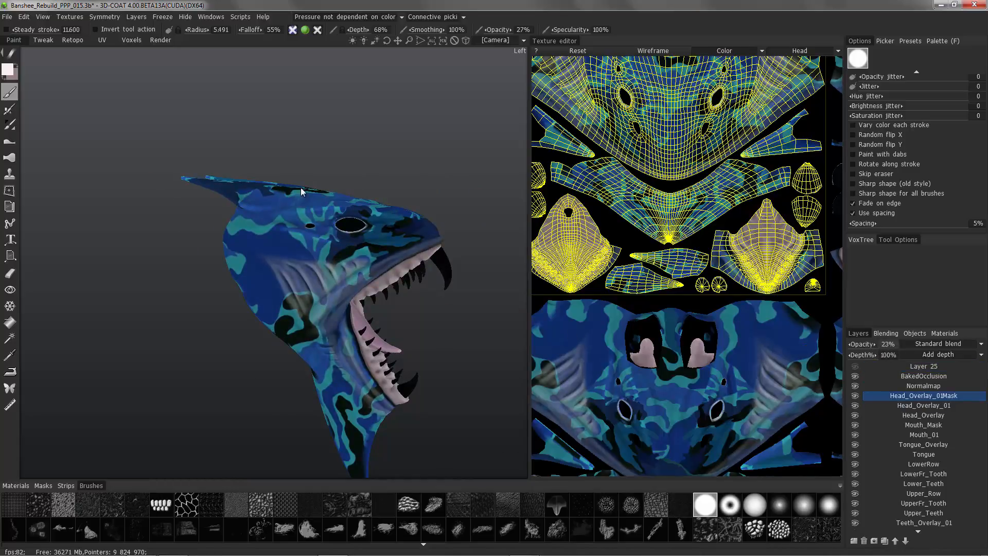
{"action": "left_click_drag", "start_coordinate": [301, 188], "coordinate": [208, 296]}
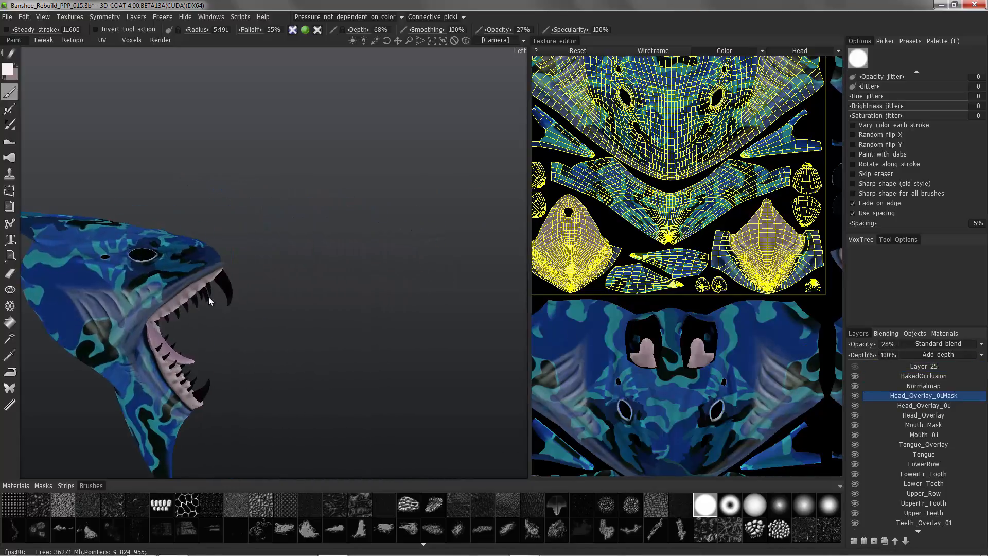
{"action": "middle_click_drag", "start_coordinate": [209, 297], "coordinate": [282, 296]}
{"action": "left_click_drag", "start_coordinate": [805, 347], "coordinate": [381, 174]}
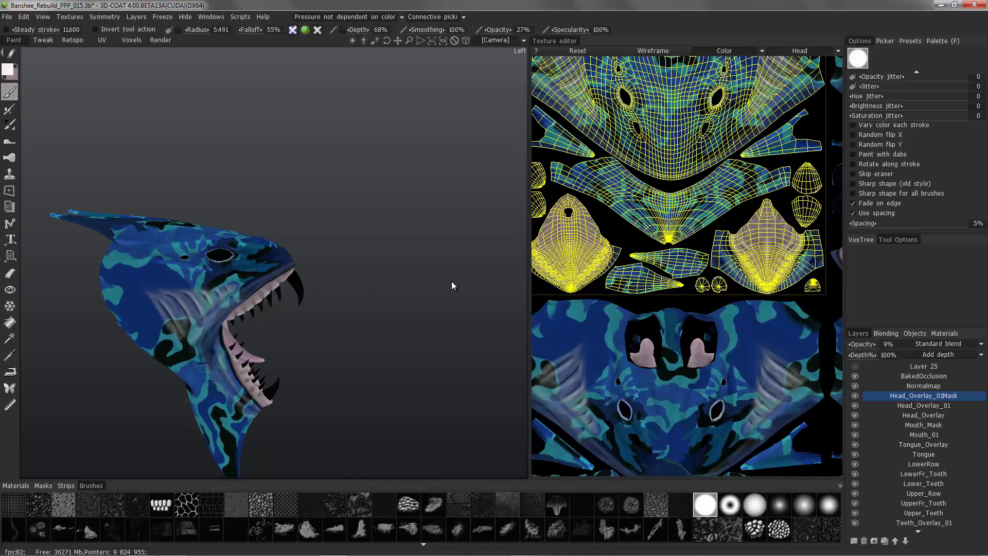
{"action": "left_click_drag", "start_coordinate": [451, 286], "coordinate": [391, 354]}
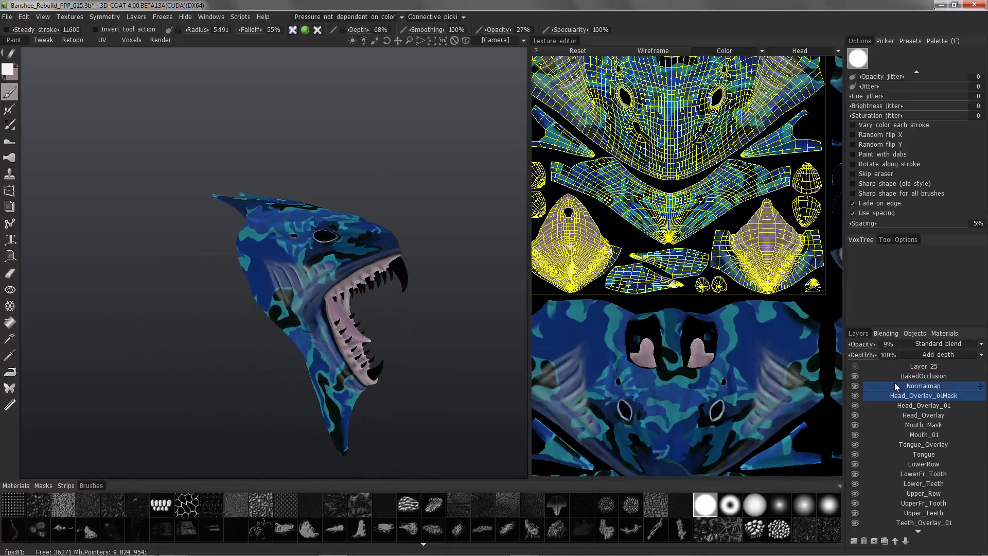
Preview the head in Smooth Shade from several angles and return to Flat Shade
{"action": "left_click", "coordinate": [43, 17]}
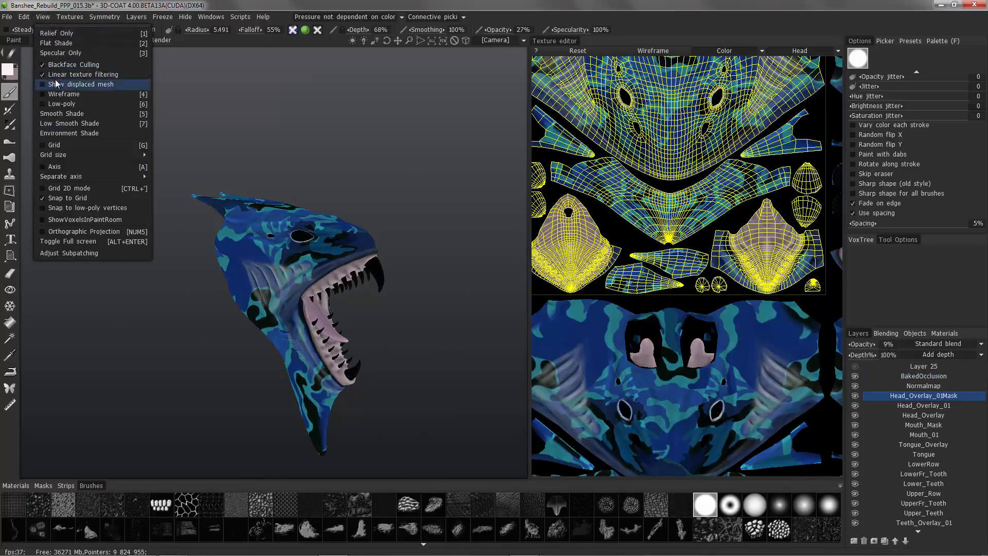
{"action": "left_click", "coordinate": [60, 113]}
{"action": "mouse_move", "coordinate": [150, 108]}
{"action": "left_mouse_down"}
{"action": "mouse_move", "coordinate": [162, 197]}
{"action": "mouse_move", "coordinate": [206, 213]}
{"action": "mouse_move", "coordinate": [107, 239]}
{"action": "mouse_move", "coordinate": [123, 245]}
{"action": "mouse_move", "coordinate": [122, 222]}
{"action": "left_mouse_up"}
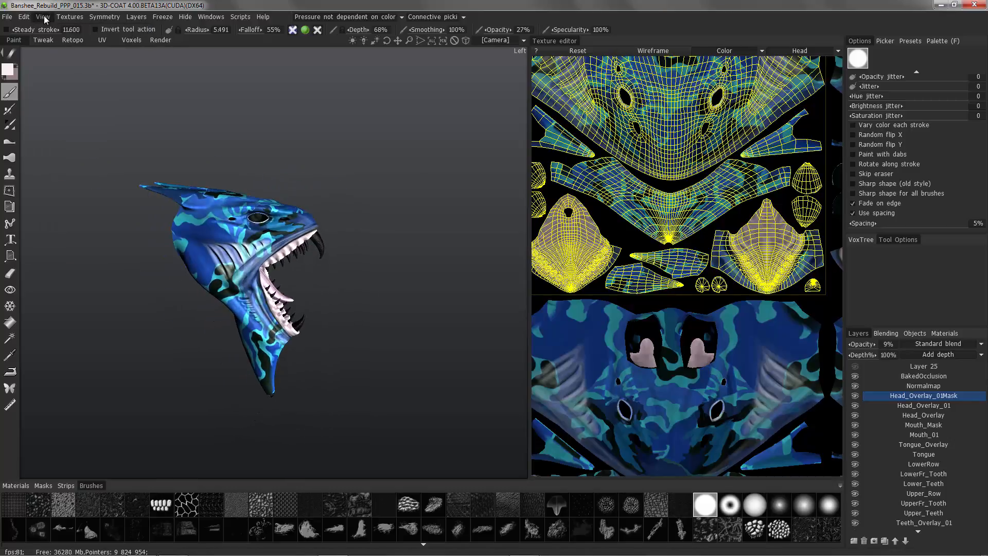
{"action": "left_click", "coordinate": [44, 17]}
{"action": "left_click", "coordinate": [53, 43]}
{"action": "left_click_drag", "start_coordinate": [192, 72], "coordinate": [154, 108]}
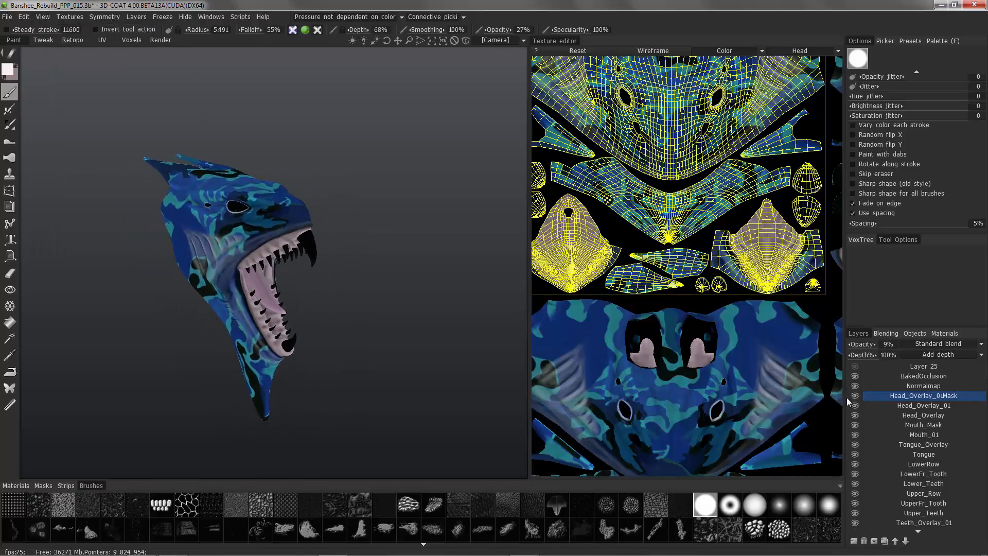
Set the mask layer's opacity to 0% and erase parts of the mask over the cheek folds with a 35% transparency eraser of radius 5.448
{"action": "left_click_drag", "start_coordinate": [837, 343], "coordinate": [781, 353]}
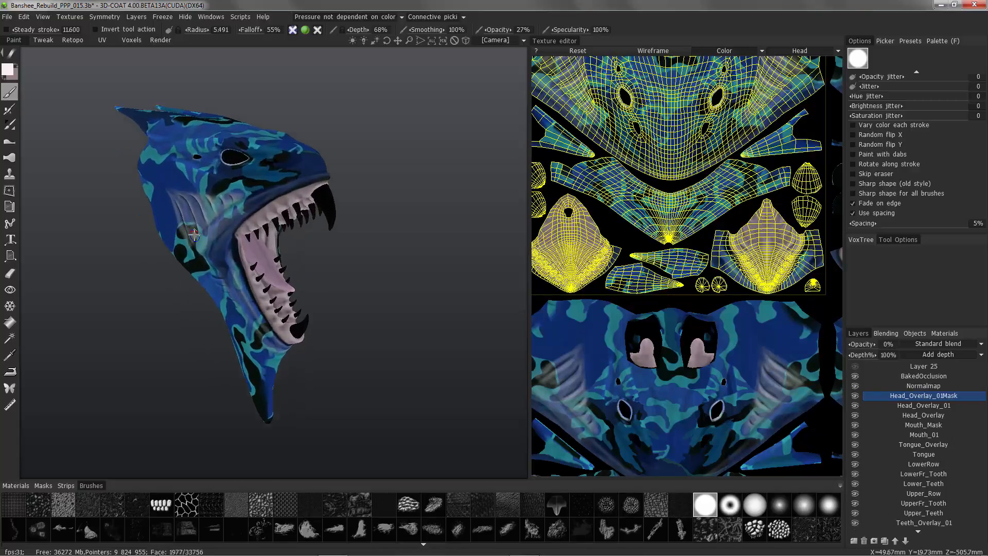
{"action": "left_click", "coordinate": [10, 273]}
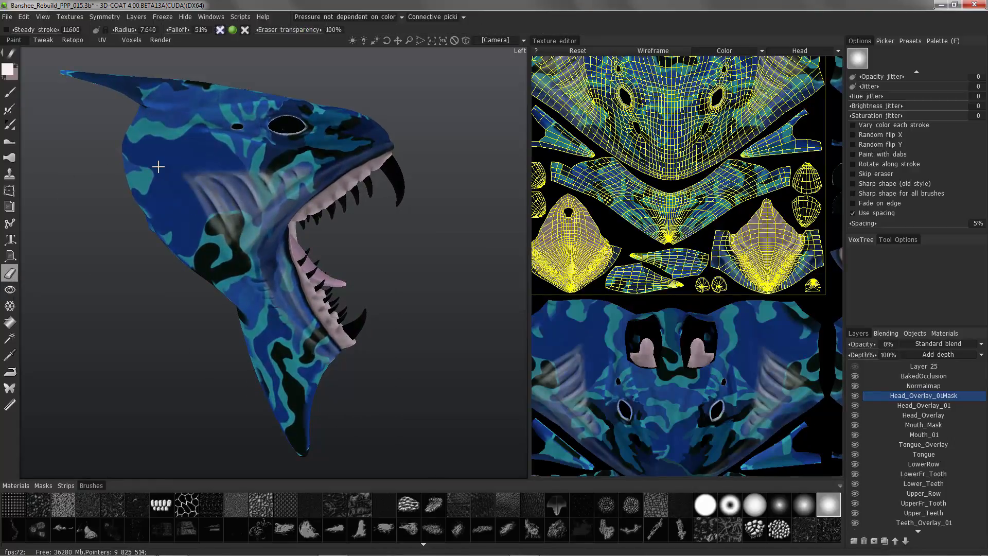
{"action": "left_click_drag", "start_coordinate": [239, 35], "coordinate": [235, 34]}
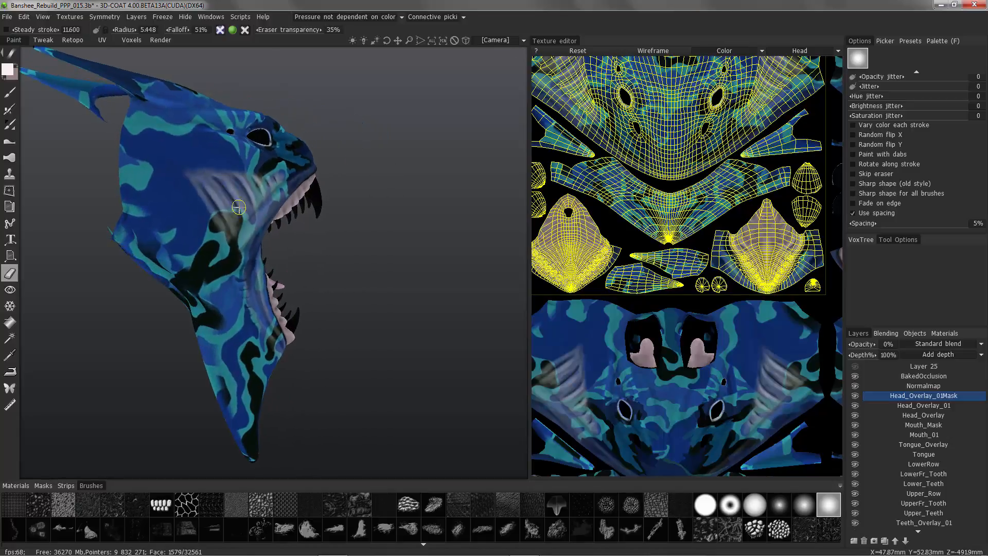
{"action": "mouse_move", "coordinate": [238, 207]}
{"action": "left_mouse_down", "text": "alt"}
{"action": "mouse_move", "coordinate": [175, 165]}
{"action": "mouse_move", "coordinate": [253, 173]}
{"action": "mouse_move", "coordinate": [261, 216]}
{"action": "mouse_move", "coordinate": [248, 348]}
{"action": "mouse_move", "coordinate": [13, 75]}
{"action": "left_mouse_up", "text": "alt"}
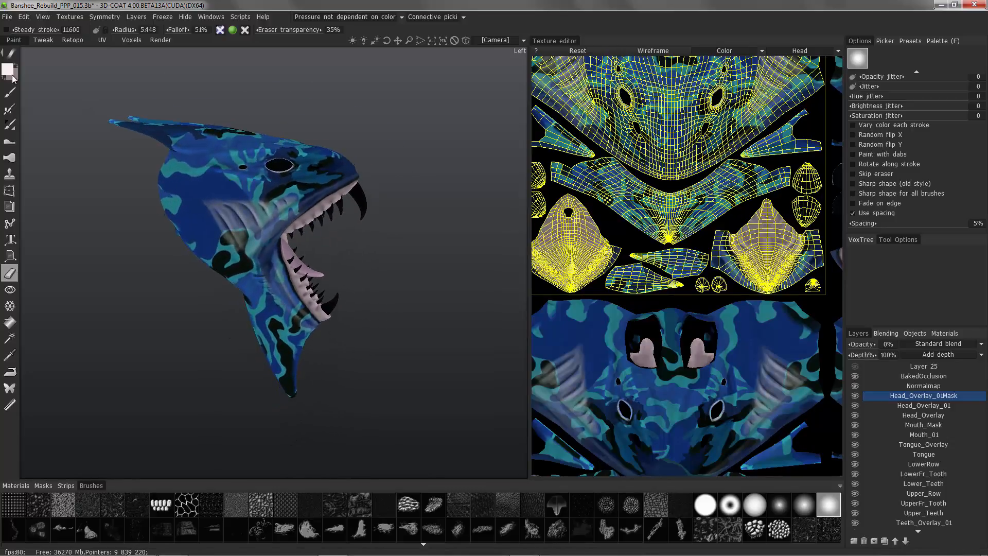
Make the Head_Overlay_01 layer active
{"action": "left_click", "coordinate": [918, 405]}
{"action": "middle_click_drag", "start_coordinate": [309, 206], "coordinate": [330, 201], "text": "alt"}
{"action": "left_click", "coordinate": [9, 71]}
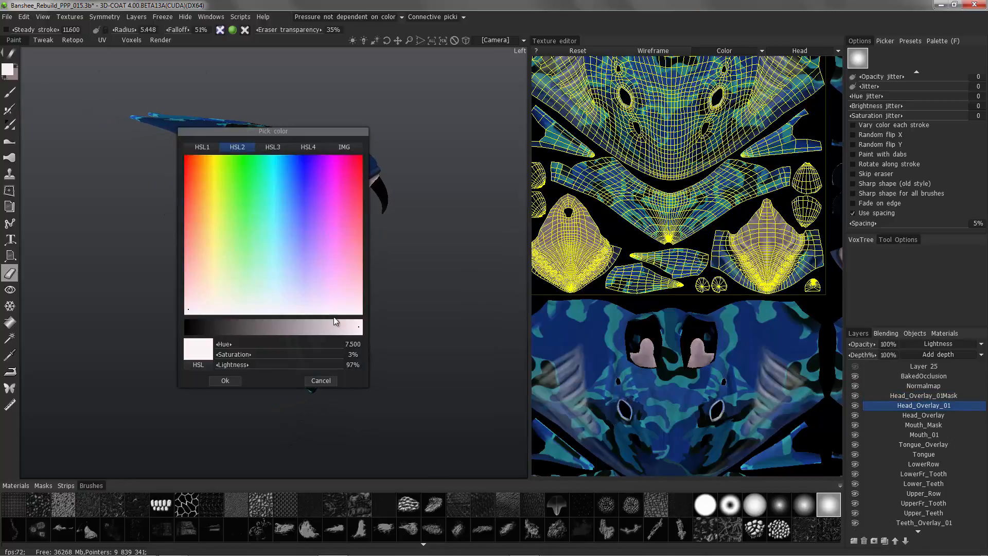
{"action": "left_click", "coordinate": [186, 312]}
{"action": "left_click", "coordinate": [319, 380]}
Switch to the paint brush with a soft round tip, set its opacity to 19% and its radius to 6.953
{"action": "right_click_drag", "start_coordinate": [308, 329], "coordinate": [268, 227], "text": "alt"}
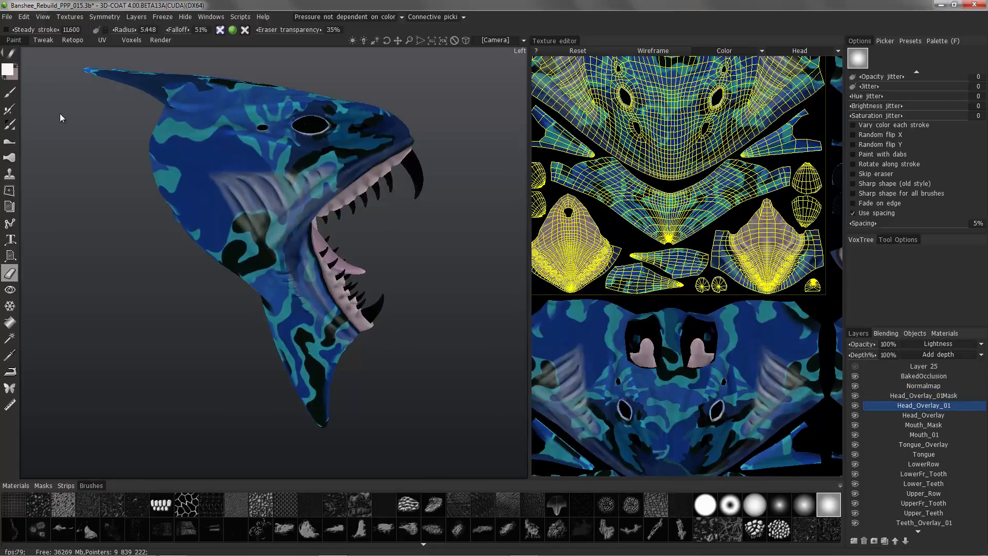
{"action": "left_click", "coordinate": [10, 92]}
{"action": "left_click_drag", "start_coordinate": [446, 50], "coordinate": [498, 30], "text": "alt"}
{"action": "mouse_move", "coordinate": [269, 150]}
{"action": "left_mouse_down", "text": "alt"}
{"action": "mouse_move", "coordinate": [246, 206]}
{"action": "mouse_move", "coordinate": [236, 190]}
{"action": "left_mouse_up", "text": "alt"}
{"action": "left_click", "coordinate": [828, 505]}
{"action": "left_click_drag", "start_coordinate": [260, 229], "coordinate": [272, 226], "text": "alt"}
{"action": "right_click_drag", "start_coordinate": [252, 191], "coordinate": [247, 191]}
Paint pale highlights over the cheek folds on the Head_Overlay_01 layer to brighten their ridges
{"action": "left_click_drag", "start_coordinate": [242, 198], "coordinate": [253, 188], "text": "alt"}
{"action": "left_click_drag", "start_coordinate": [270, 233], "coordinate": [178, 216], "text": "alt"}
{"action": "right_click_drag", "start_coordinate": [177, 216], "coordinate": [225, 258], "text": "alt"}
{"action": "left_click_drag", "start_coordinate": [225, 256], "coordinate": [219, 322], "text": "alt"}
{"action": "right_click_drag", "start_coordinate": [219, 322], "coordinate": [251, 207], "text": "alt"}
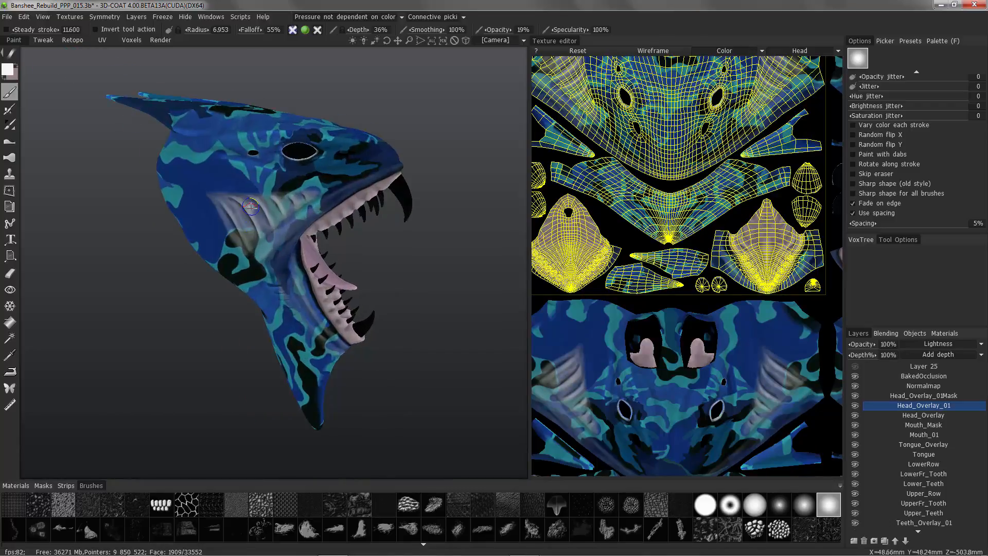
Brush a broad soft highlight across the cheek folds at radius 14.158, and reduce the radius to 7.308 for their rear edge
{"action": "left_click_drag", "start_coordinate": [261, 220], "coordinate": [148, 199], "text": "alt"}
{"action": "right_click_drag", "start_coordinate": [148, 199], "coordinate": [216, 215], "text": "alt"}
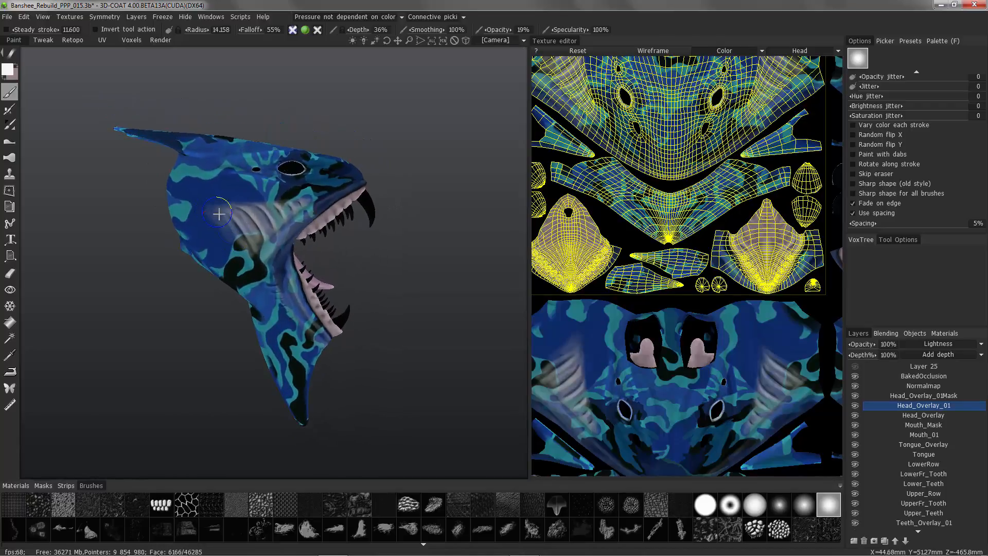
{"action": "left_click_drag", "start_coordinate": [245, 250], "coordinate": [203, 254], "text": "alt"}
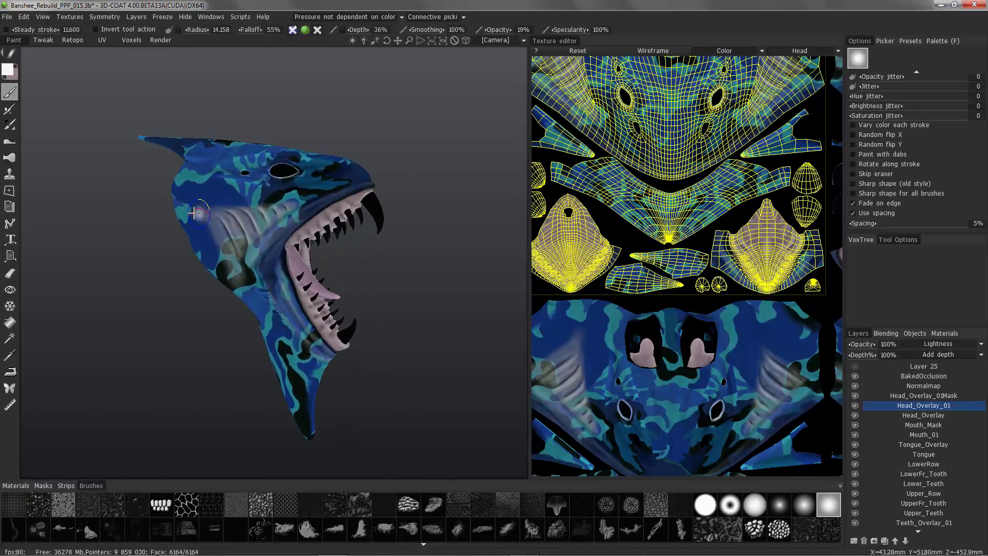
{"action": "left_click_drag", "start_coordinate": [233, 212], "coordinate": [239, 215], "text": "alt"}
{"action": "right_click_drag", "start_coordinate": [222, 216], "coordinate": [212, 216]}
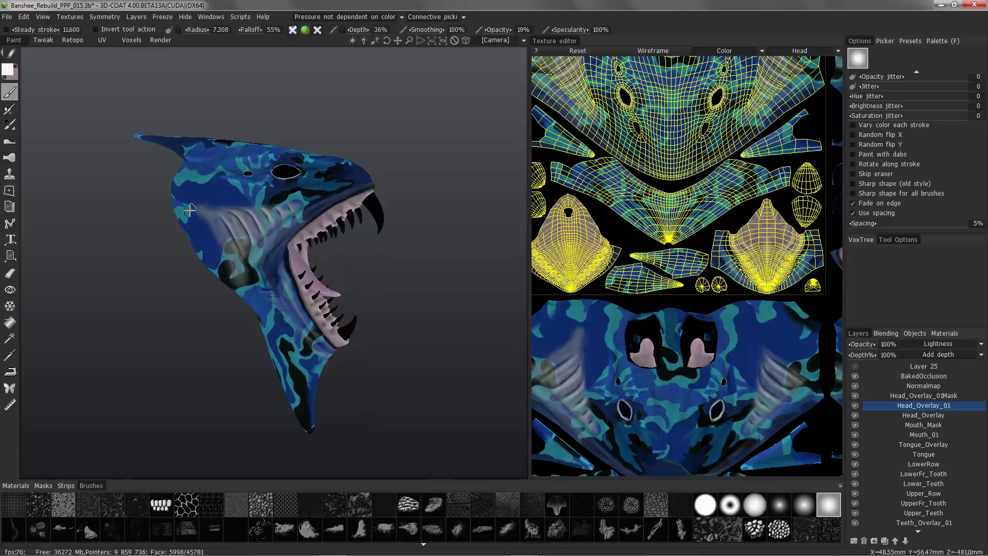
{"action": "left_click_drag", "start_coordinate": [188, 210], "coordinate": [212, 273], "text": "alt"}
On the Head_Overlay_01Mask layer, paint around the cheek folds with a soft brush of radius 8.863 to blend their edges
{"action": "left_click", "coordinate": [908, 399]}
{"action": "left_click_drag", "start_coordinate": [259, 232], "coordinate": [206, 217], "text": "alt"}
{"action": "right_click_drag", "start_coordinate": [195, 217], "coordinate": [204, 217]}
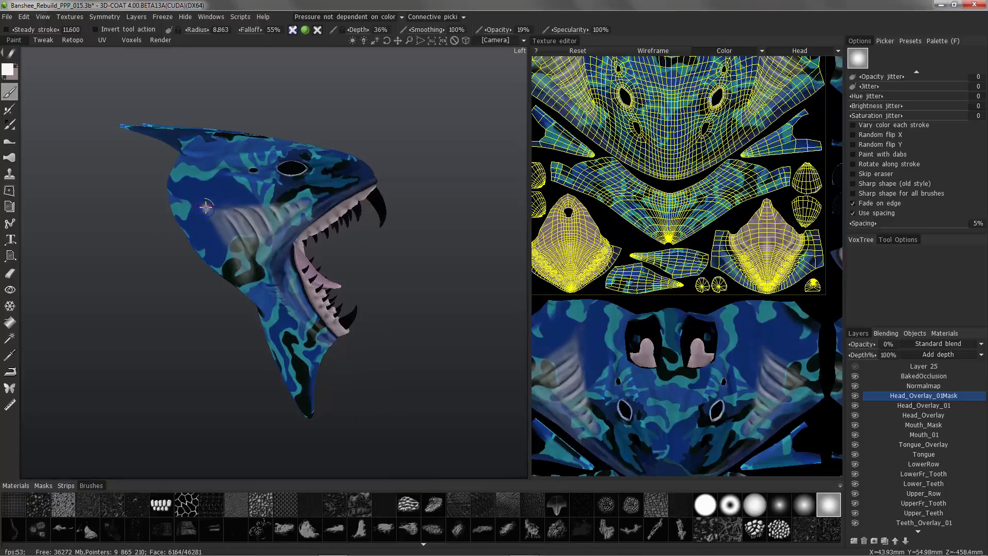
{"action": "left_click_drag", "start_coordinate": [226, 248], "coordinate": [239, 257], "text": "alt"}
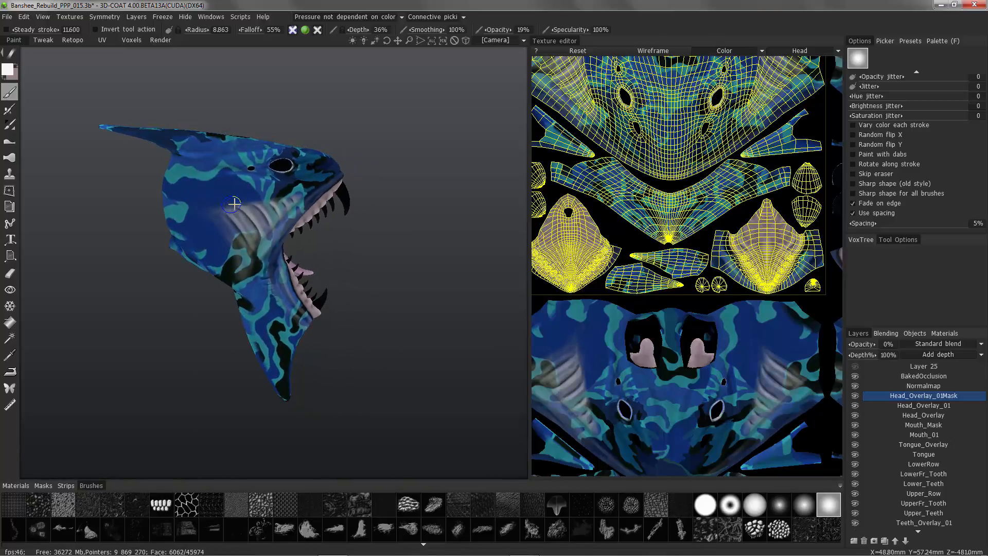
{"action": "left_click_drag", "start_coordinate": [233, 203], "coordinate": [207, 201], "text": "alt"}
{"action": "left_click_drag", "start_coordinate": [275, 205], "coordinate": [208, 186], "text": "alt"}
{"action": "right_click_drag", "start_coordinate": [209, 187], "coordinate": [247, 203], "text": "alt"}
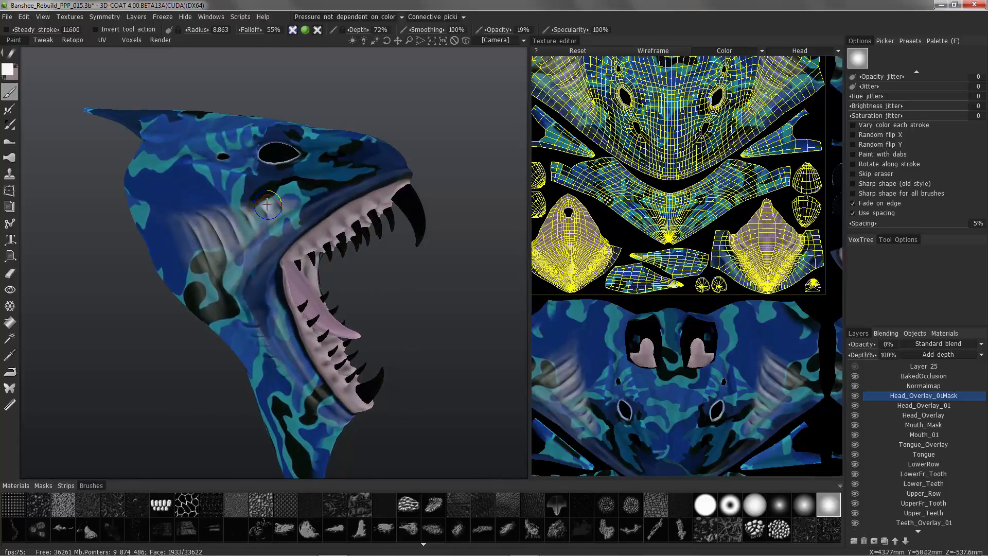
{"action": "left_click_drag", "start_coordinate": [199, 170], "coordinate": [231, 274], "text": "alt"}
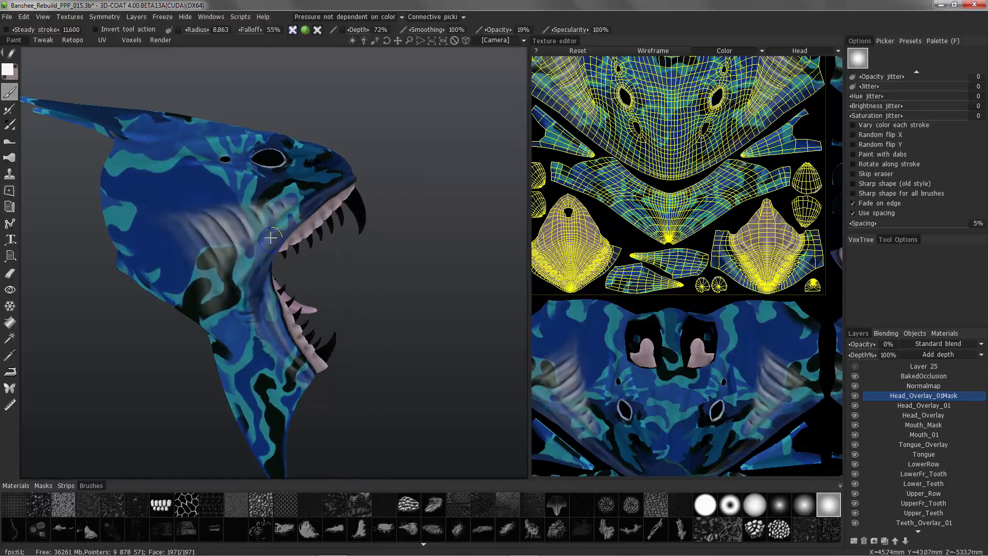
Adjust the brush opacity to 28% and its radius to 4.743, and blend the cheek folds into the camouflage on the Head_Overlay_01Mask layer
{"action": "left_click_drag", "start_coordinate": [271, 238], "coordinate": [181, 225], "text": "alt"}
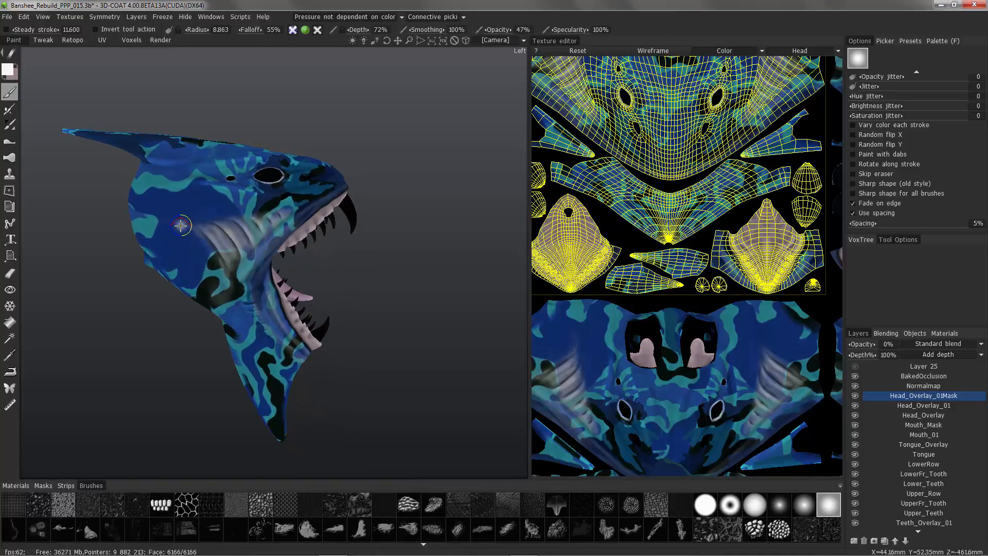
{"action": "left_click_drag", "start_coordinate": [164, 257], "coordinate": [155, 144], "text": "alt"}
{"action": "key", "text": "h"}
{"action": "left_click_drag", "start_coordinate": [505, 31], "coordinate": [489, 31]}
{"action": "mouse_move", "coordinate": [169, 221]}
{"action": "left_mouse_down", "text": "alt"}
{"action": "mouse_move", "coordinate": [148, 232]}
{"action": "mouse_move", "coordinate": [155, 227]}
{"action": "mouse_move", "coordinate": [144, 222]}
{"action": "mouse_move", "coordinate": [178, 265]}
{"action": "mouse_move", "coordinate": [154, 221]}
{"action": "mouse_move", "coordinate": [116, 224]}
{"action": "mouse_move", "coordinate": [154, 220]}
{"action": "mouse_move", "coordinate": [121, 180]}
{"action": "left_mouse_up", "text": "alt"}
{"action": "left_click_drag", "start_coordinate": [500, 32], "coordinate": [512, 33]}
{"action": "mouse_move", "coordinate": [134, 229]}
{"action": "left_mouse_down"}
{"action": "mouse_move", "coordinate": [124, 267]}
{"action": "mouse_move", "coordinate": [152, 223]}
{"action": "left_mouse_up"}
{"action": "right_click_drag", "start_coordinate": [152, 223], "coordinate": [123, 206], "text": "alt"}
{"action": "mouse_move", "coordinate": [123, 205]}
{"action": "left_mouse_down", "text": "alt"}
{"action": "mouse_move", "coordinate": [90, 192]}
{"action": "mouse_move", "coordinate": [143, 220]}
{"action": "left_mouse_up", "text": "alt"}
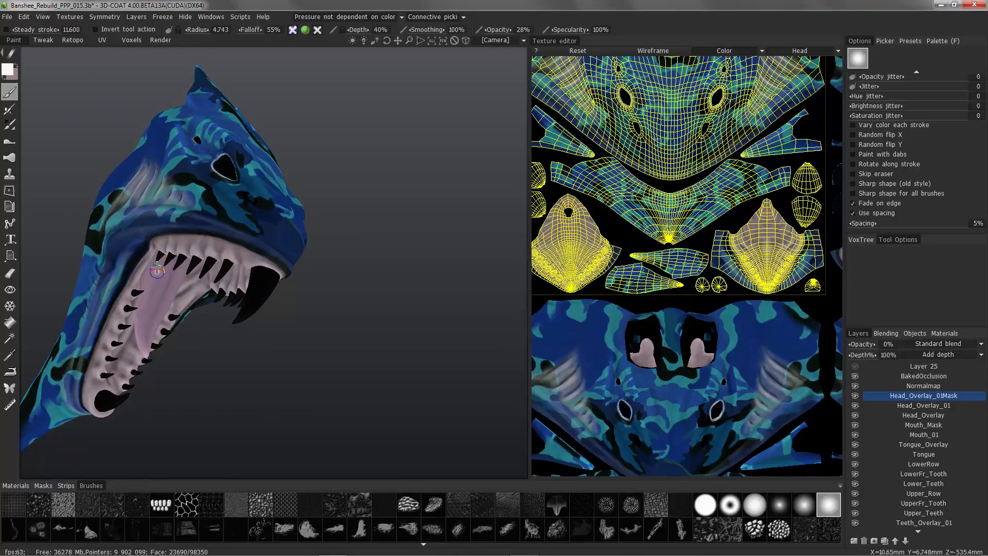
Examine the open mouth and the side of the head, and make the Body_Body material visible alongside the head
{"action": "left_click_drag", "start_coordinate": [156, 272], "coordinate": [178, 262], "text": "alt"}
{"action": "key", "text": "s"}
{"action": "left_click", "coordinate": [178, 246]}
{"action": "right_click_drag", "start_coordinate": [178, 245], "coordinate": [222, 218], "text": "alt"}
{"action": "left_click_drag", "start_coordinate": [223, 219], "coordinate": [169, 321], "text": "alt"}
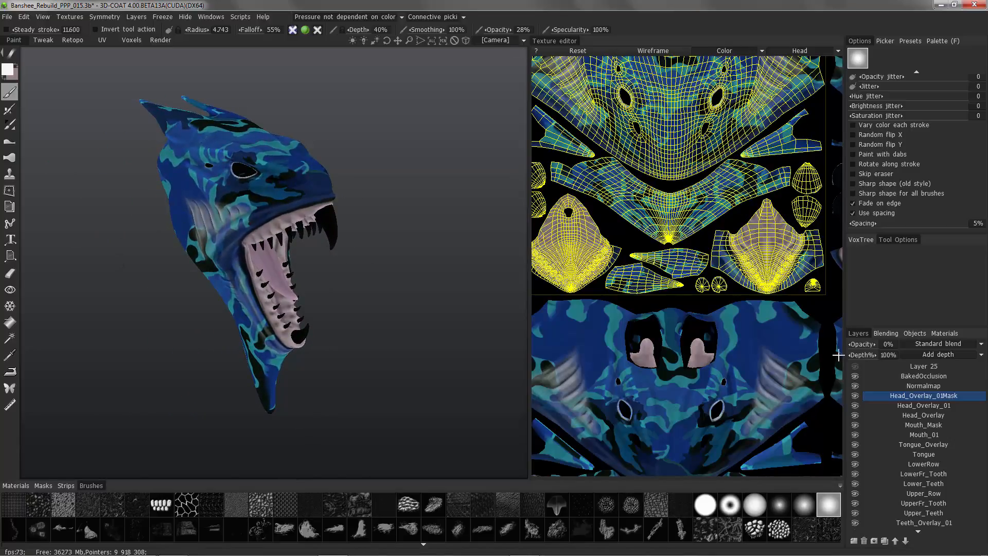
{"action": "left_click", "coordinate": [932, 335]}
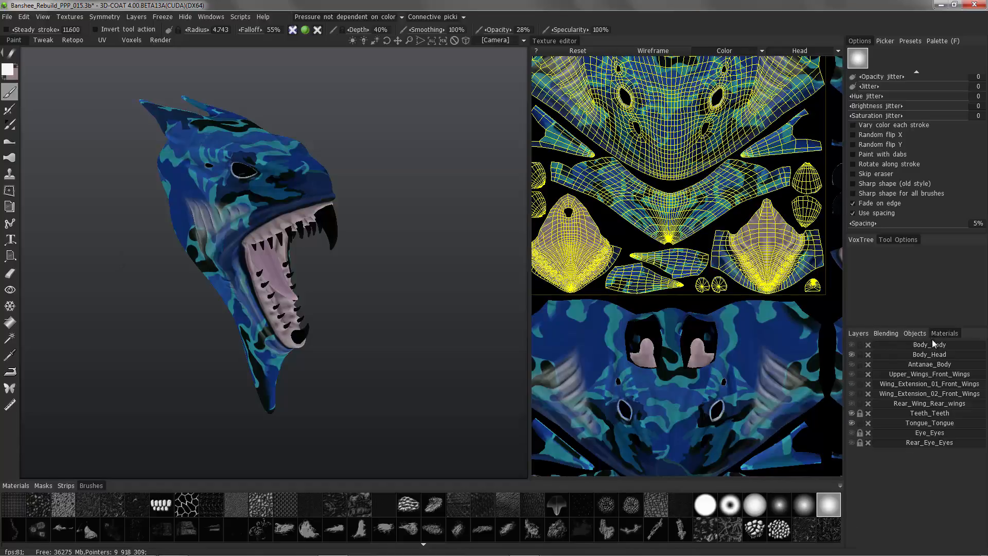
{"action": "left_click", "coordinate": [852, 345]}
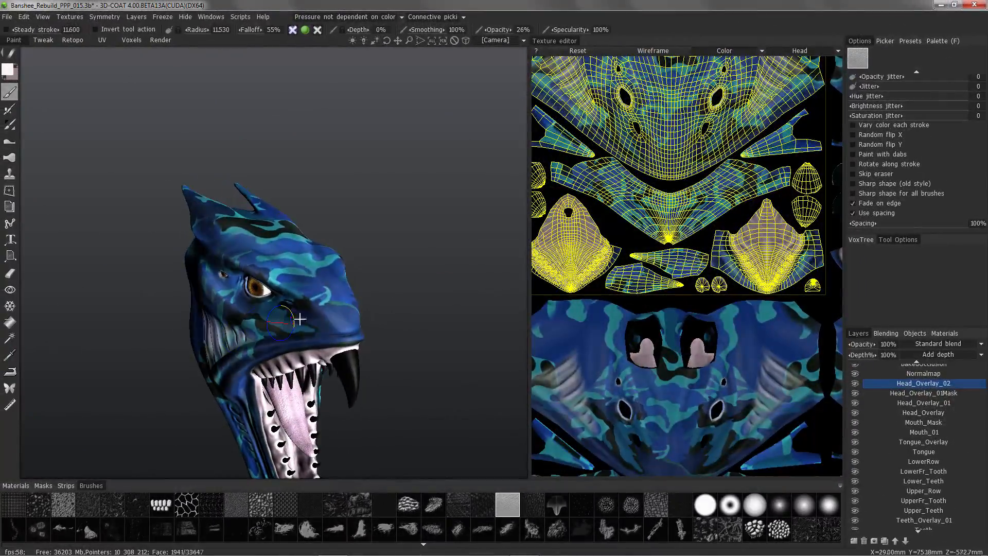
Examine the shaded head from several angles, checking the cheek folds, eye area, jaw and chin tip
{"action": "left_click_drag", "start_coordinate": [197, 363], "coordinate": [286, 351]}
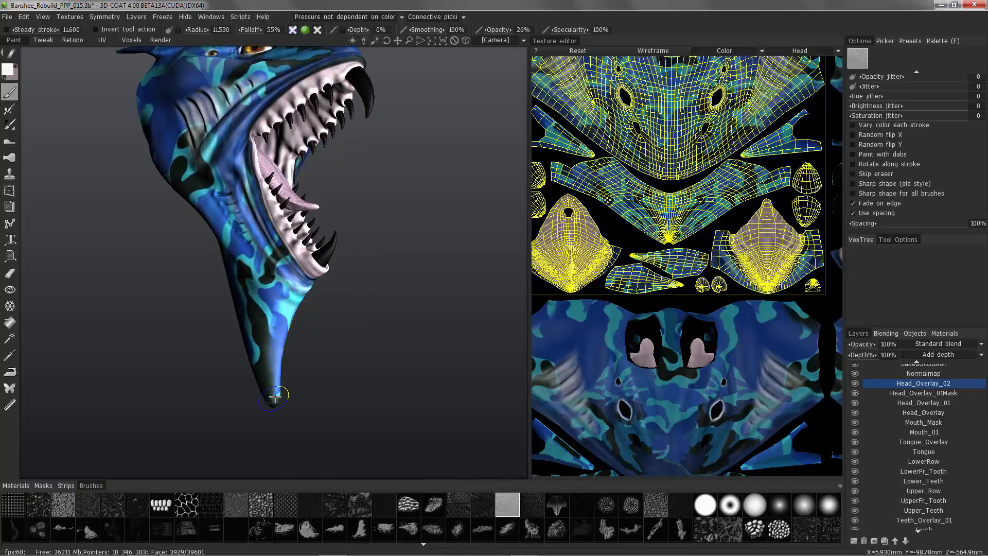
{"action": "left_click_drag", "start_coordinate": [278, 404], "coordinate": [245, 370]}
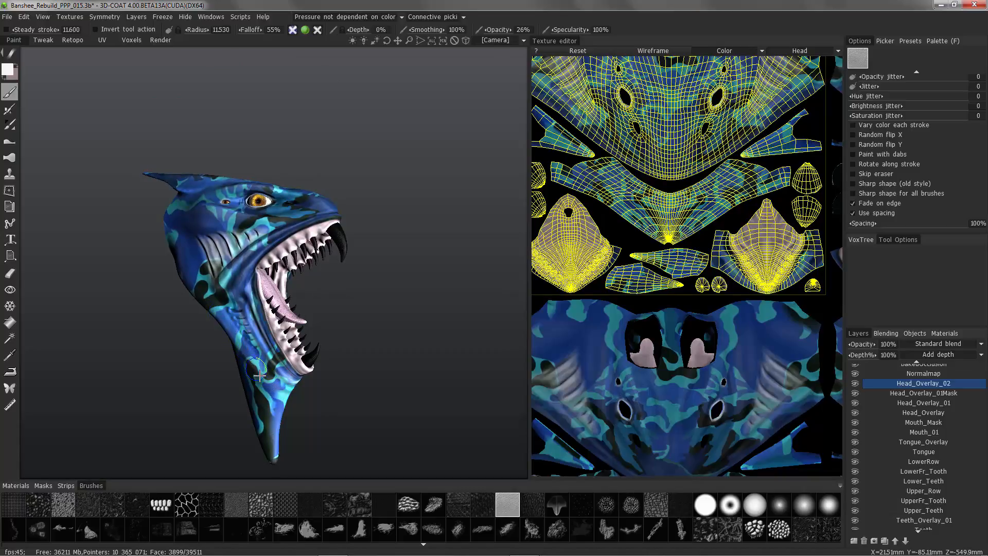
{"action": "mouse_move", "coordinate": [258, 374]}
{"action": "left_mouse_down"}
{"action": "mouse_move", "coordinate": [153, 179]}
{"action": "mouse_move", "coordinate": [194, 328]}
{"action": "mouse_move", "coordinate": [165, 199]}
{"action": "mouse_move", "coordinate": [320, 234]}
{"action": "left_mouse_up"}
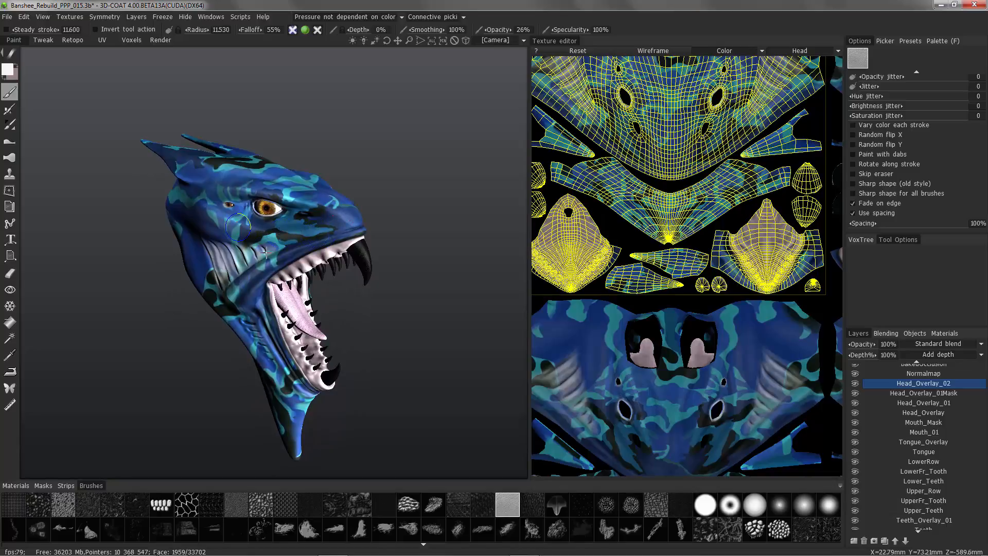
{"action": "scroll", "coordinate": [265, 250], "scroll_direction": "up", "scroll_amount": 3}
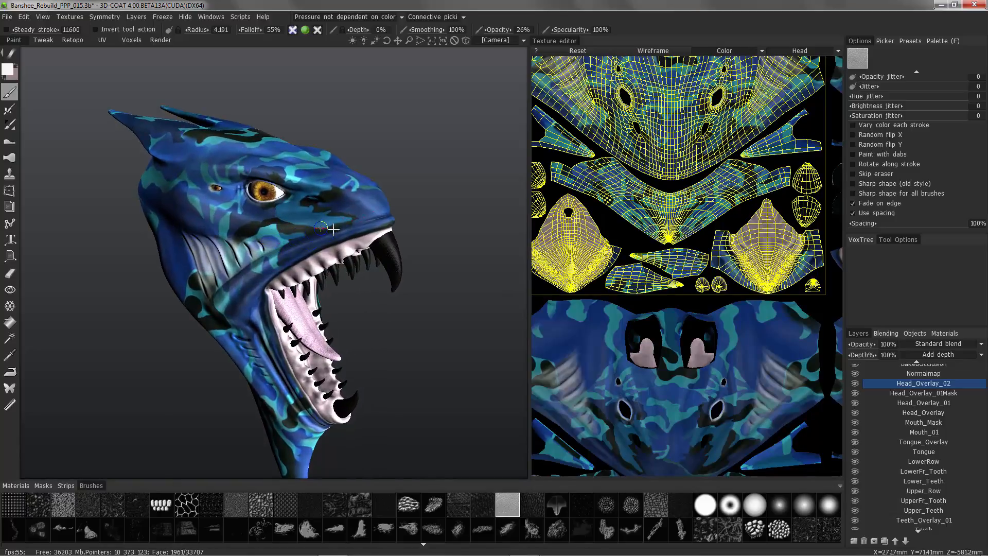
{"action": "left_click_drag", "start_coordinate": [302, 242], "coordinate": [241, 277], "text": "alt"}
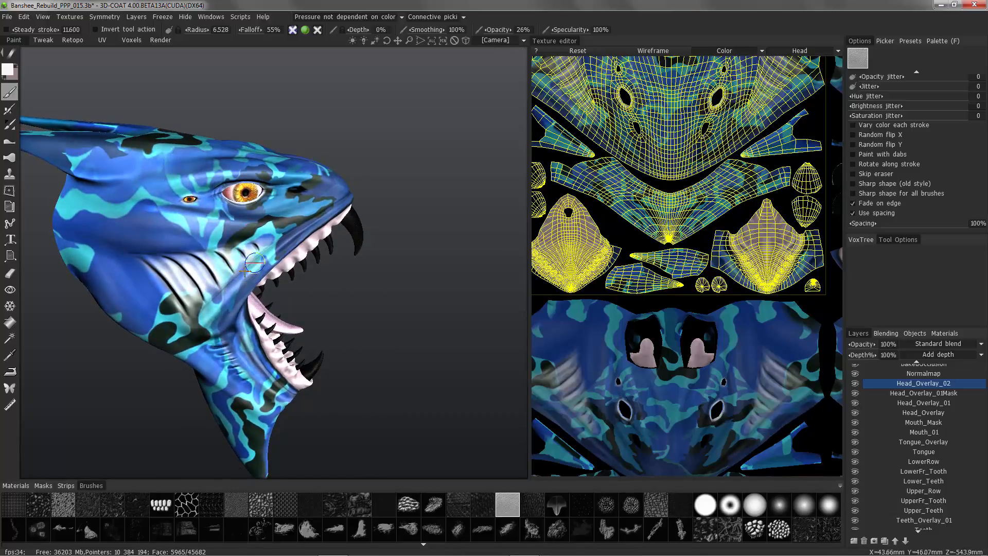